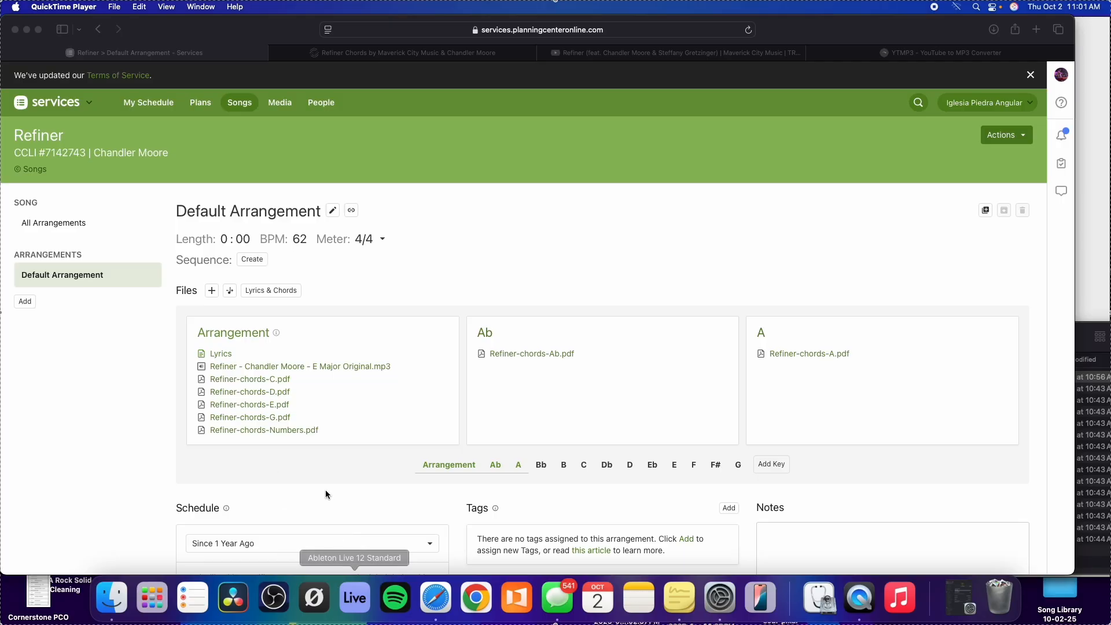
- Switch to Ableton Live and show the untitled set in Arrangement View
click(355, 600)
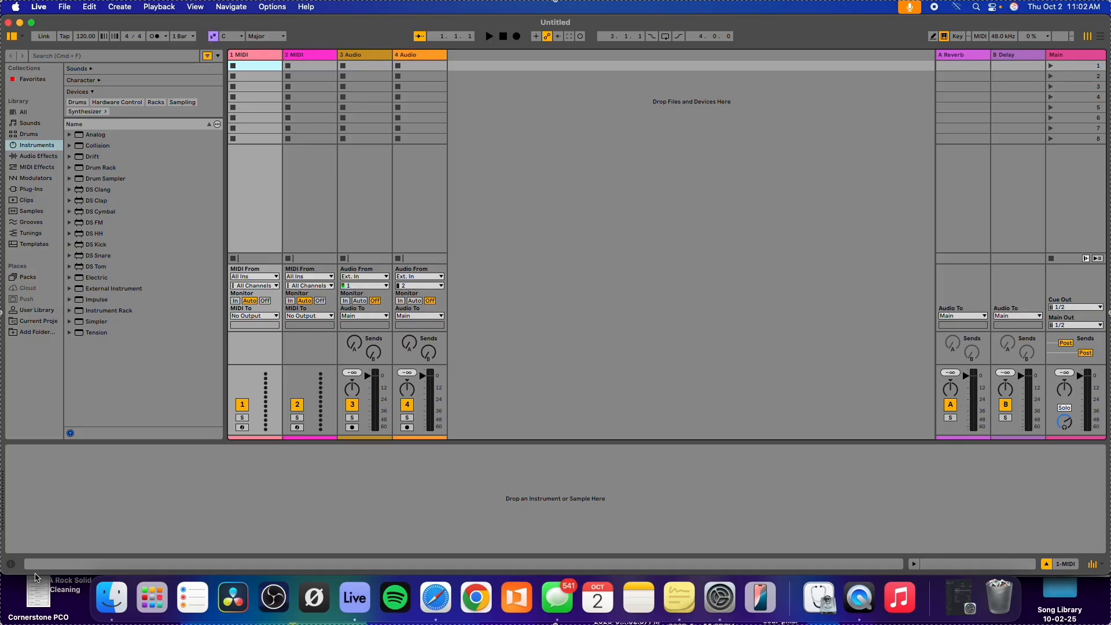
mouse_move(1056, 22)
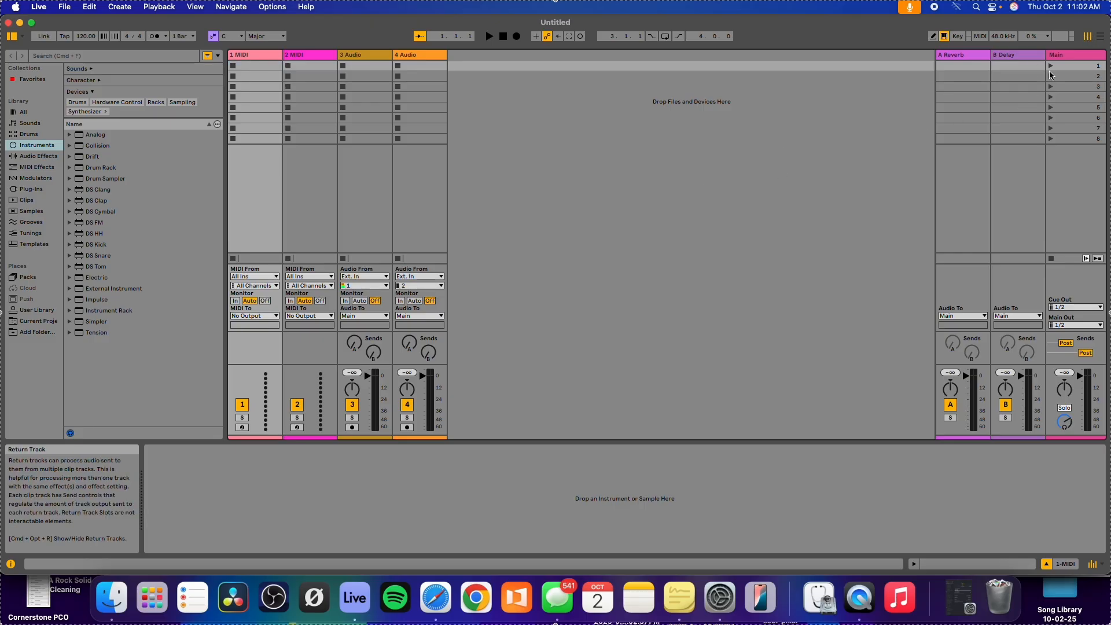
click(1101, 37)
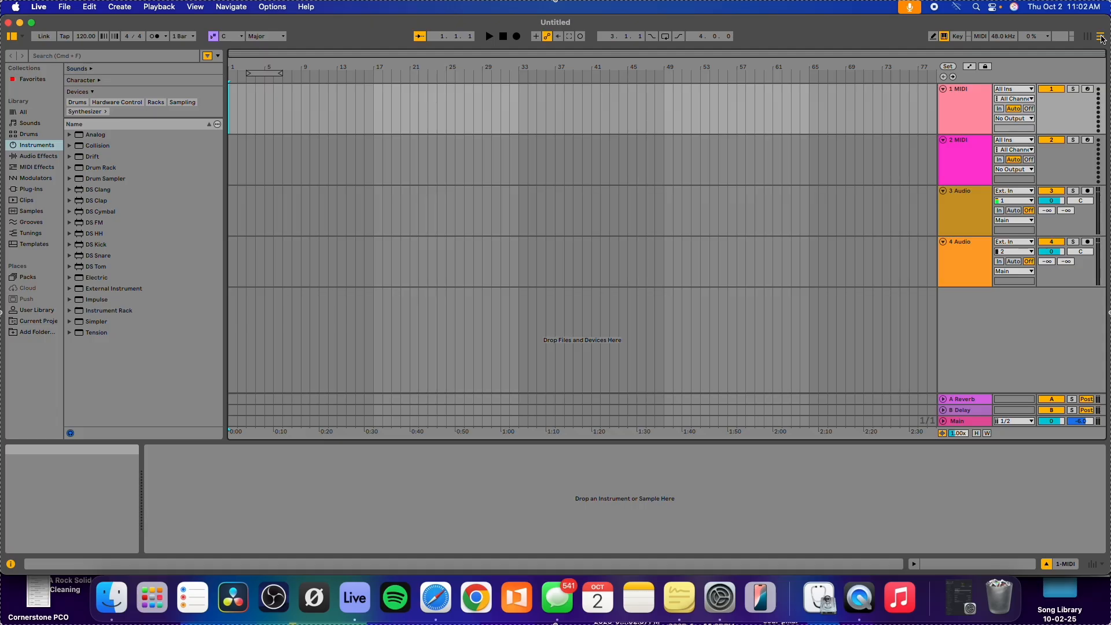
- Compare Session View and Arrangement View by toggling between them, ending in Arrangement View
key(Tab)
key(Tab)
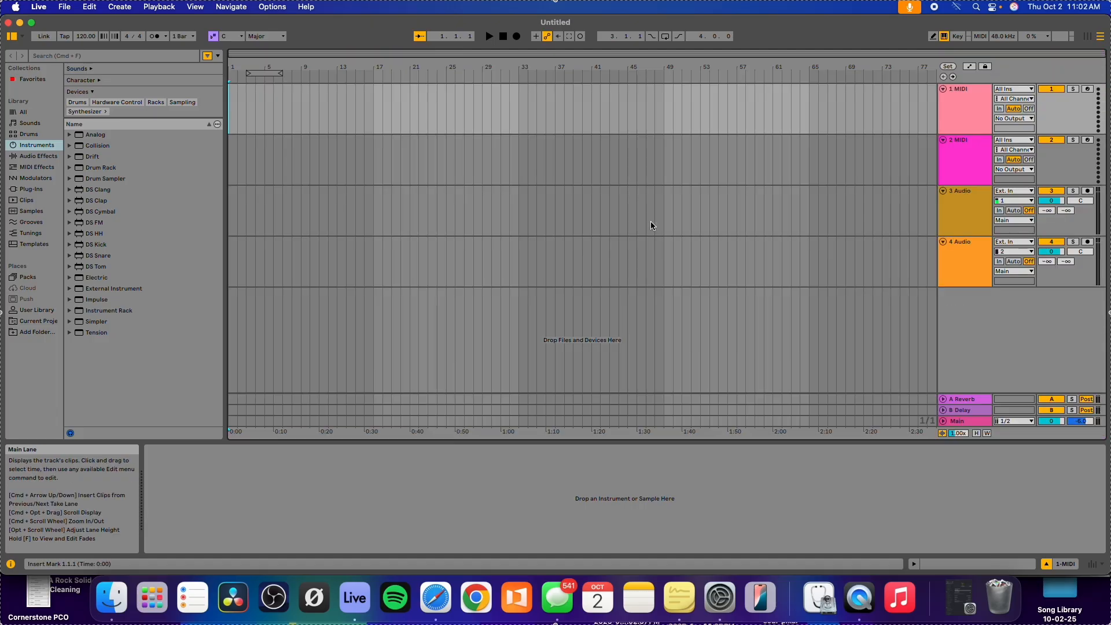
key(Tab)
key(Tab)
key(Tab)
key(Tab)
key(Tab)
key(Tab)
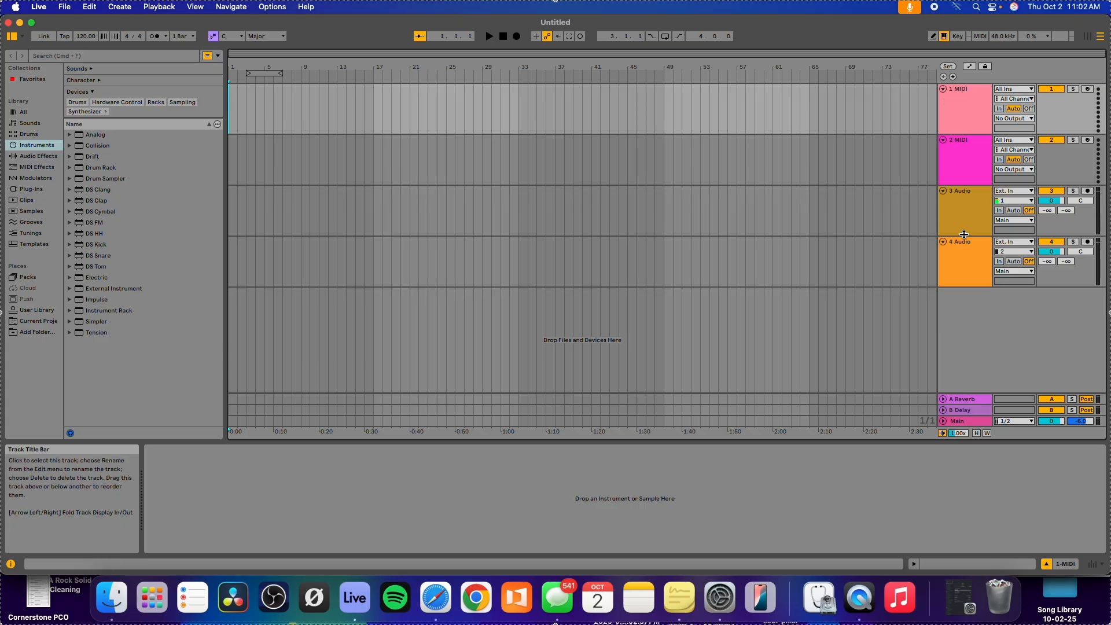
- Delete the 3 Audio and 2 MIDI tracks, and move the remaining audio track above the remaining MIDI track
click(972, 207)
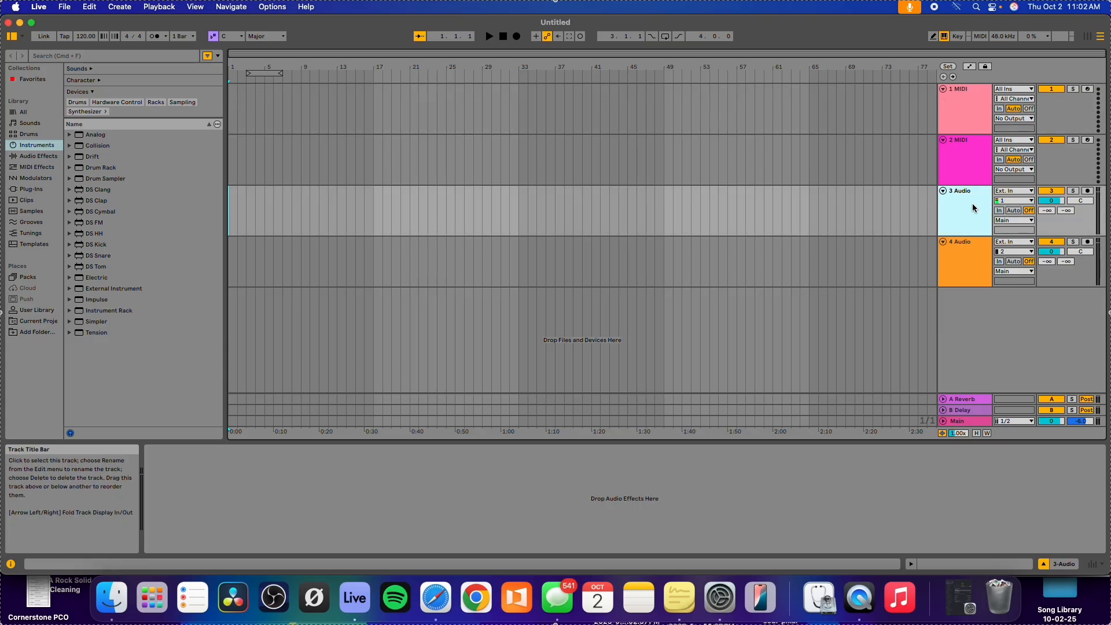
key(Delete)
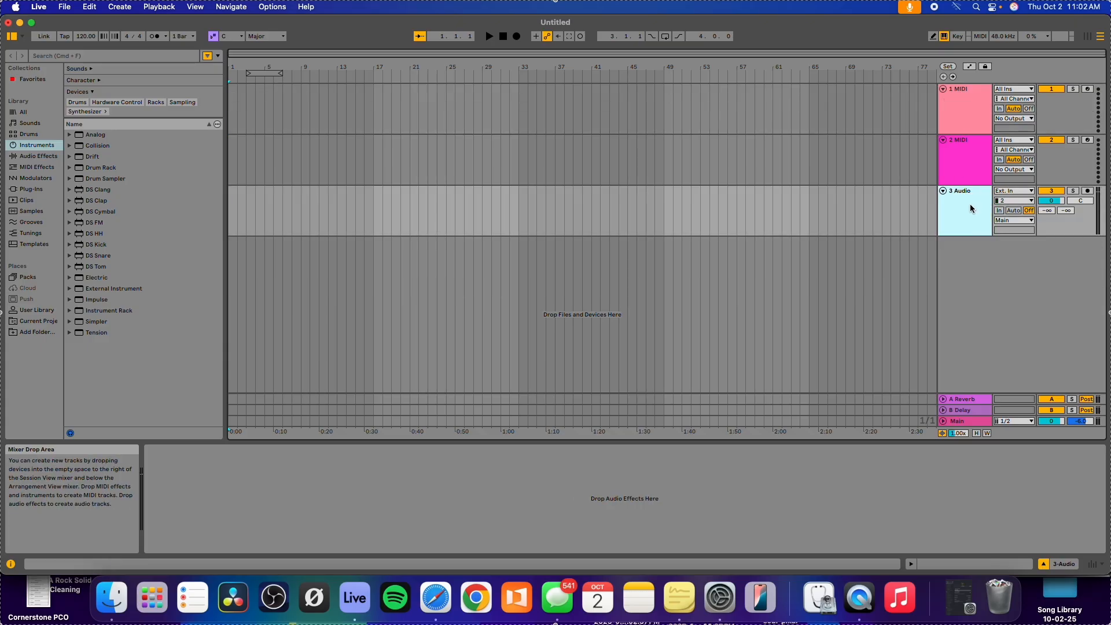
click(963, 164)
key(Delete)
click(967, 155)
mouse_move(967, 155)
mouse_down()
mouse_move(963, 85)
mouse_move(969, 98)
mouse_up()
click(872, 156)
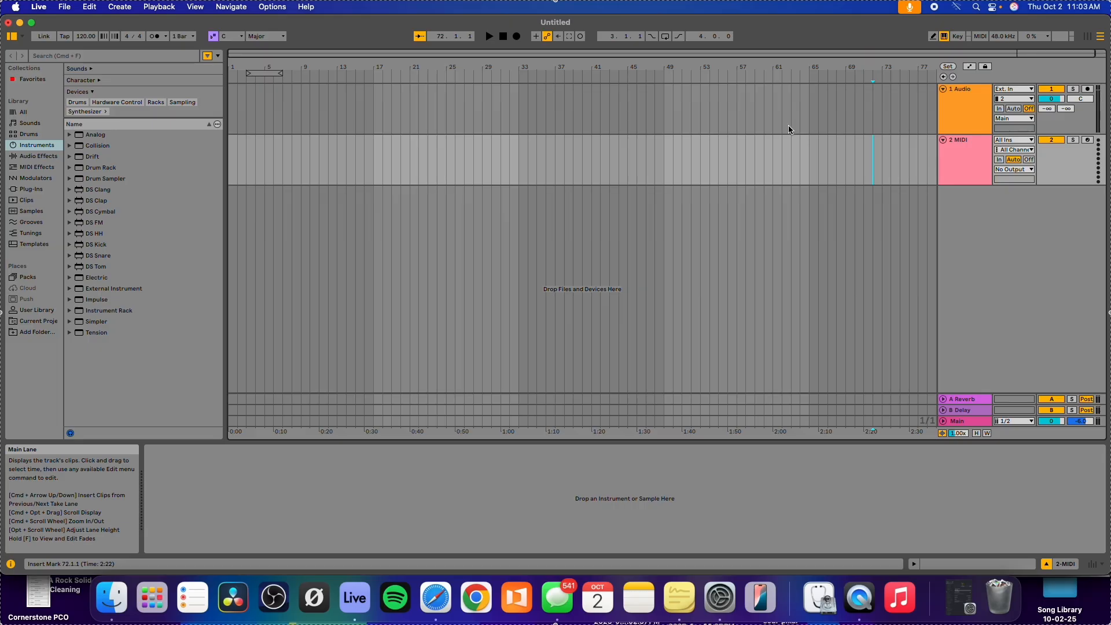
drag(809, 124, 518, 110)
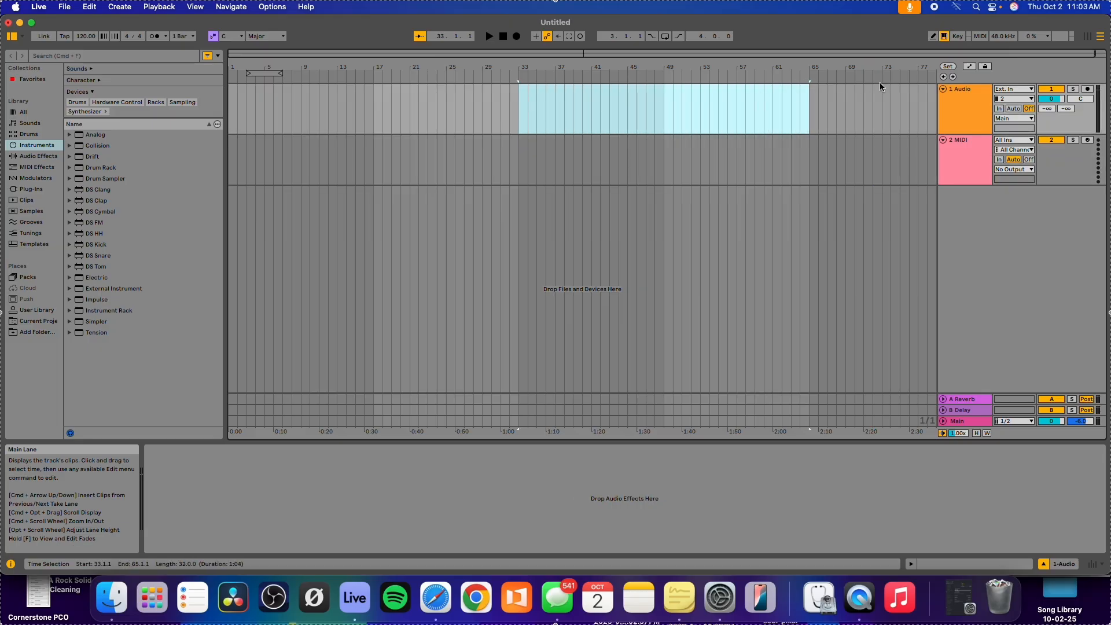
click(673, 130)
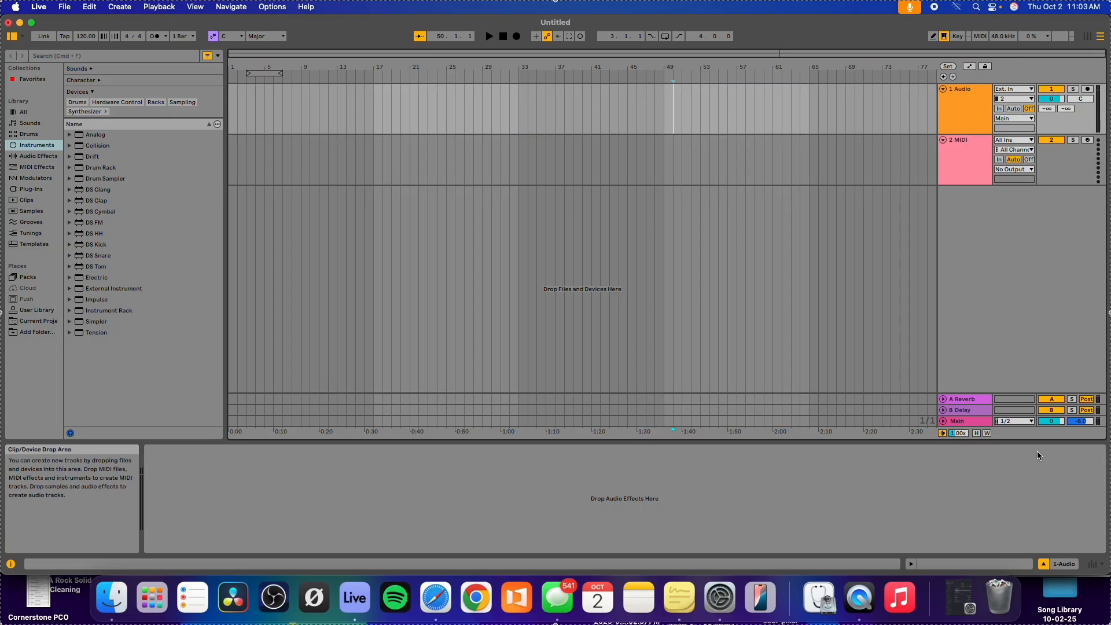
- Open the Refiner folder inside the desktop folder Song Library 10-02-25
click(1067, 593)
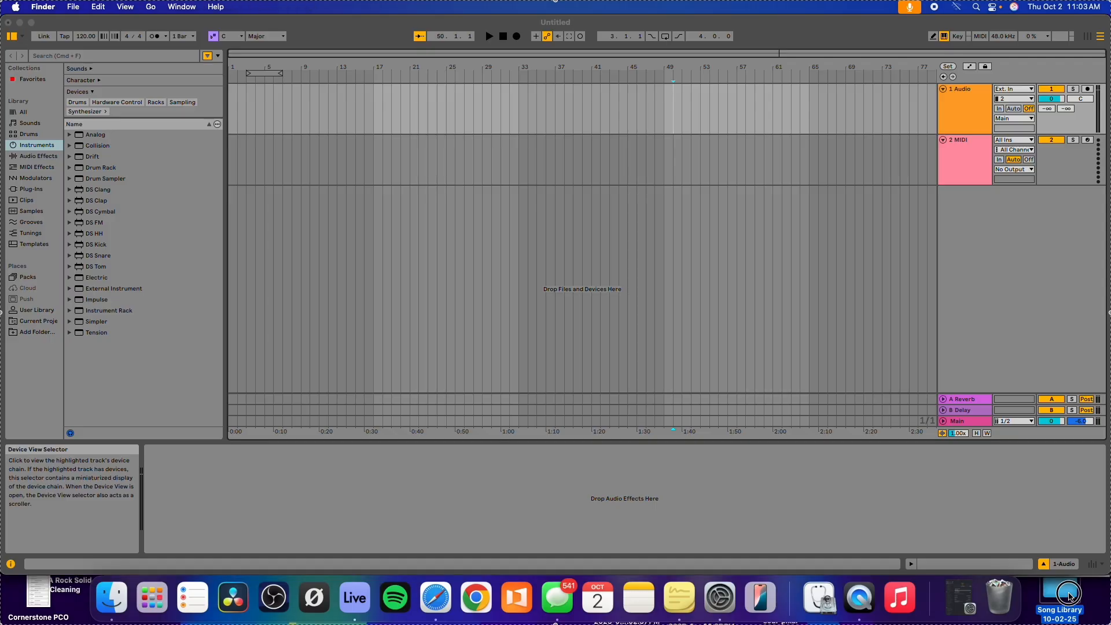
double_click(1068, 592)
double_click(488, 266)
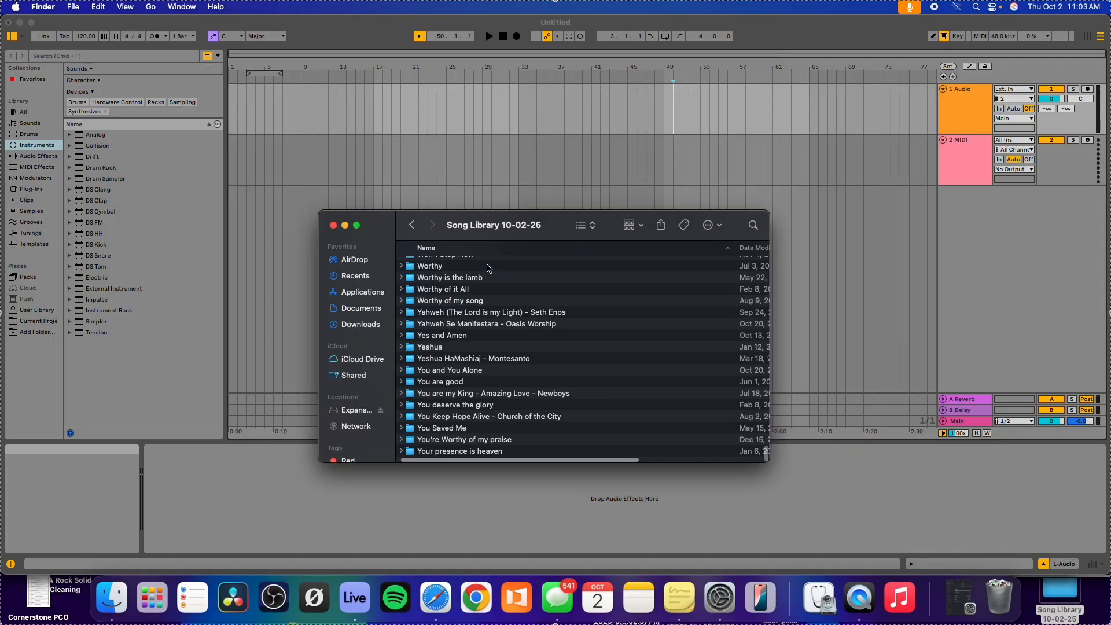
click(489, 300)
text(refiner)
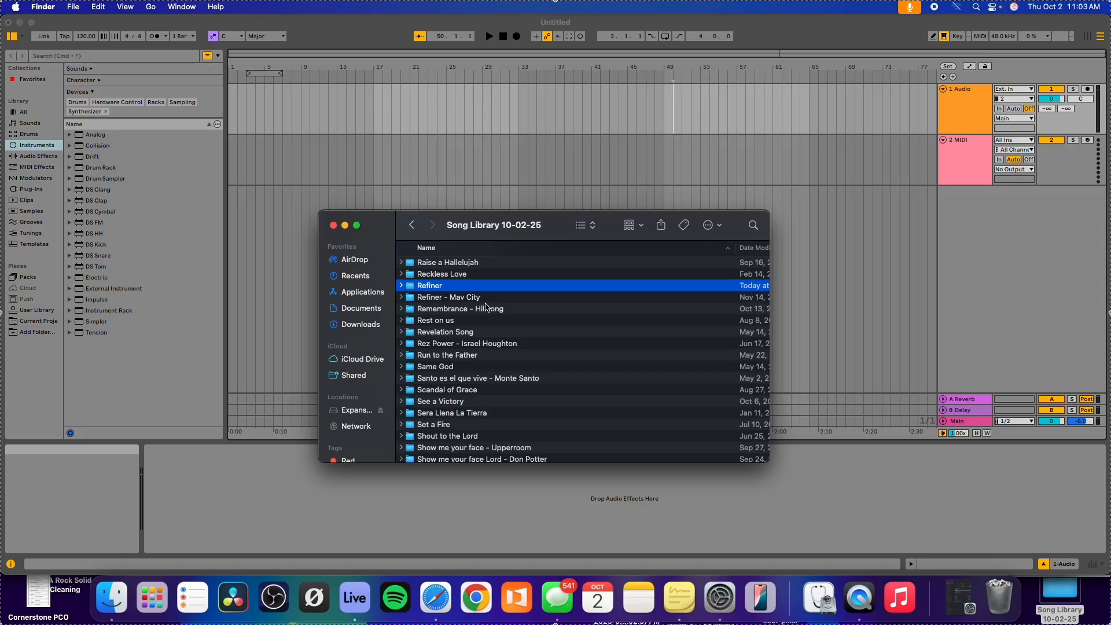
double_click(462, 286)
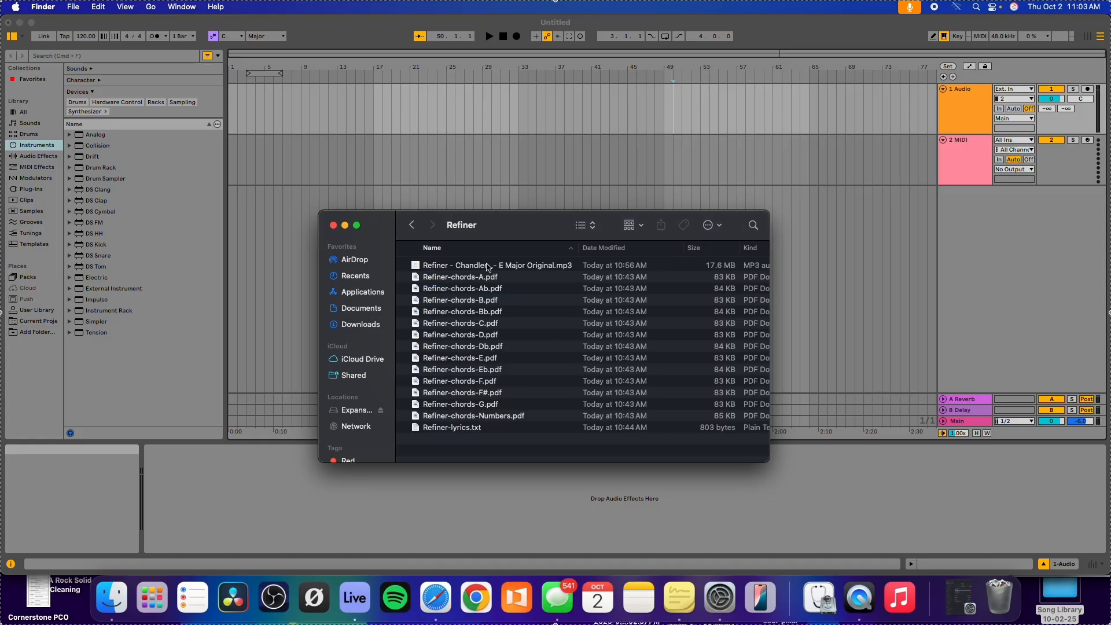
- Import "Refiner - Chandler Moore - E Major Original.mp3" onto a new audio track at bar 23 of the Ableton Live arrangement
drag(488, 267, 510, 265)
drag(513, 219, 411, 389)
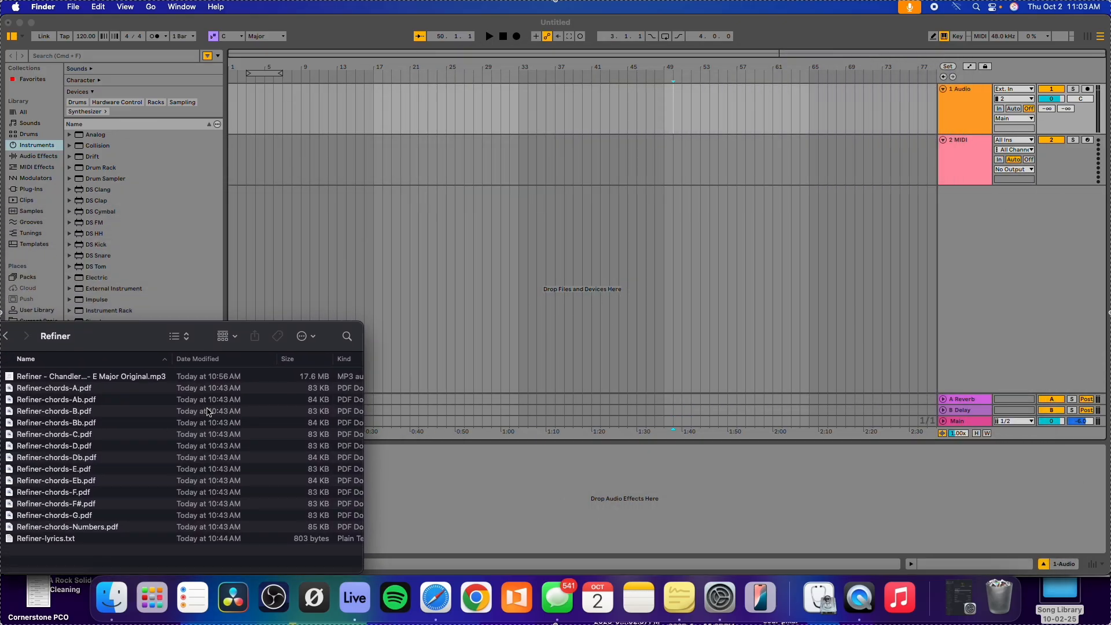
drag(95, 377, 424, 301)
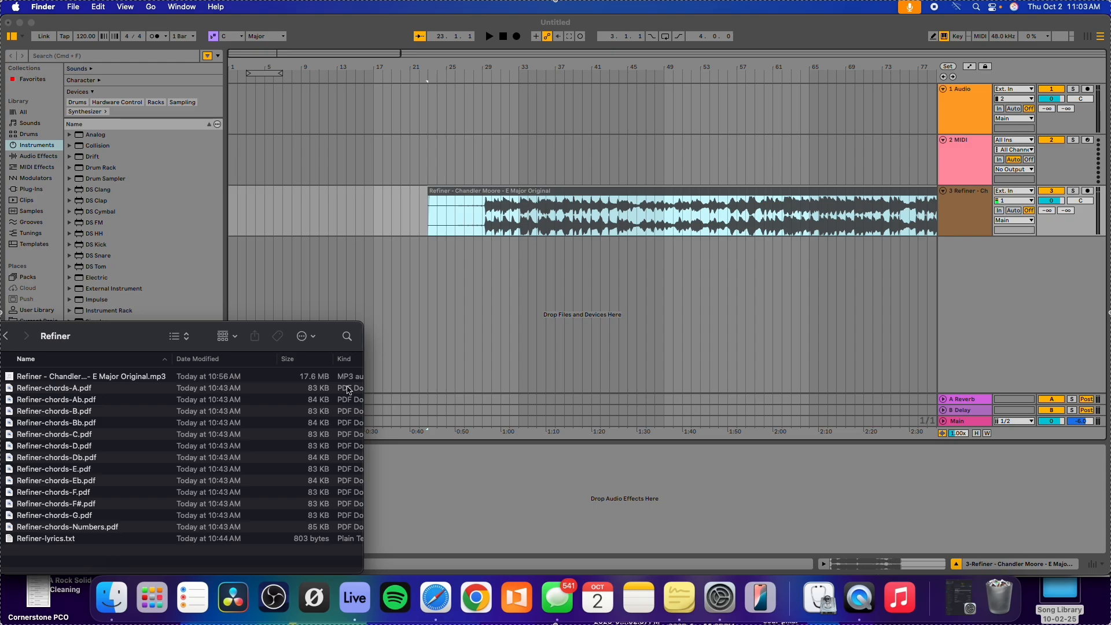
drag(129, 332, 873, 391)
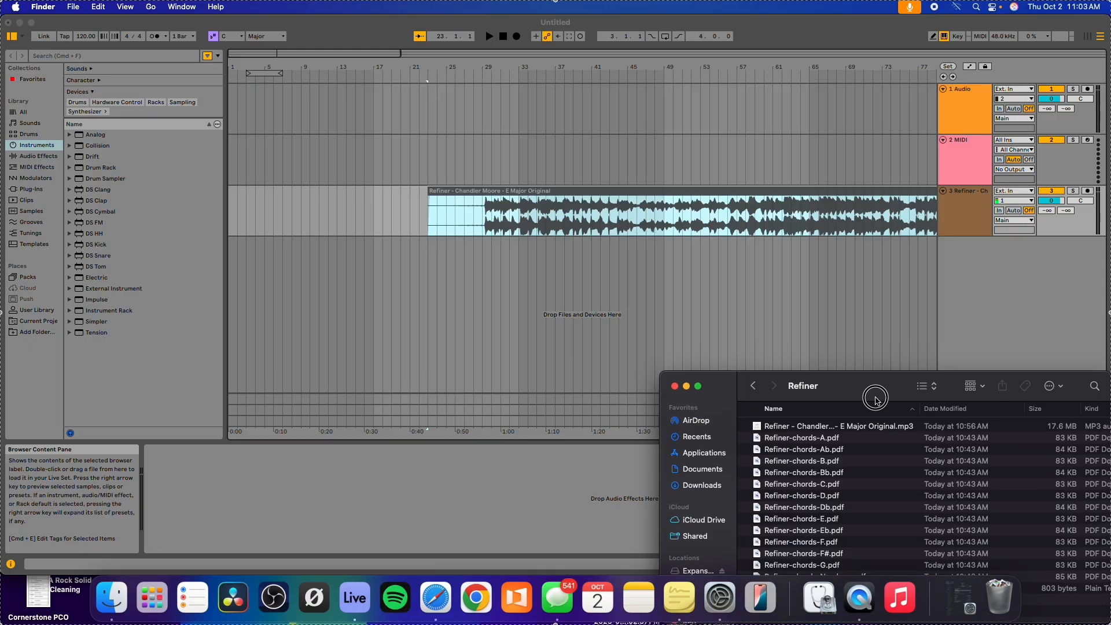
click(963, 318)
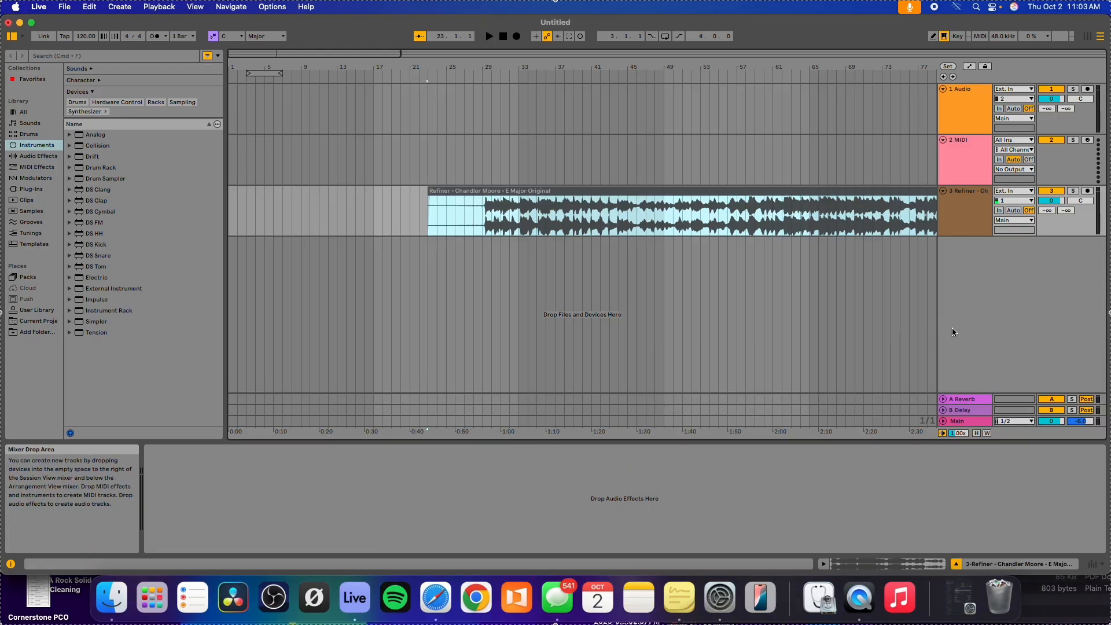
click(529, 234)
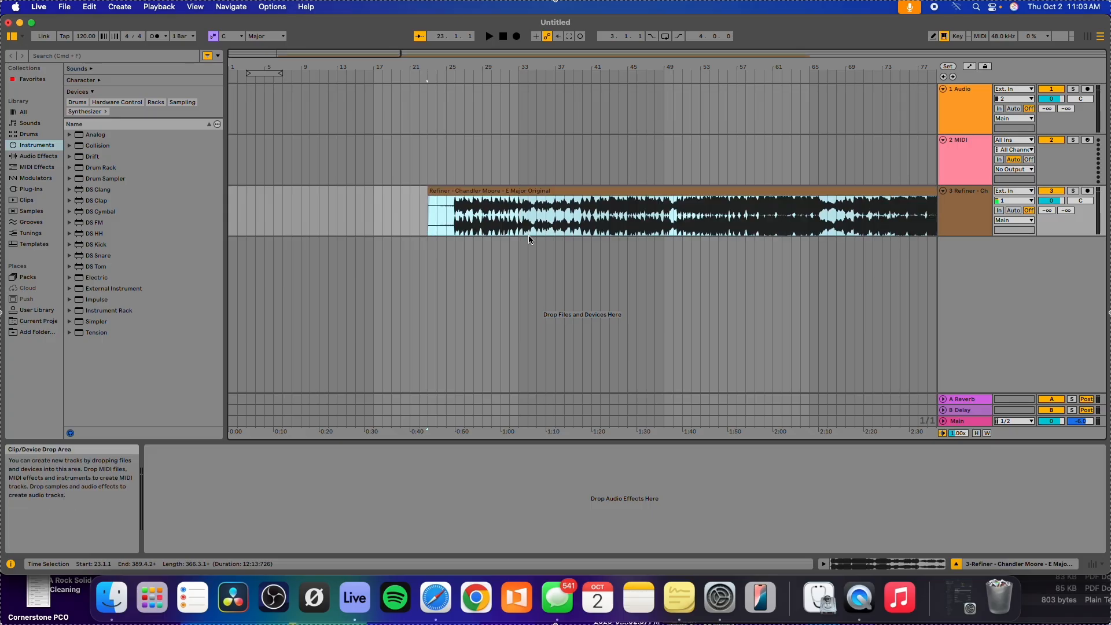
- Delete the empty audio track and move the MIDI track below the Refiner track
click(975, 107)
key(Delete)
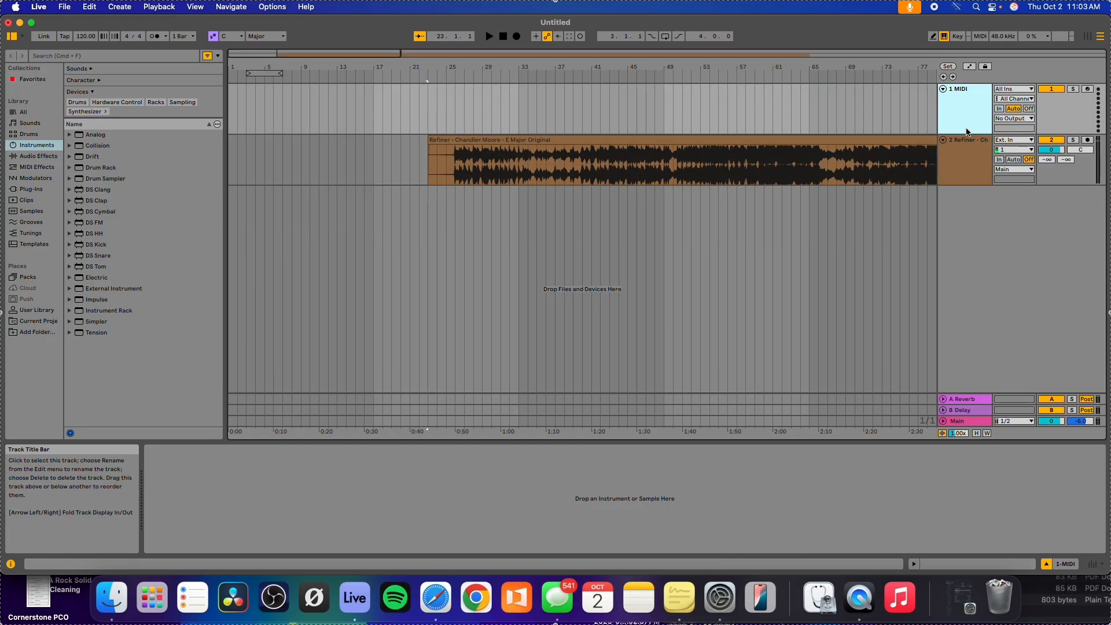
drag(967, 128, 971, 172)
click(927, 160)
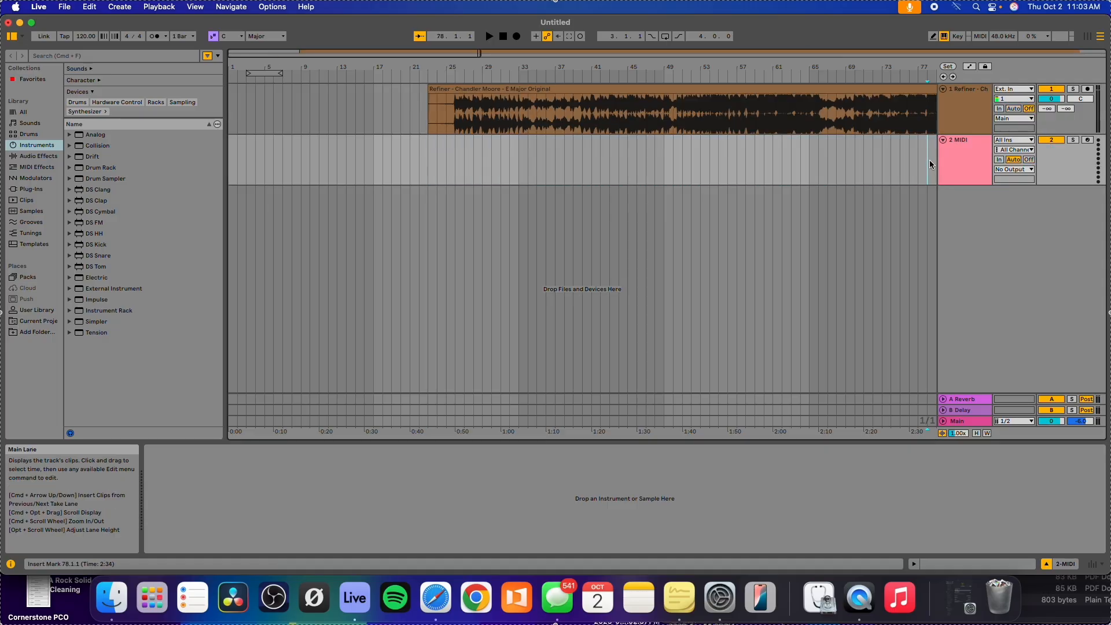
click(891, 166)
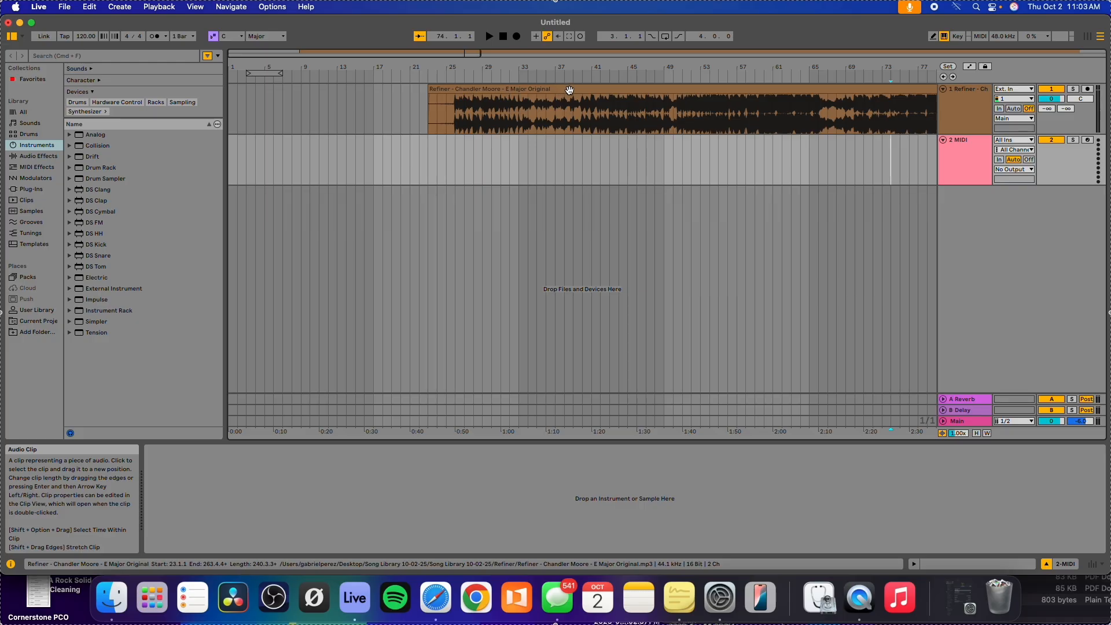
- Move the Refiner clip to the start of the arrangement at bar 1 and open its clip properties
drag(569, 90, 364, 100)
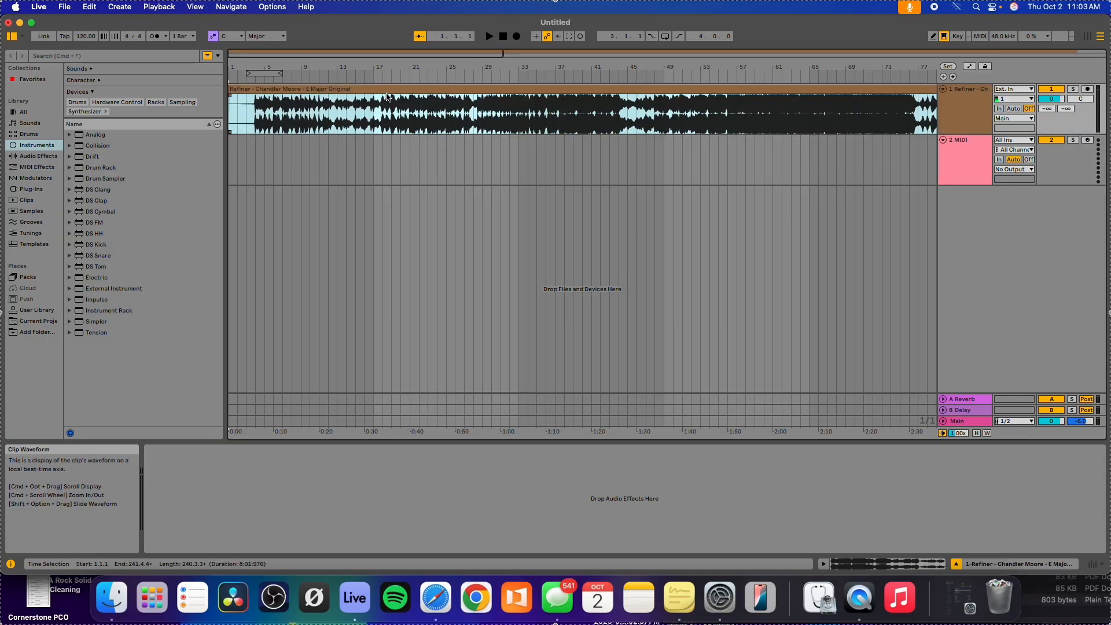
double_click(420, 88)
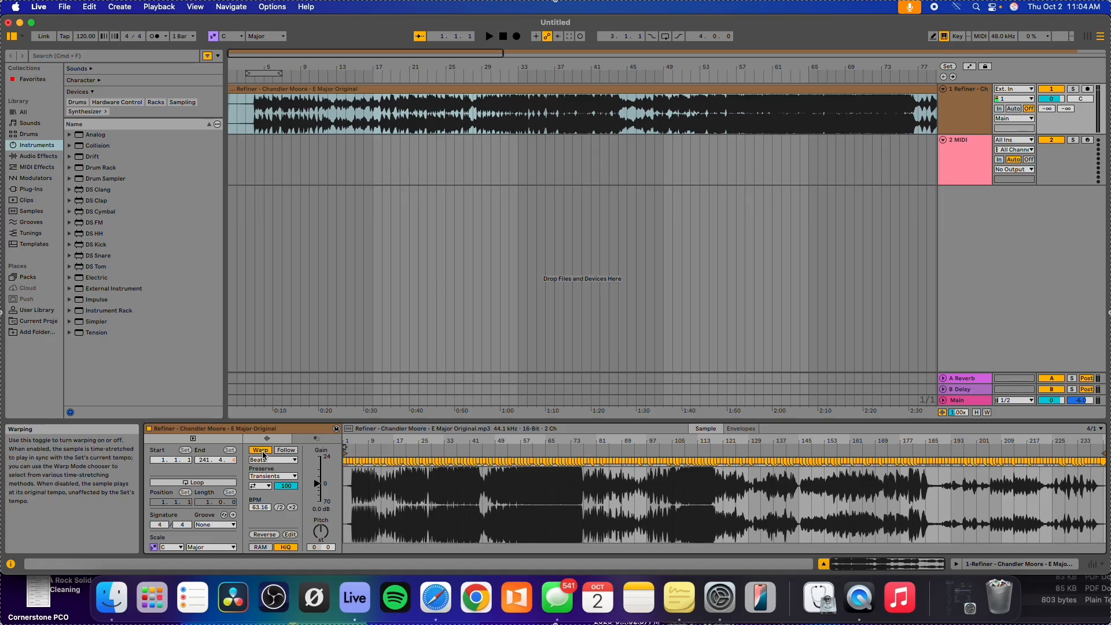
- Play the Refiner clip from bar 13 with warping on to hear how it sounds, and stop playback
click(339, 121)
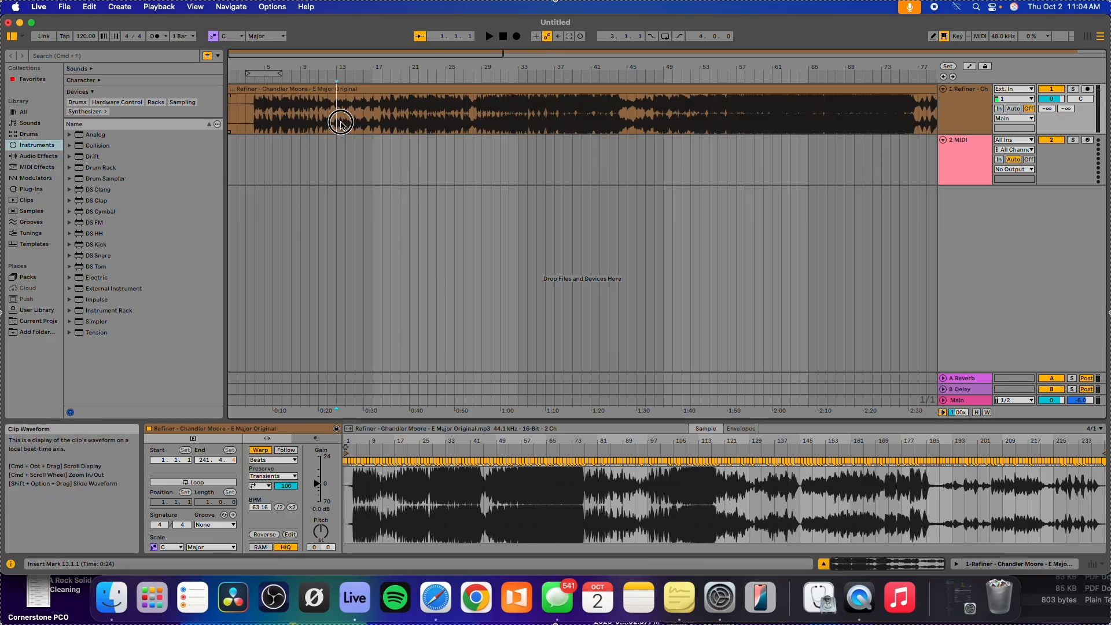
key(space)
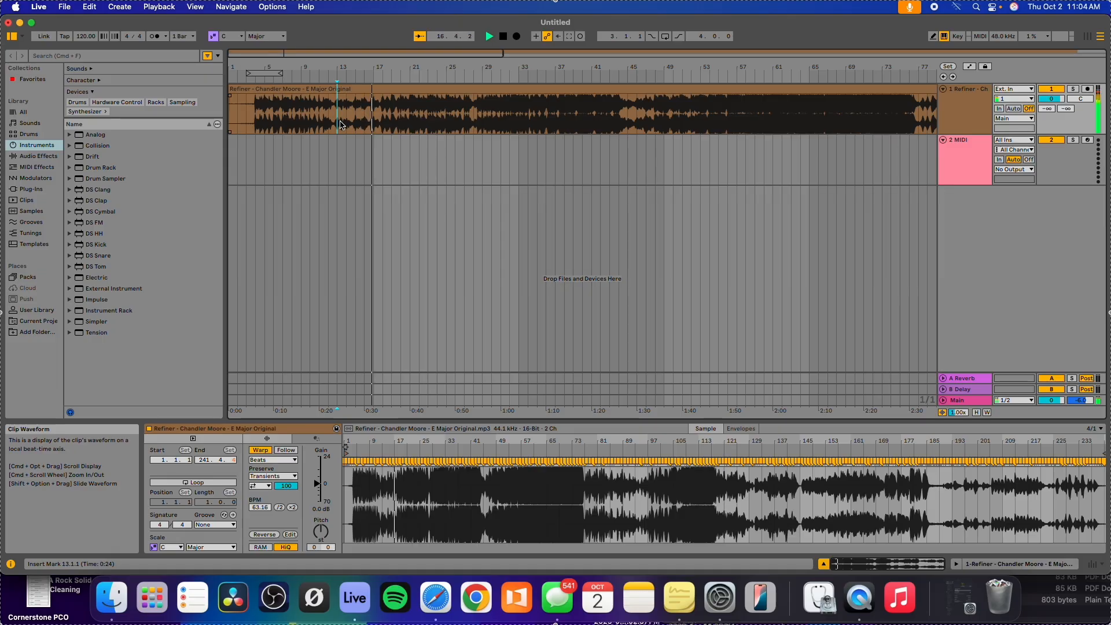
key(space)
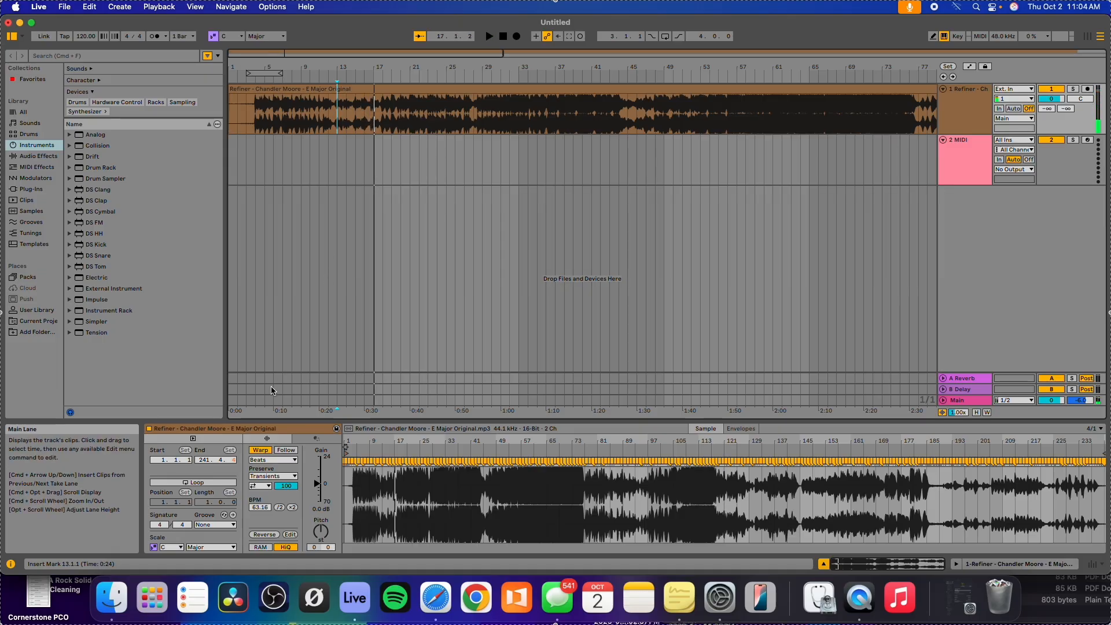
- Turn off Warp for the Refiner clip
click(261, 450)
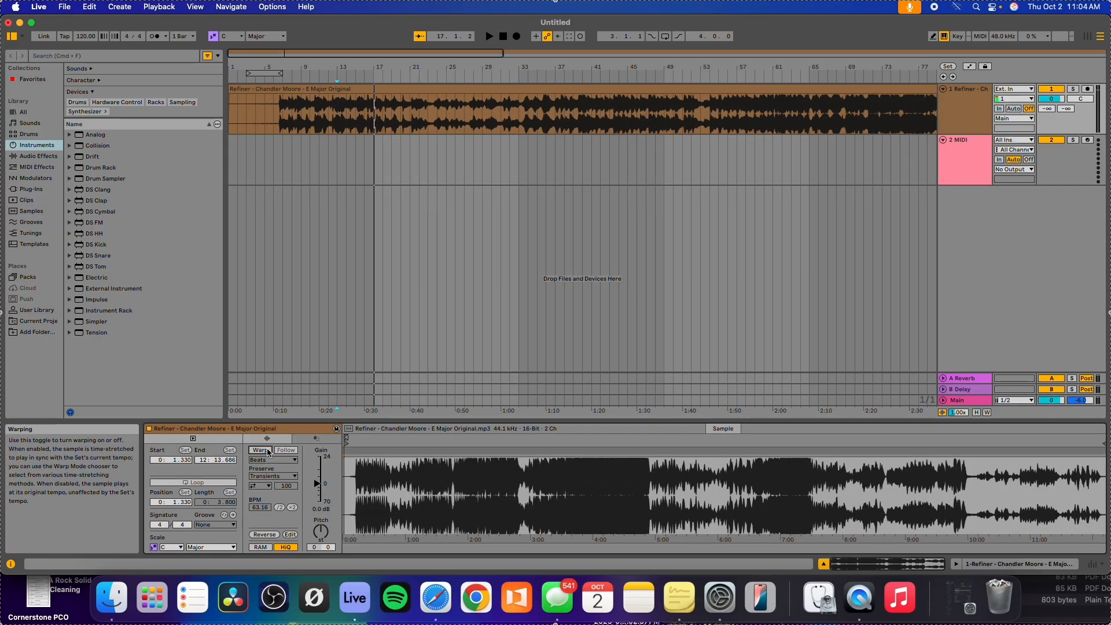
click(261, 450)
click(261, 450)
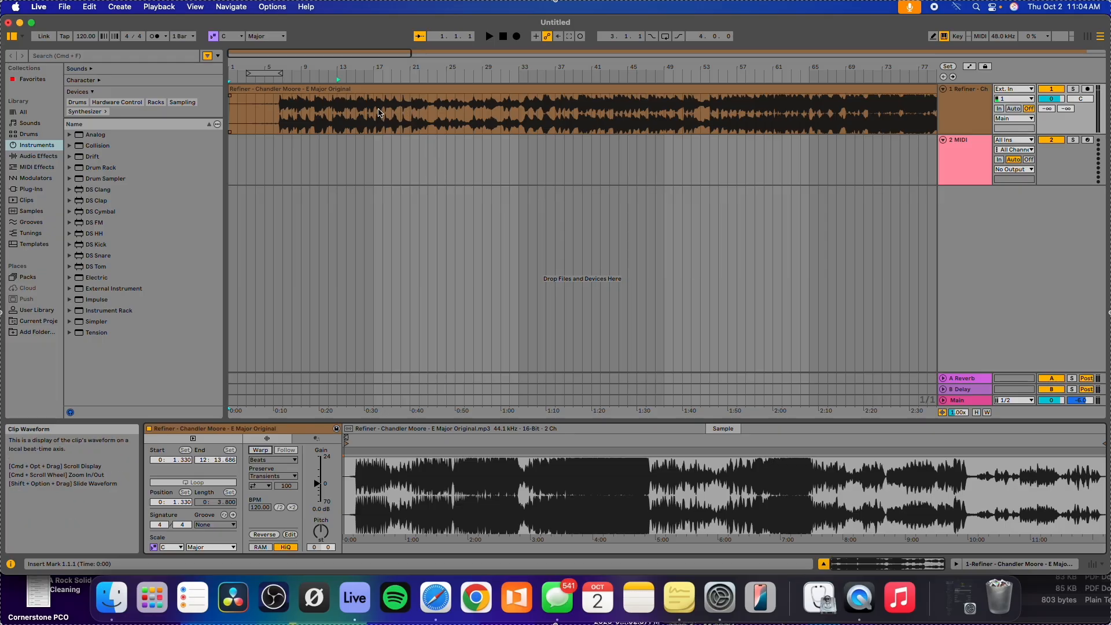
- Play the unwarped Refiner clip from bar 17 to check its original tempo, and stop playback
click(375, 112)
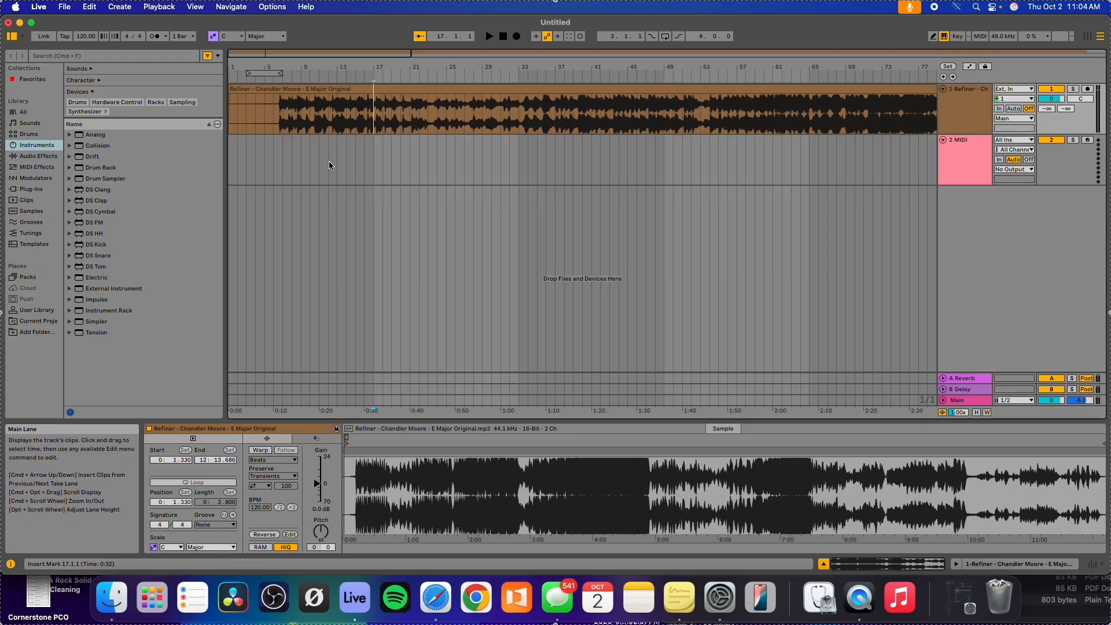
key(space)
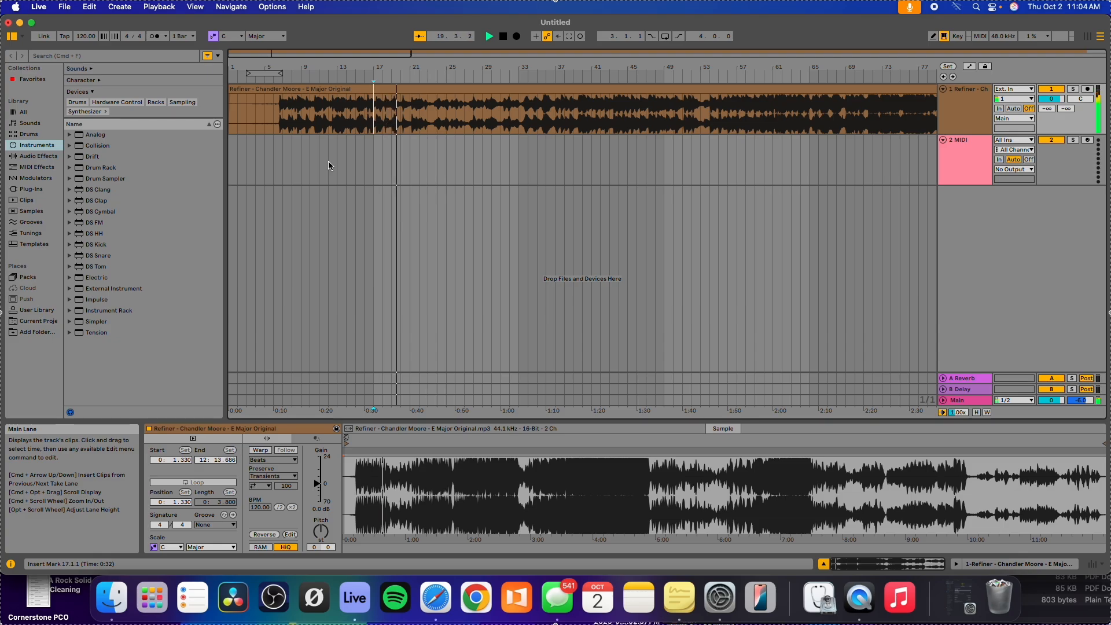
click(599, 118)
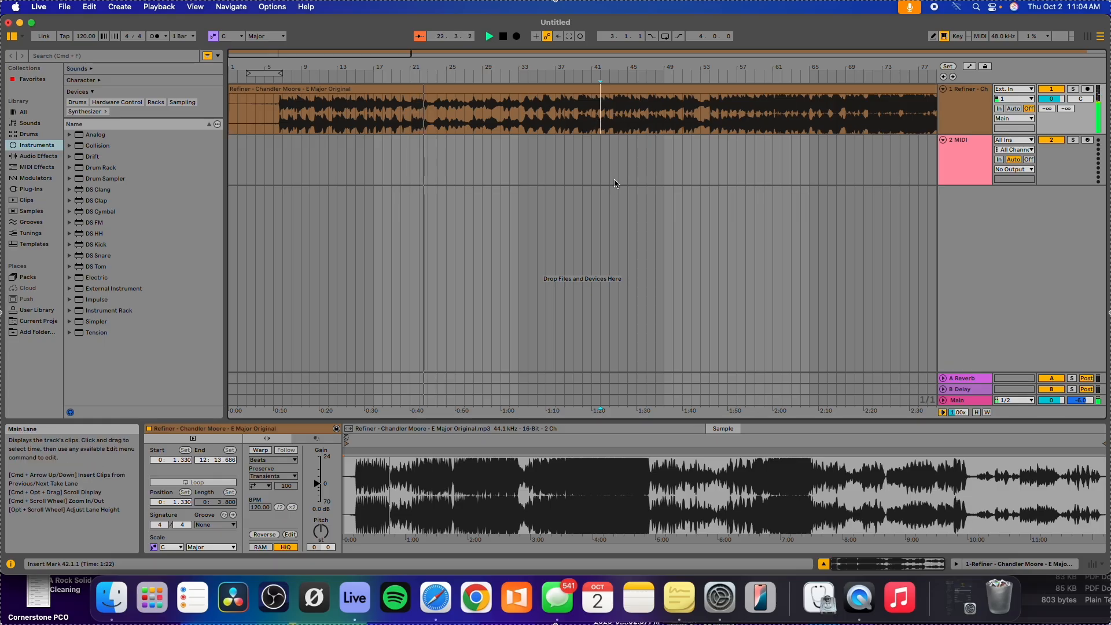
key(space)
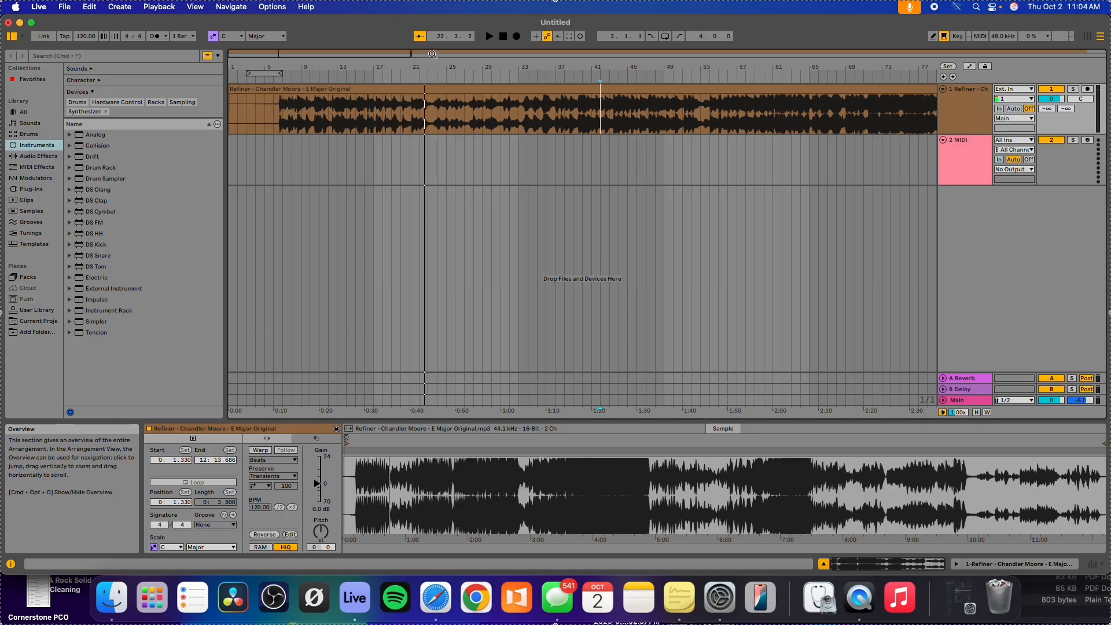
mouse_move(432, 53)
mouse_down()
mouse_move(431, 99)
mouse_move(425, 55)
mouse_up()
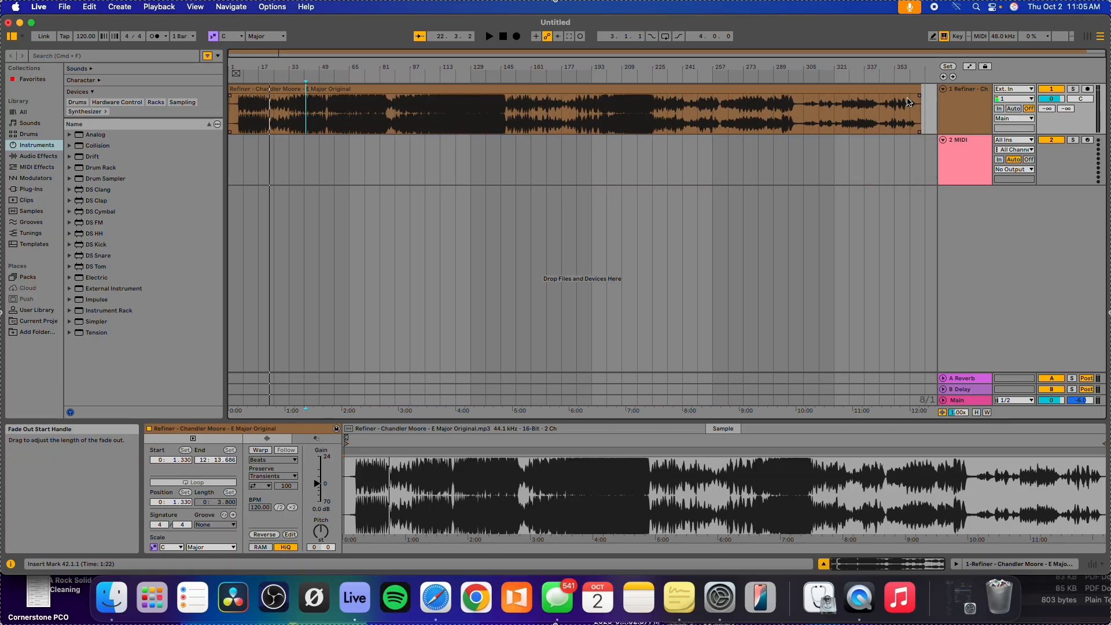
click(515, 165)
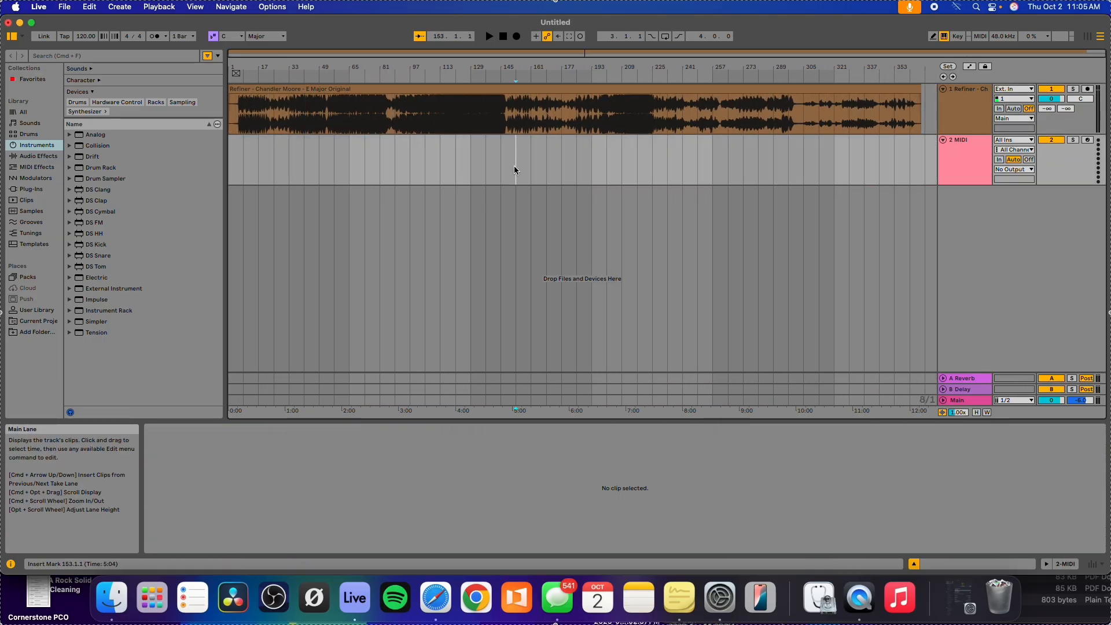
- Set the Refiner clip's warp mode to Complex Pro and turn Warp on
click(448, 87)
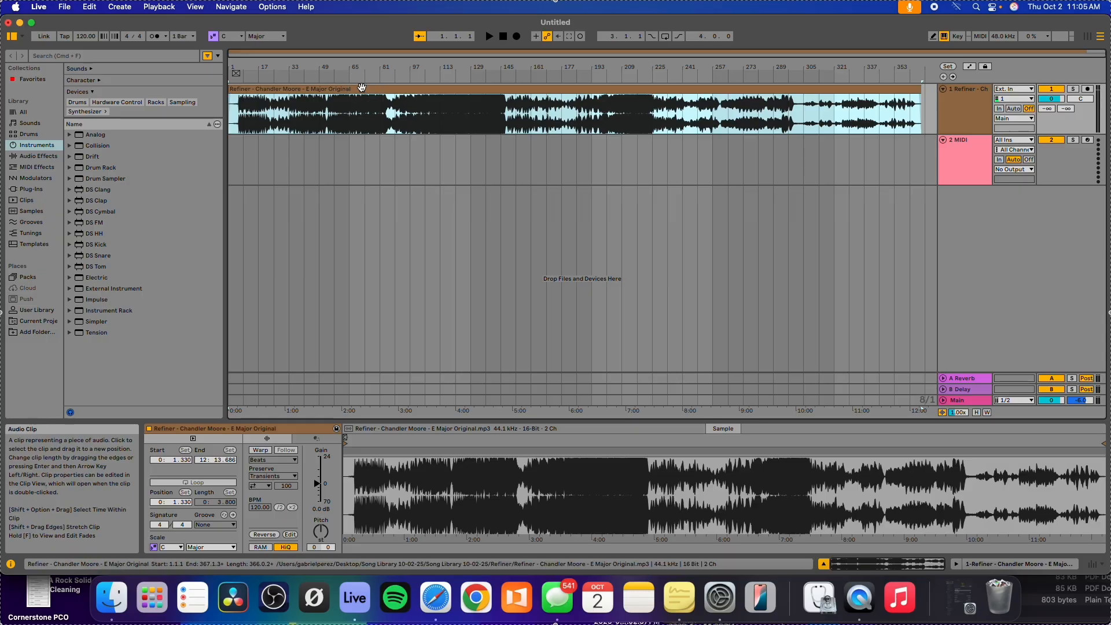
click(275, 460)
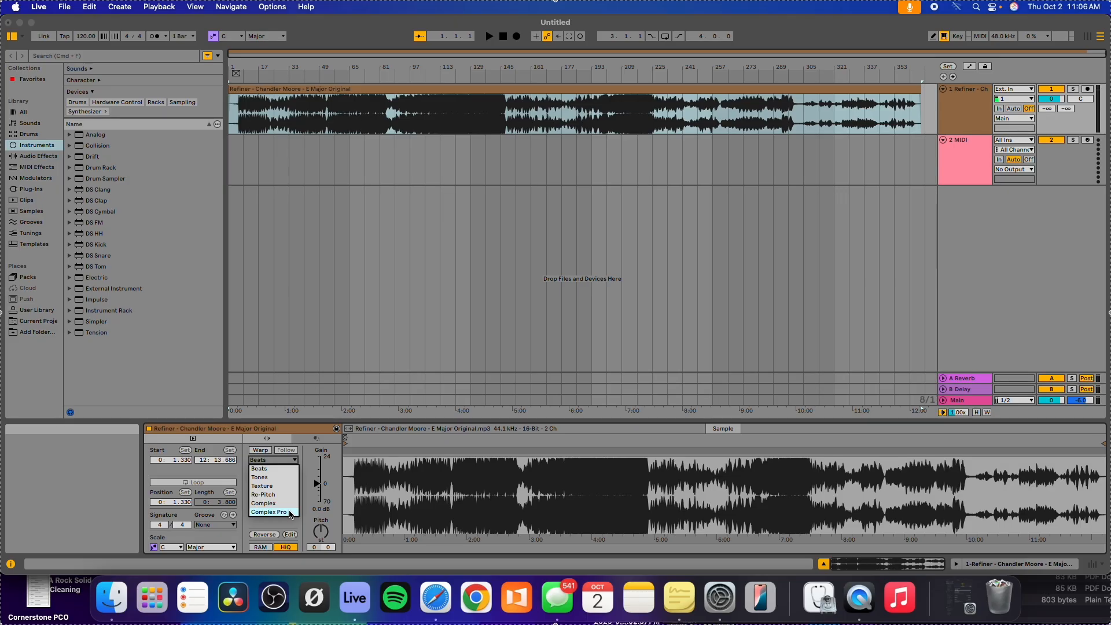
click(270, 513)
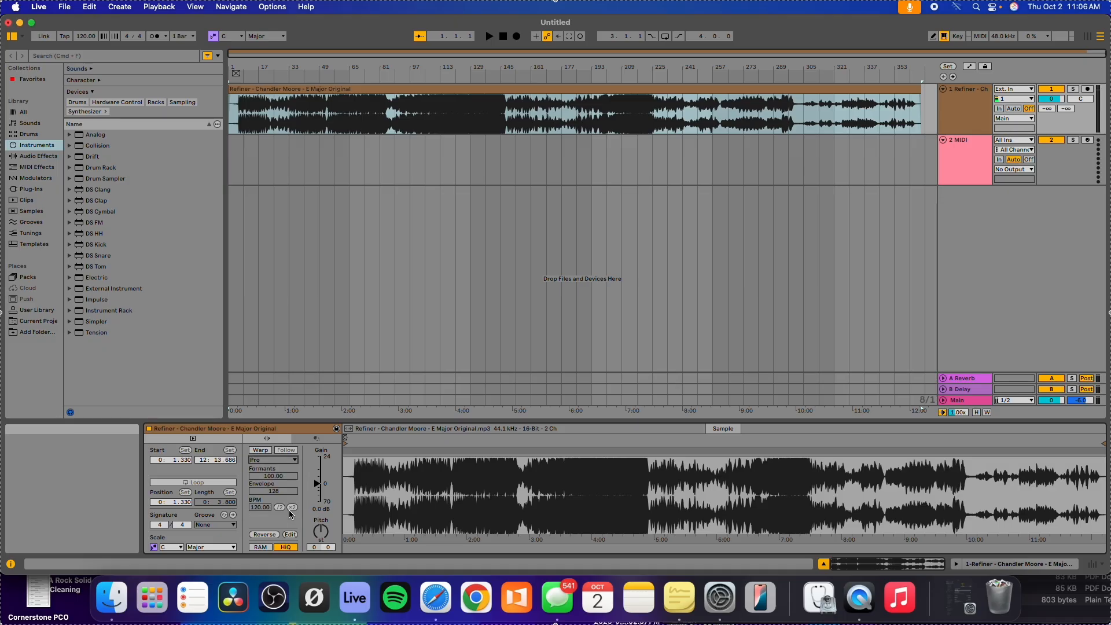
click(260, 450)
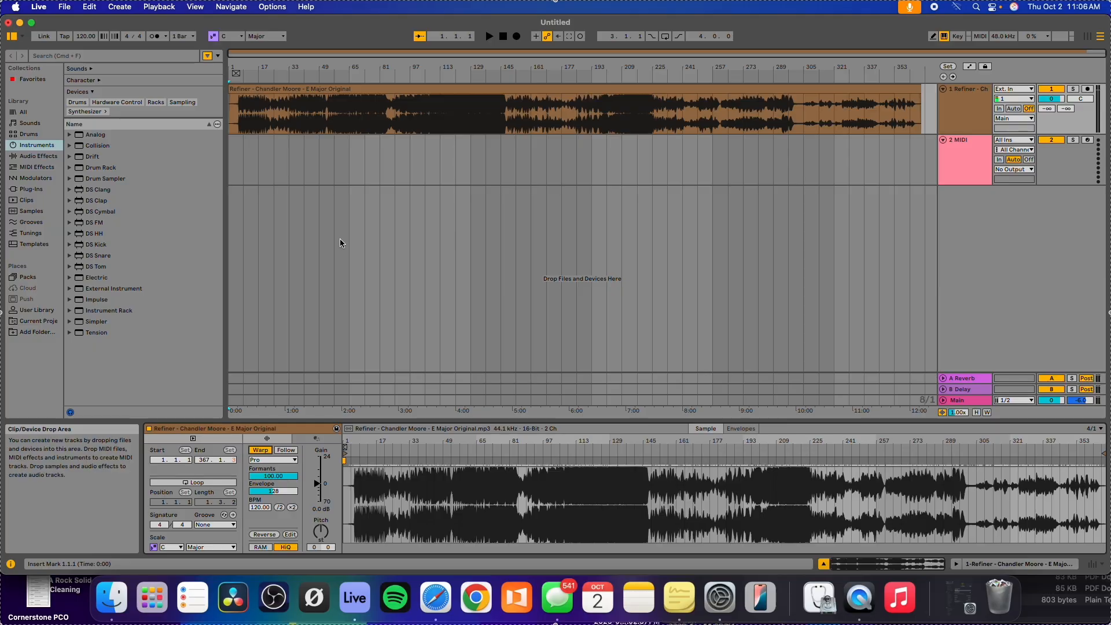
- Play the Refiner clip from bar 41 to hear it with Complex Pro warping, and stop playback
click(303, 119)
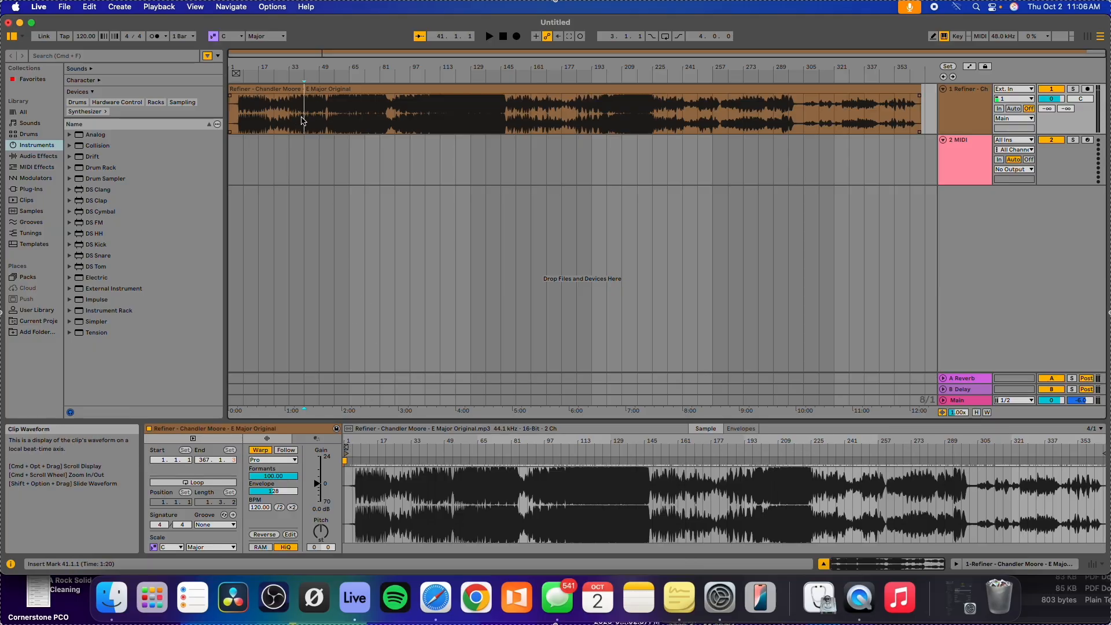
key(space)
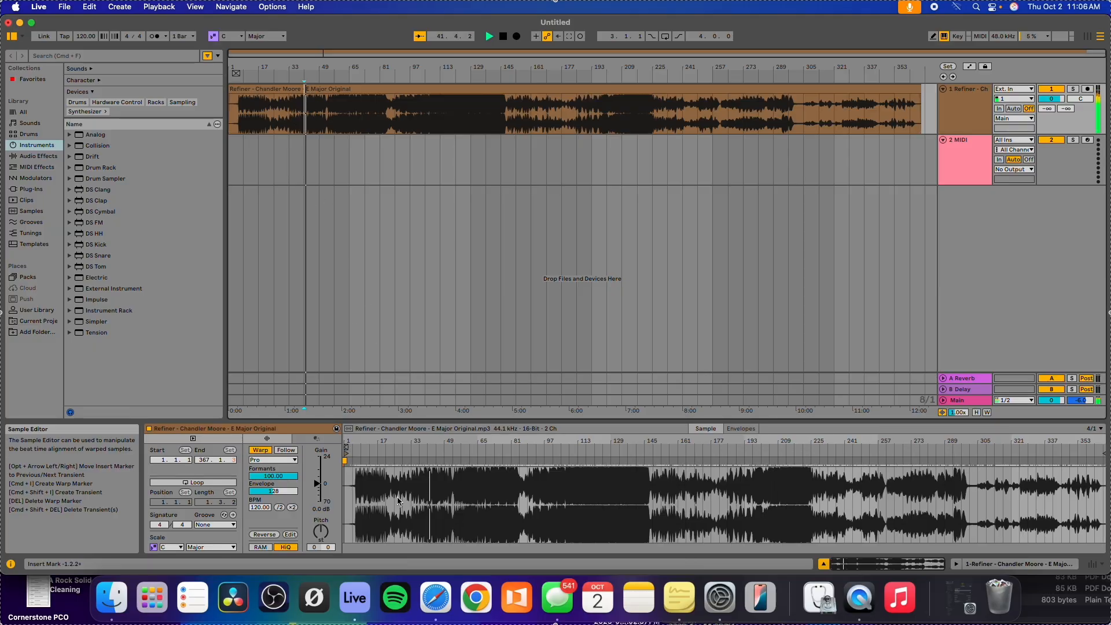
key(space)
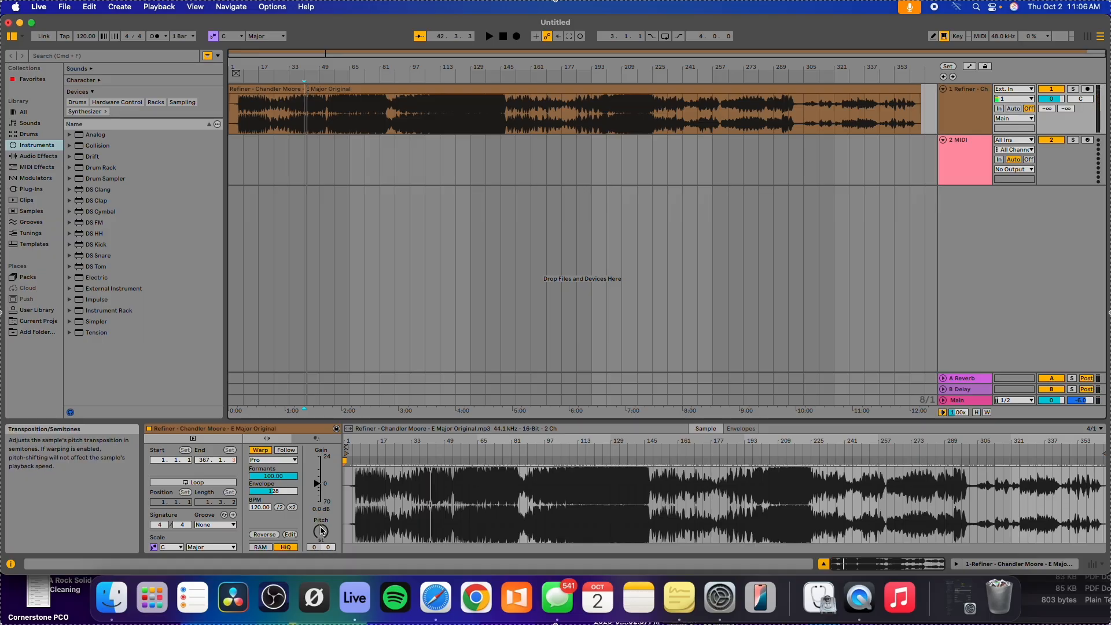
- Set the Refiner clip's transposition to -1 semitone
click(316, 548)
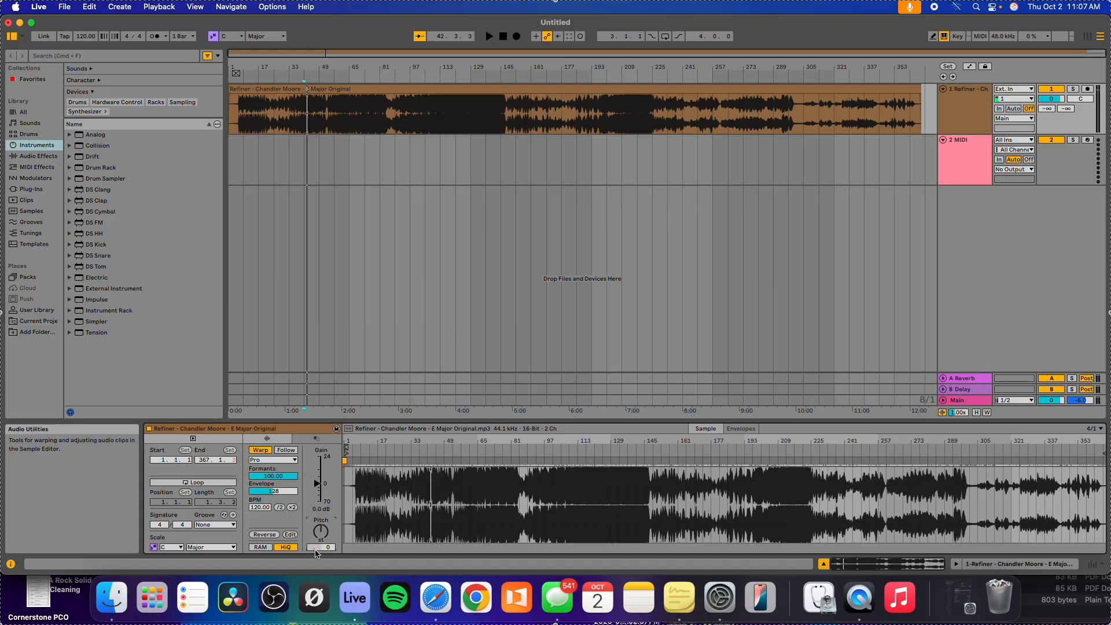
key(Return)
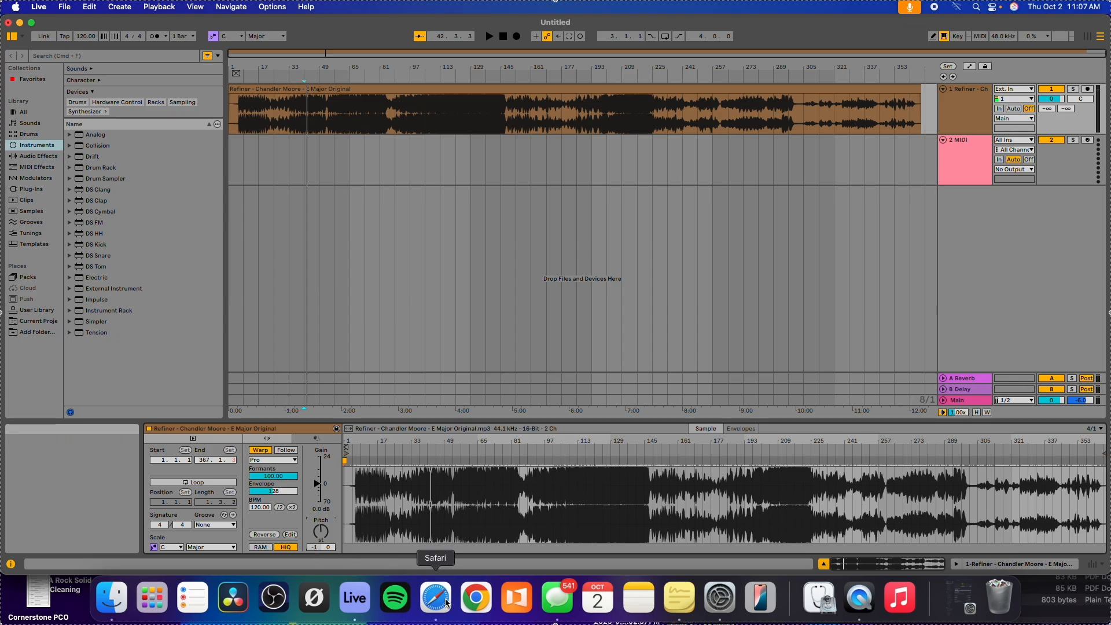
- Open Stickies, check the tempo and key noted for Refiner in the church tasks list, and return to Live
click(679, 597)
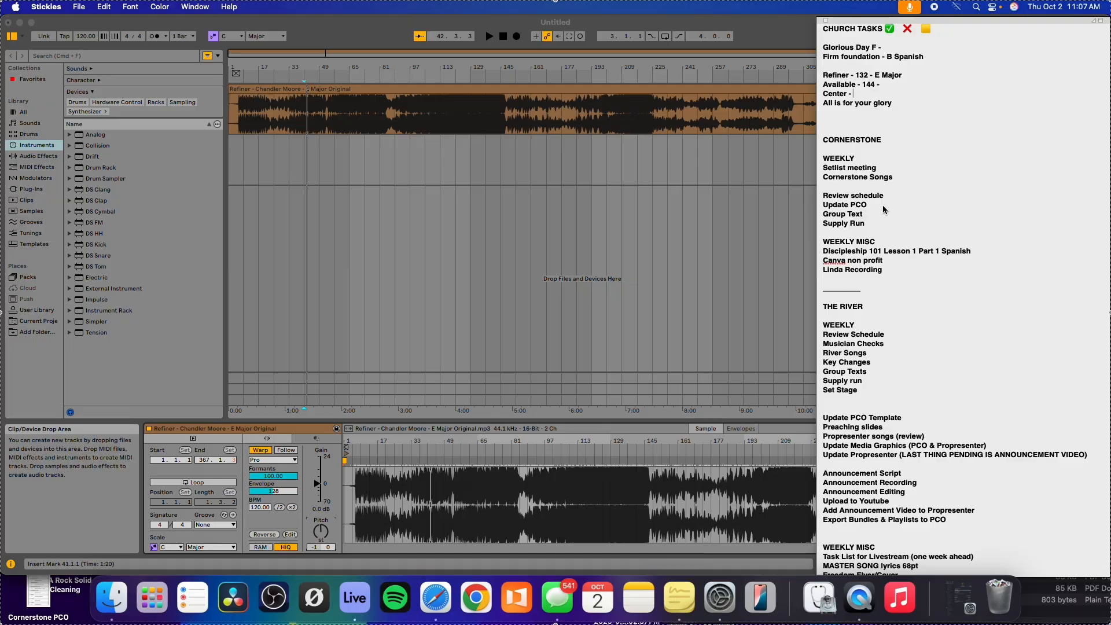
click(863, 74)
drag(863, 74, 902, 75)
click(400, 162)
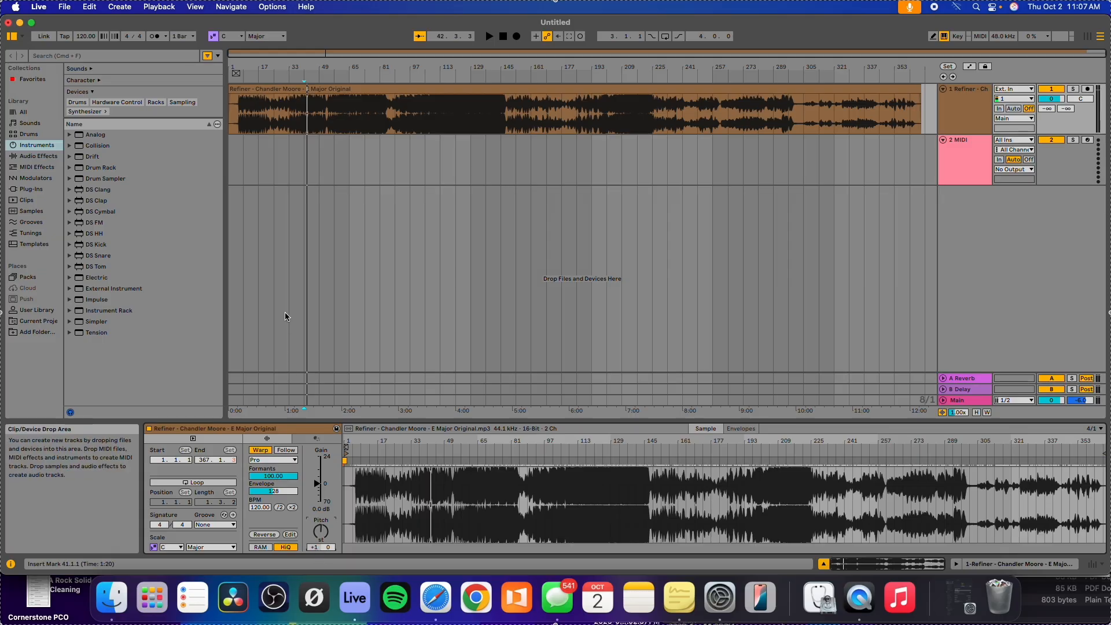
- Play the Refiner clip from bar 41 to hear it transposed by +1 semitone
click(310, 122)
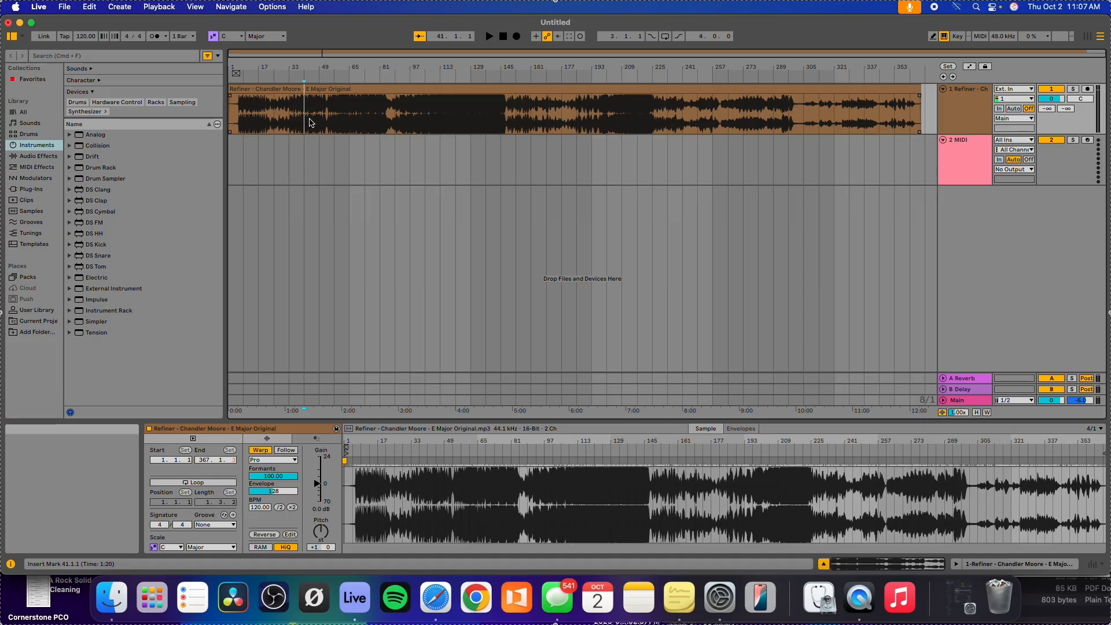
key(space)
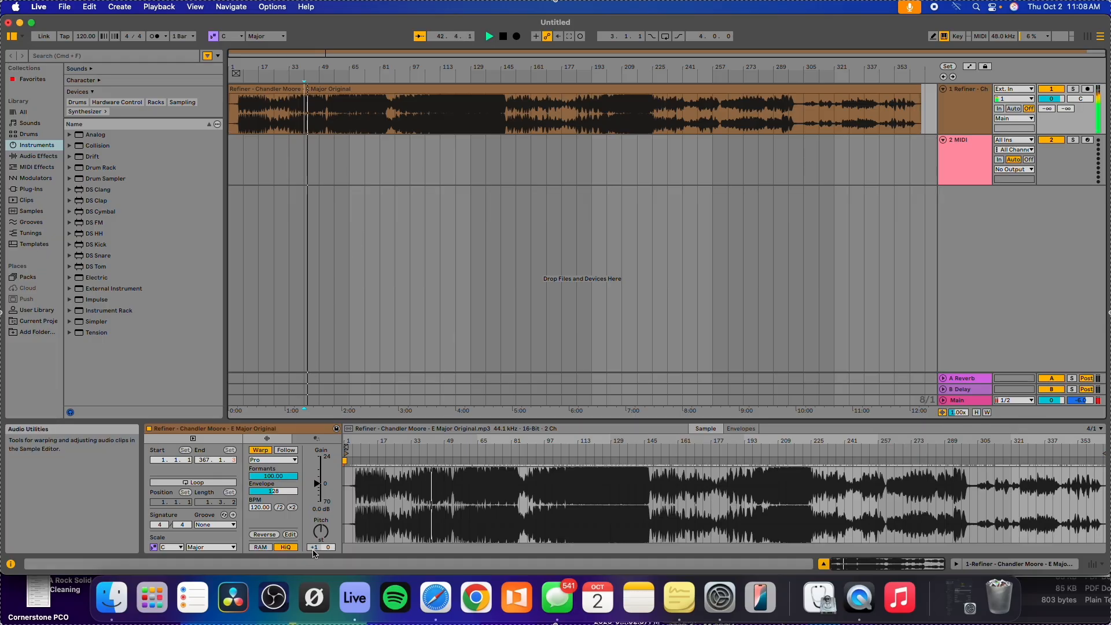
mouse_move(314, 548)
mouse_down()
mouse_move(314, 521)
mouse_move(315, 552)
mouse_up()
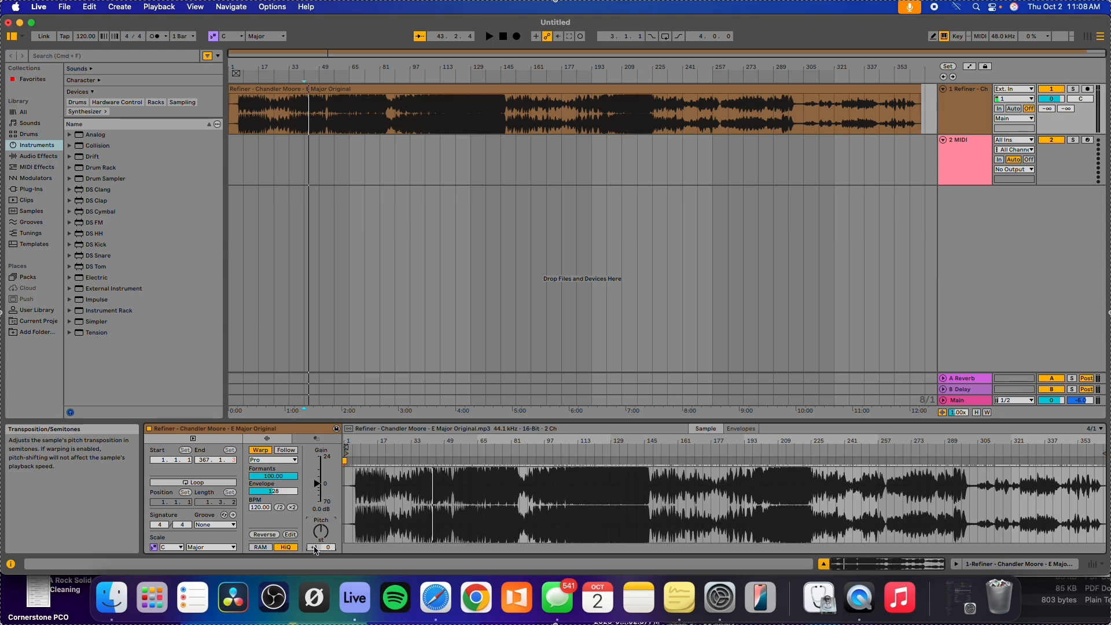
key(space)
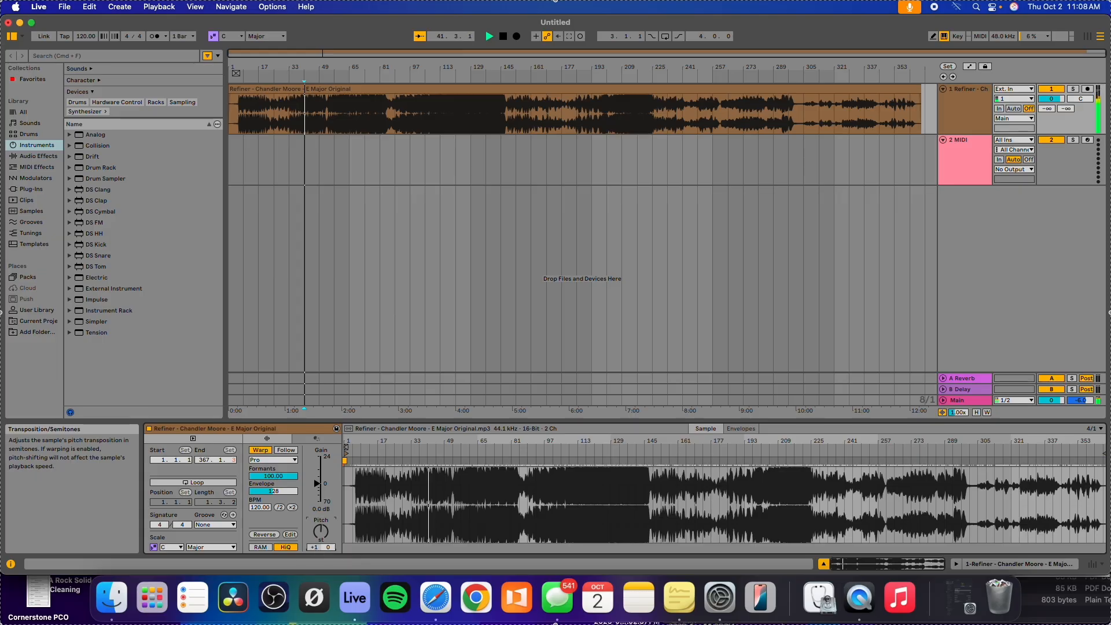
- Try transpositions of +5 and -4 semitones on the Refiner clip during playback, and stop playback
drag(315, 551, 315, 543)
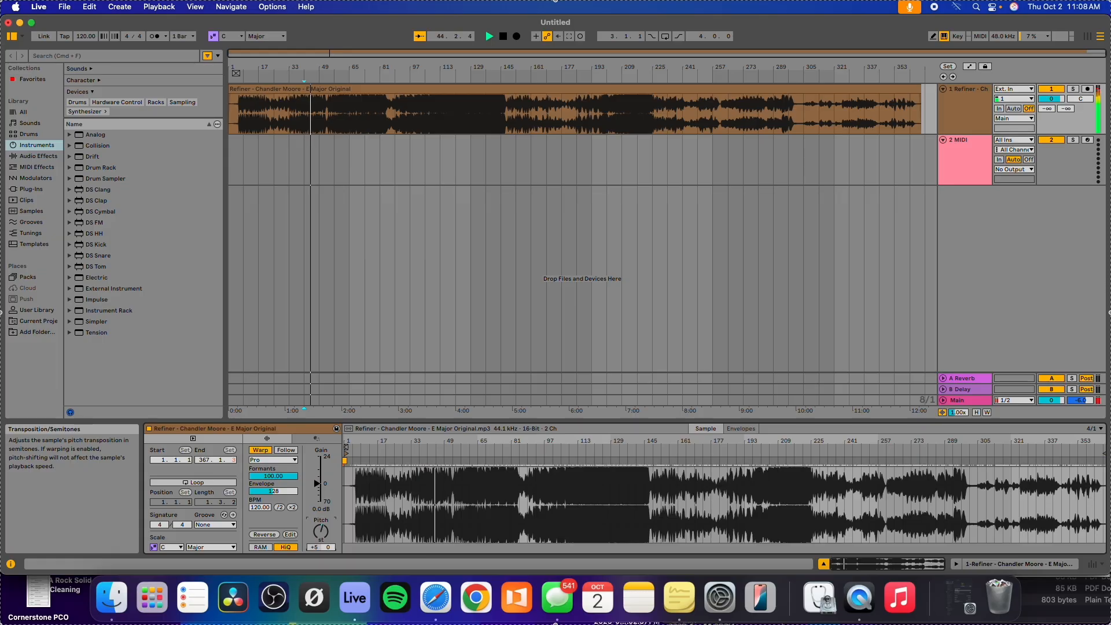
drag(315, 547, 315, 557)
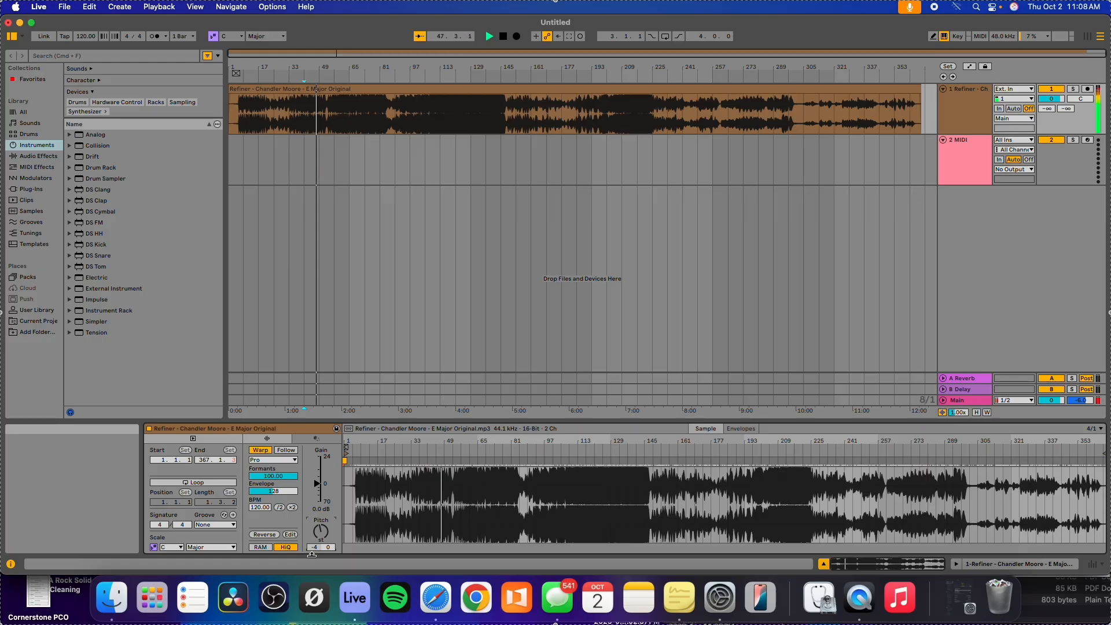
key(space)
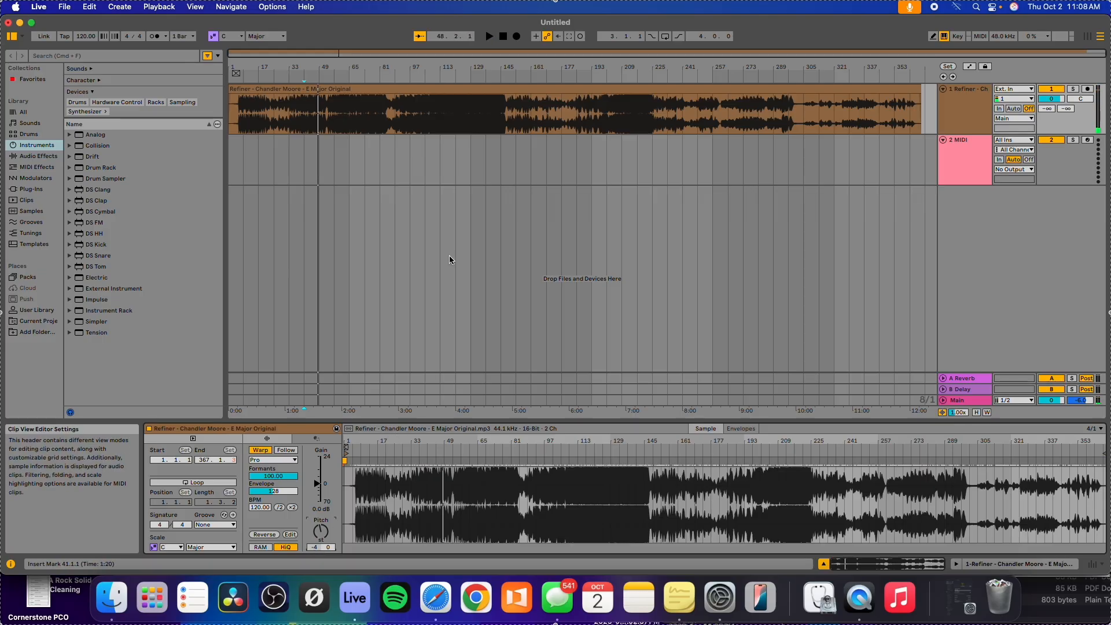
- Switch the Refiner clip's warp mode to Complex and play it from bar 41
click(278, 460)
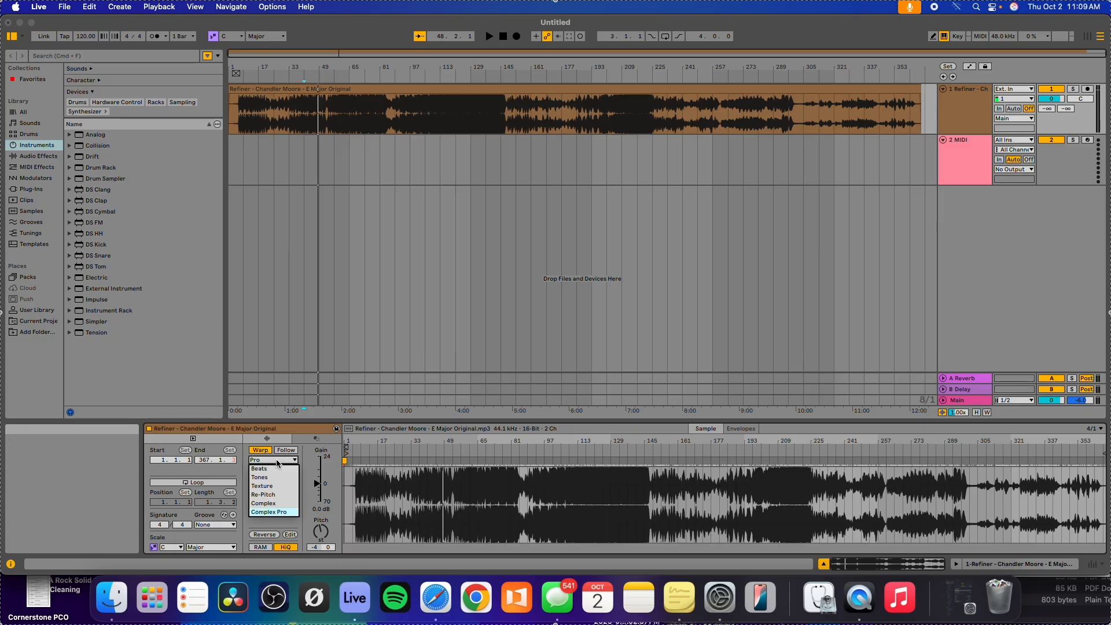
click(274, 507)
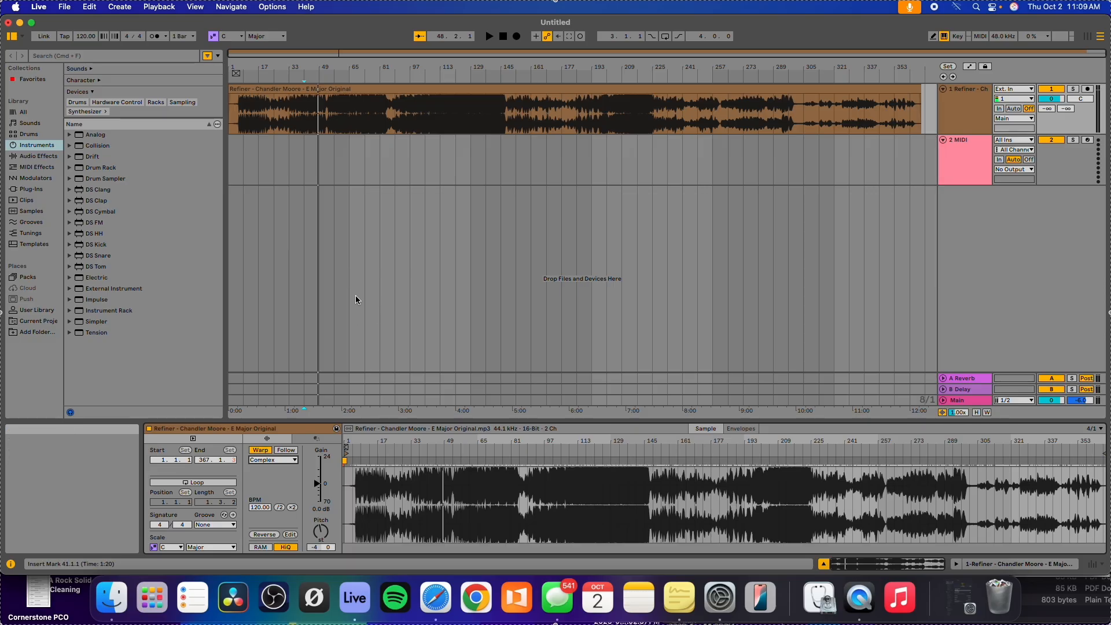
key(space)
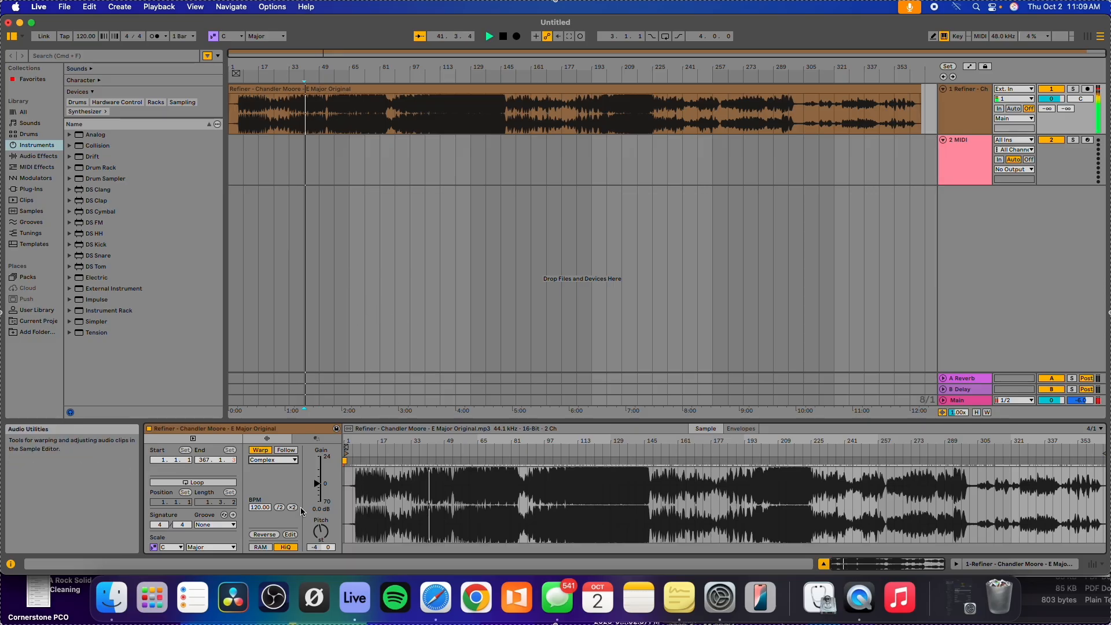
- Set the Refiner clip's transposition to +4 semitones, play it from bar 41 in Complex mode, and stop playback
click(313, 547)
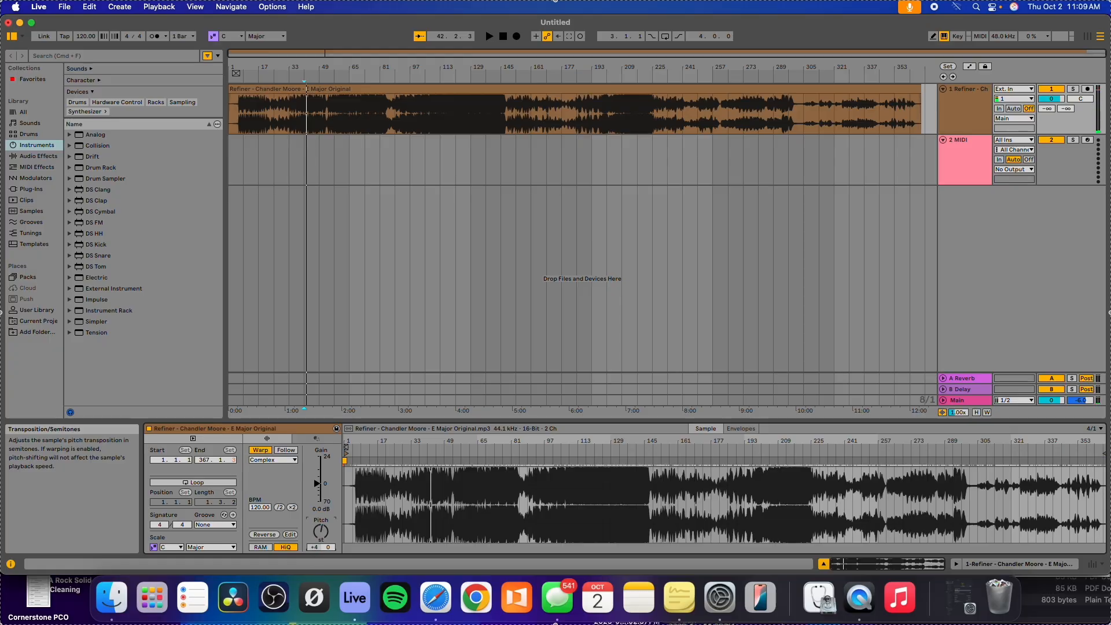
key(space)
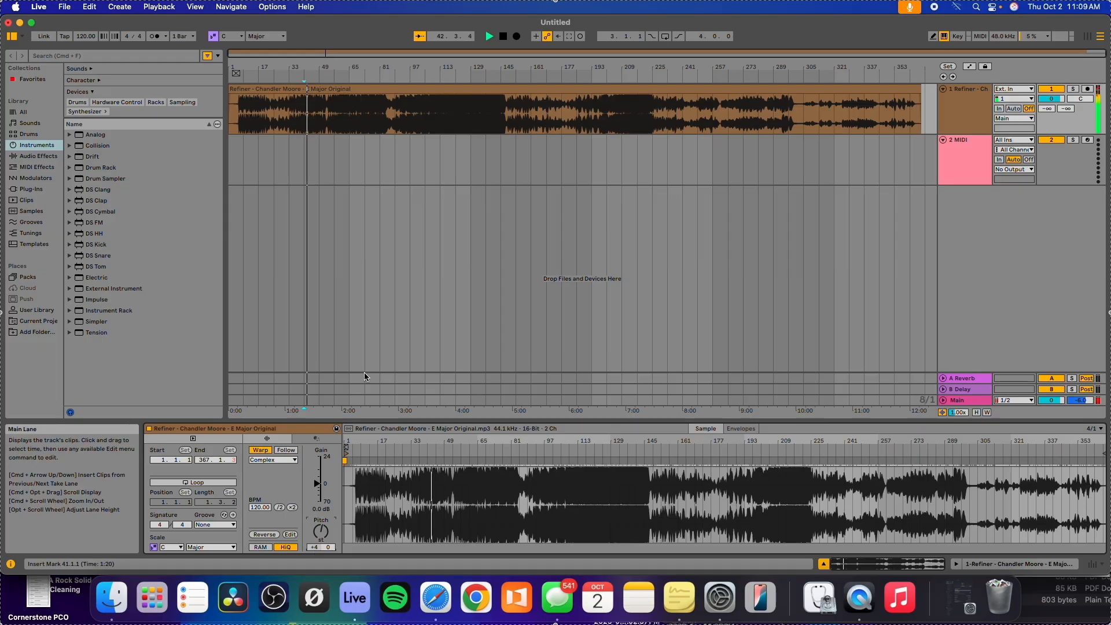
key(space)
key(space)
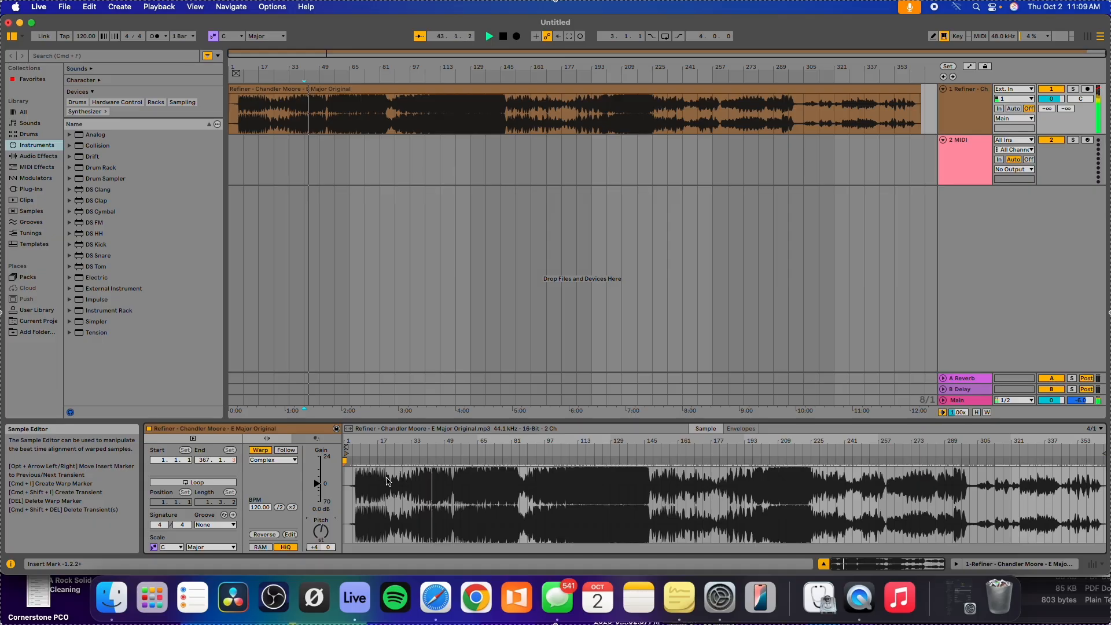
key(space)
- Switch the Refiner clip's warp mode back to Complex Pro and play it from bar 41 for comparison
click(275, 460)
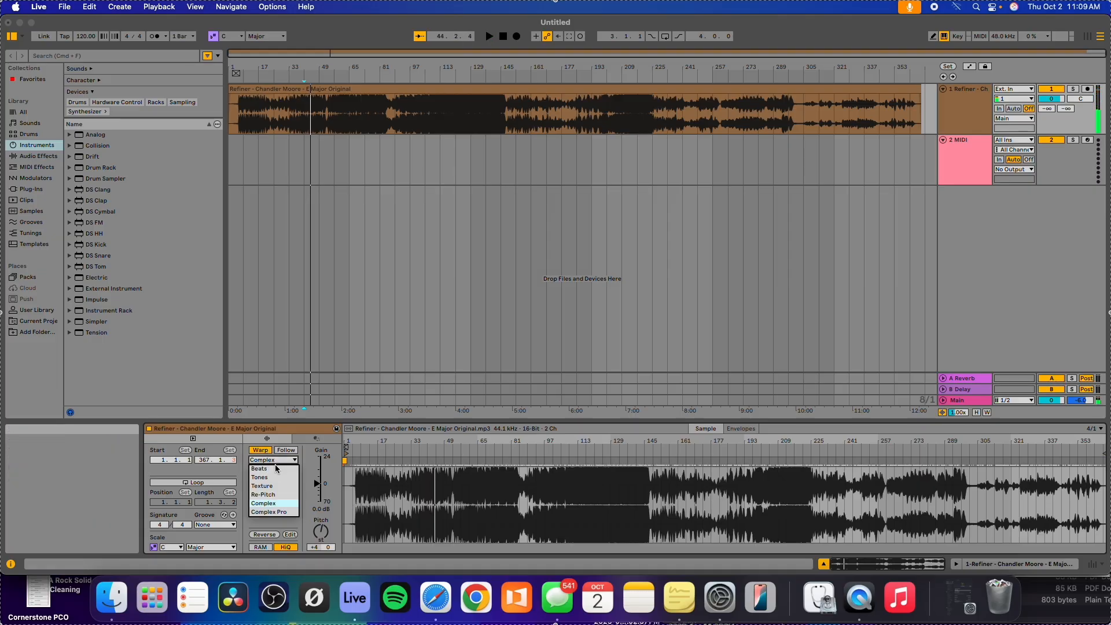
click(278, 512)
click(305, 134)
key(space)
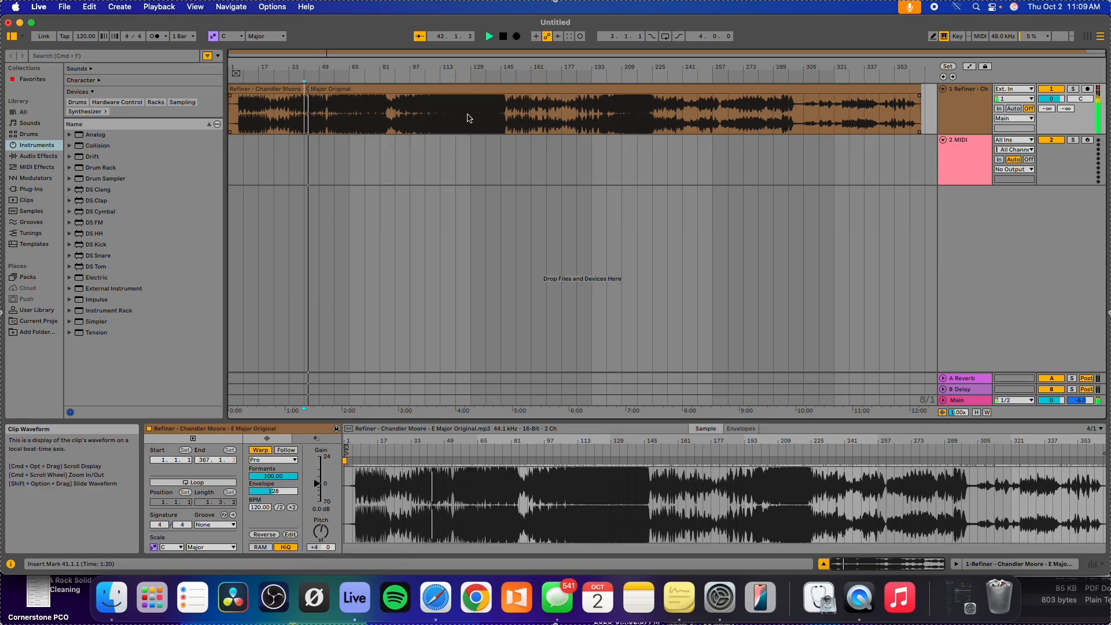
- Play different sections of the transposed Refiner clip, including from bars 249, 209 and 113, to judge the sound quality
click(698, 120)
key(space)
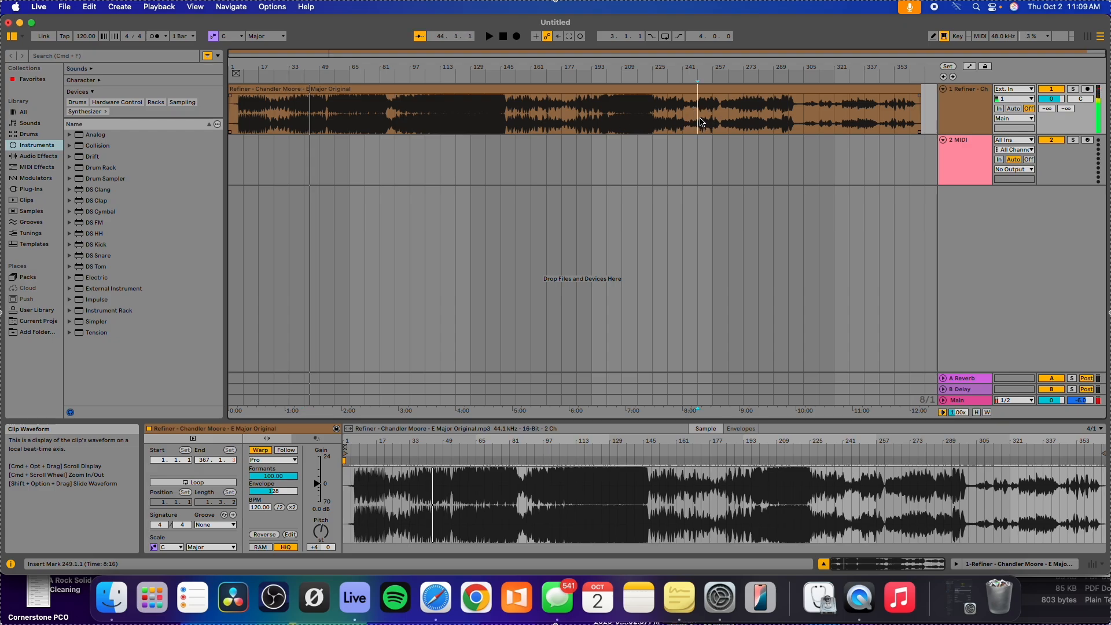
key(space)
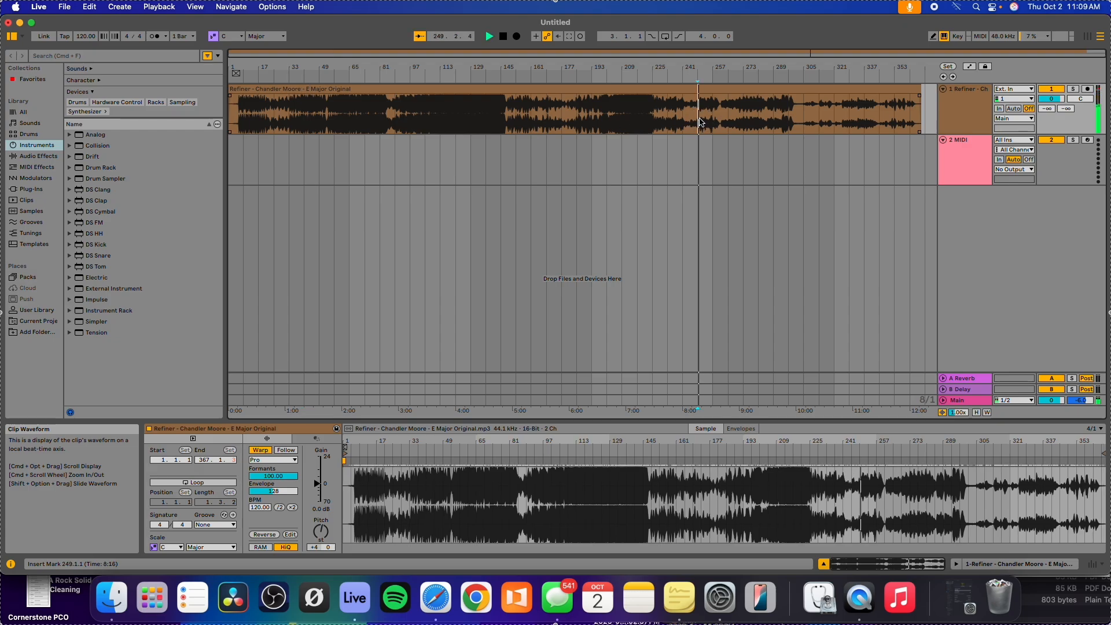
click(668, 118)
key(space)
click(622, 119)
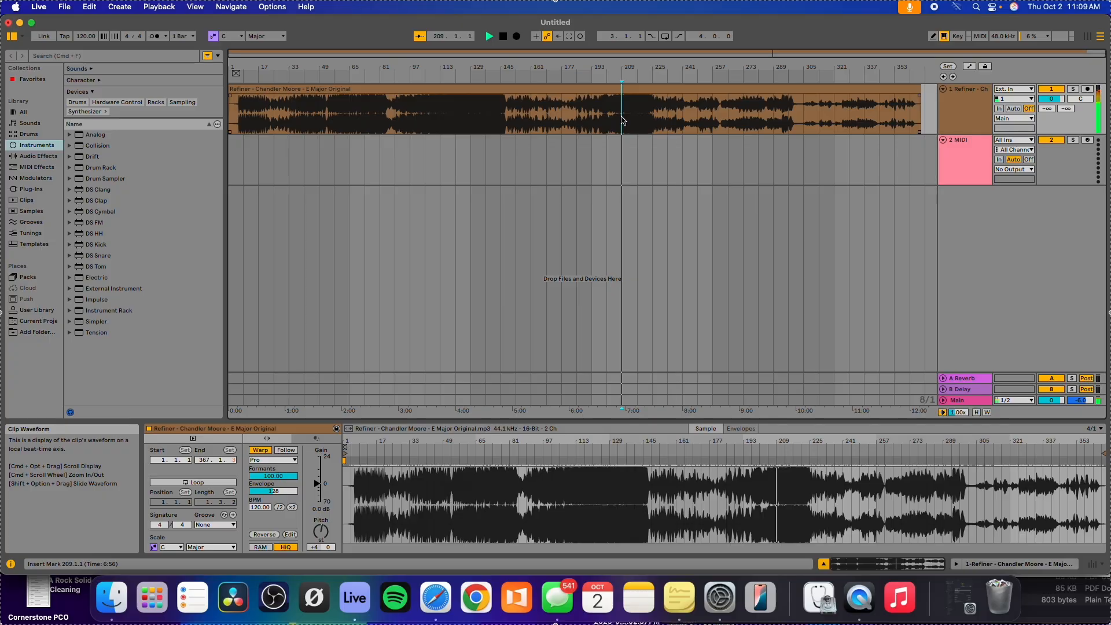
key(space)
key(space)
click(441, 115)
key(space)
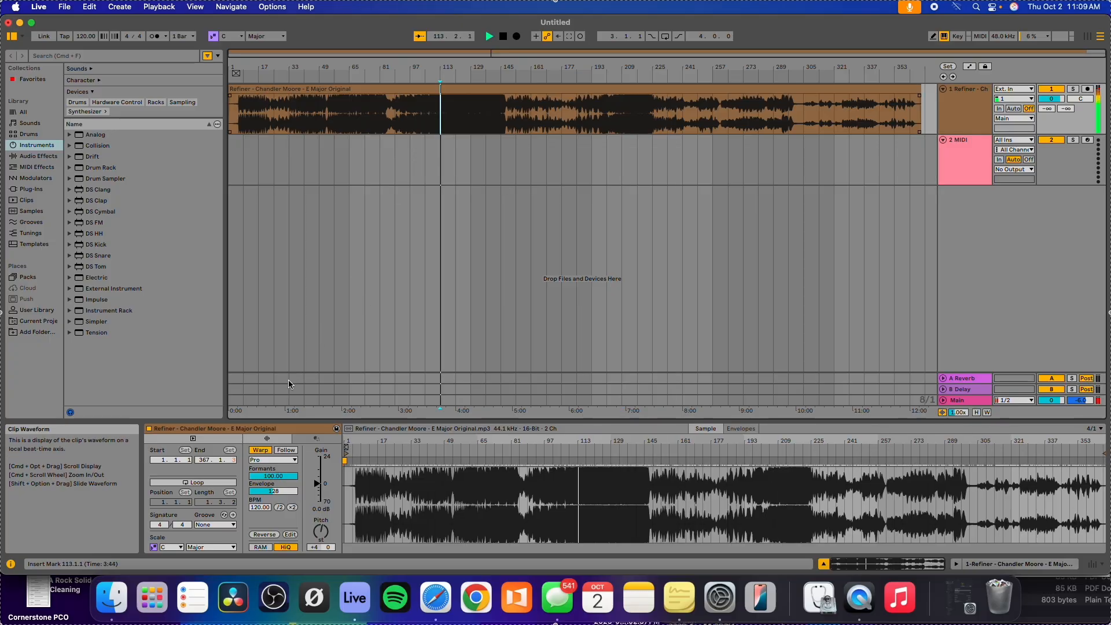
- Set the Refiner clip's transposition to +1 semitone and play it briefly from bar 49
key(space)
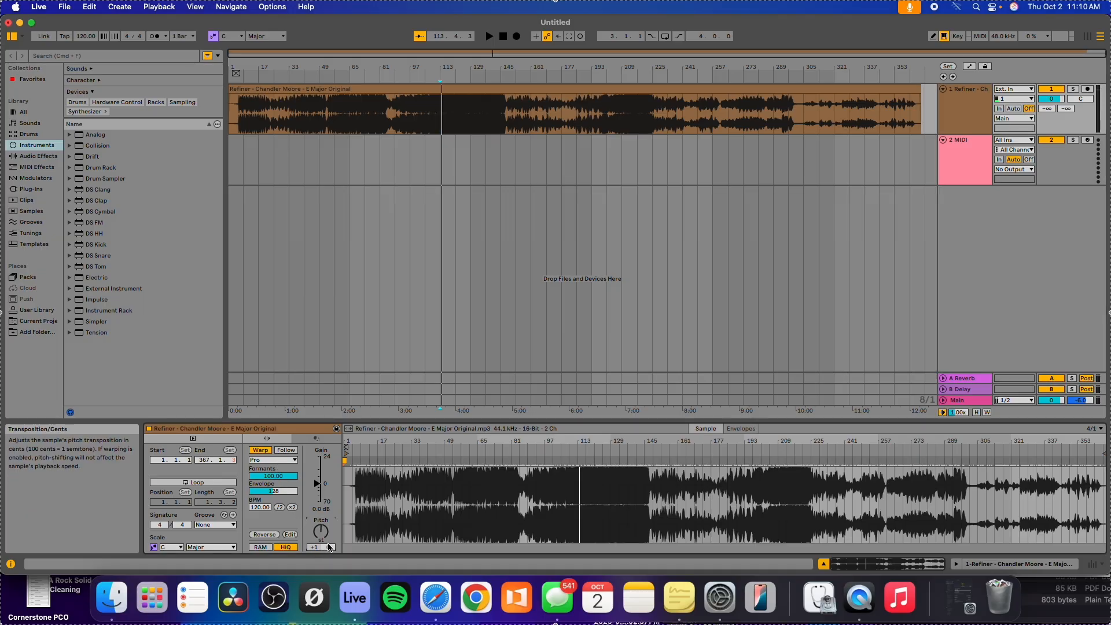
click(308, 75)
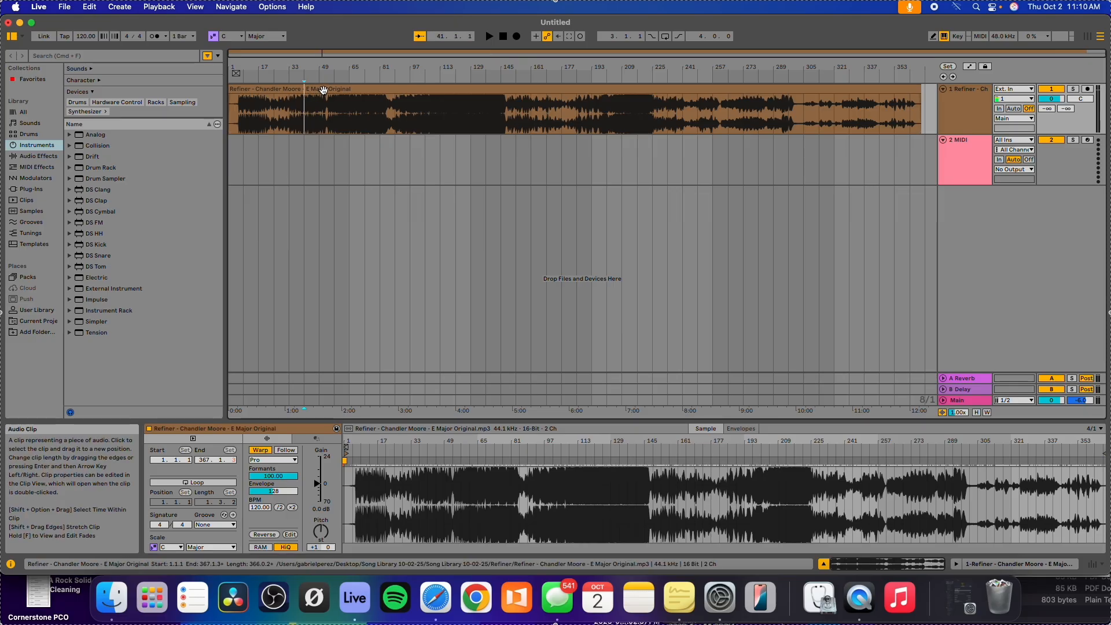
click(317, 110)
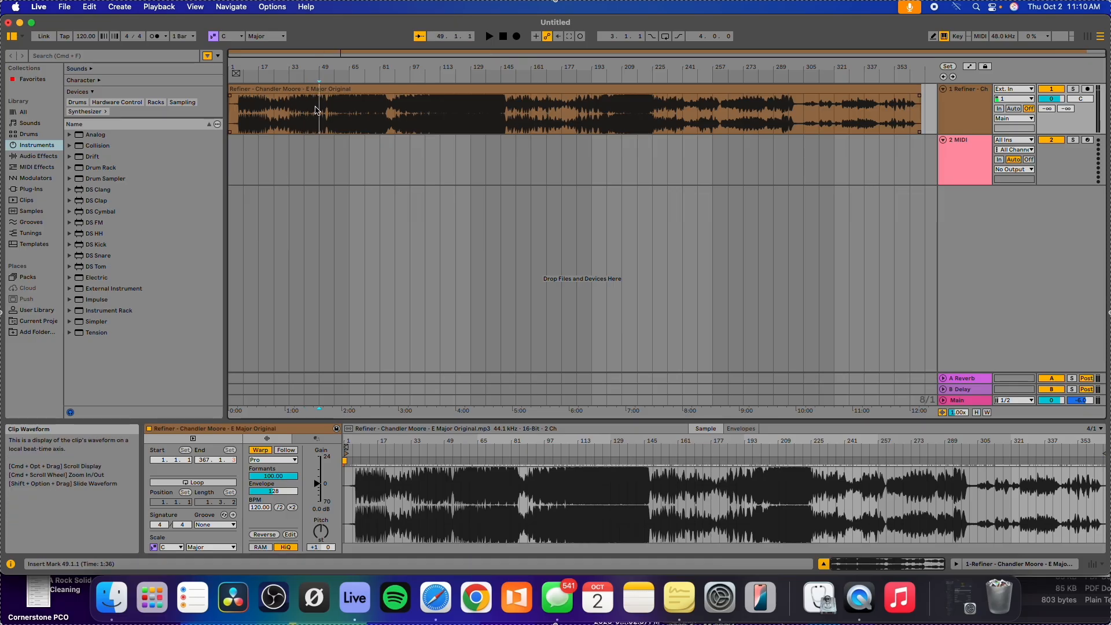
key(space)
key(space)
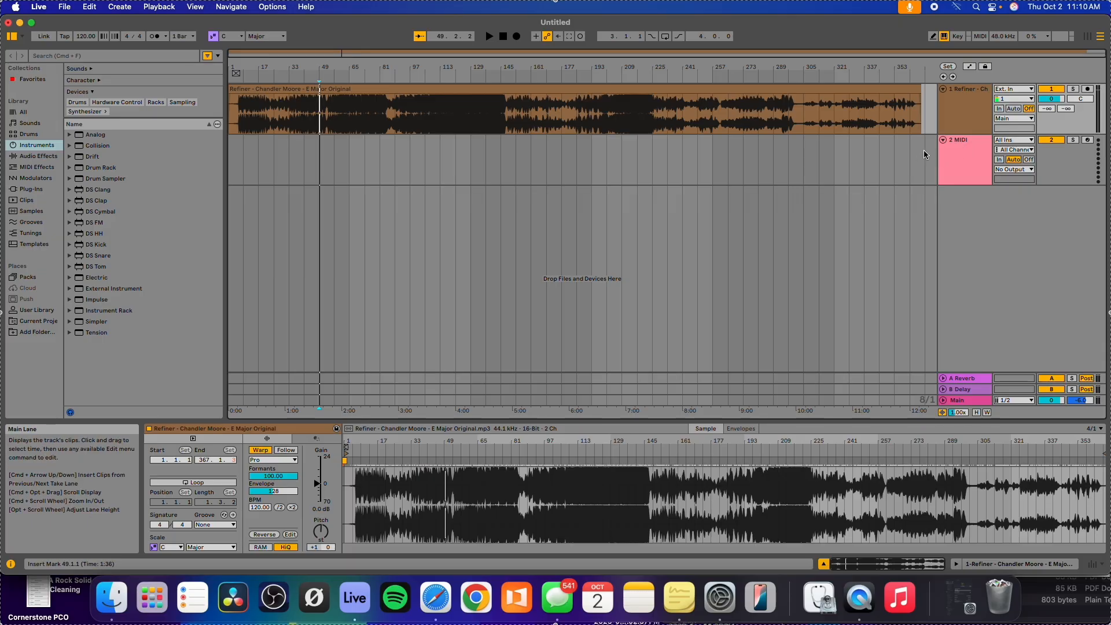
- Create an empty MIDI clip on the MIDI track spanning bars 1 to 369, the full length of the song
click(971, 150)
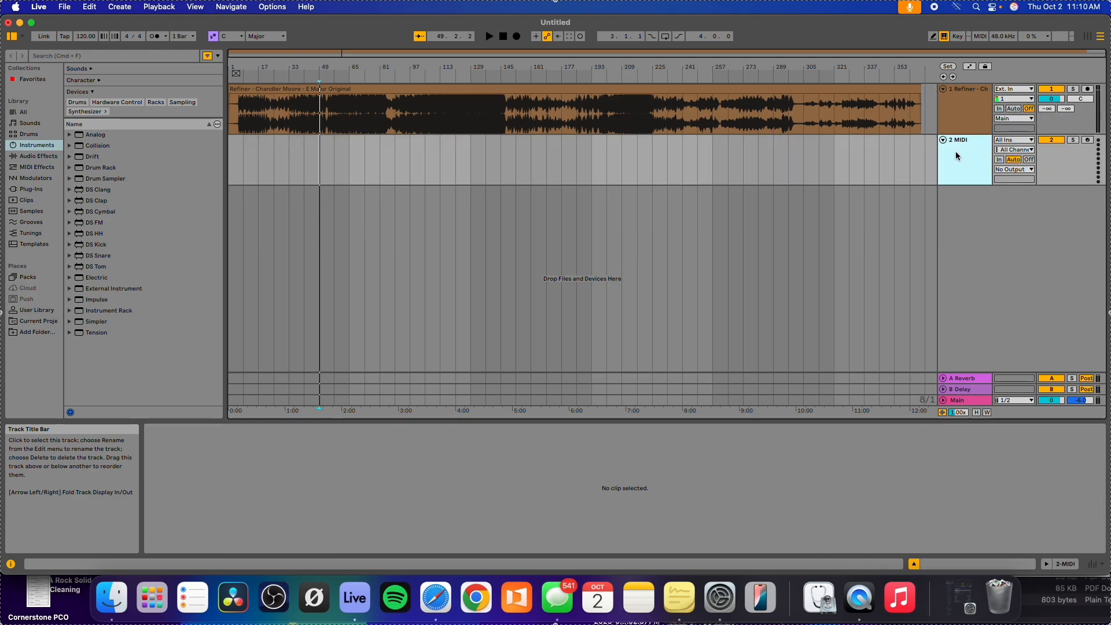
click(925, 150)
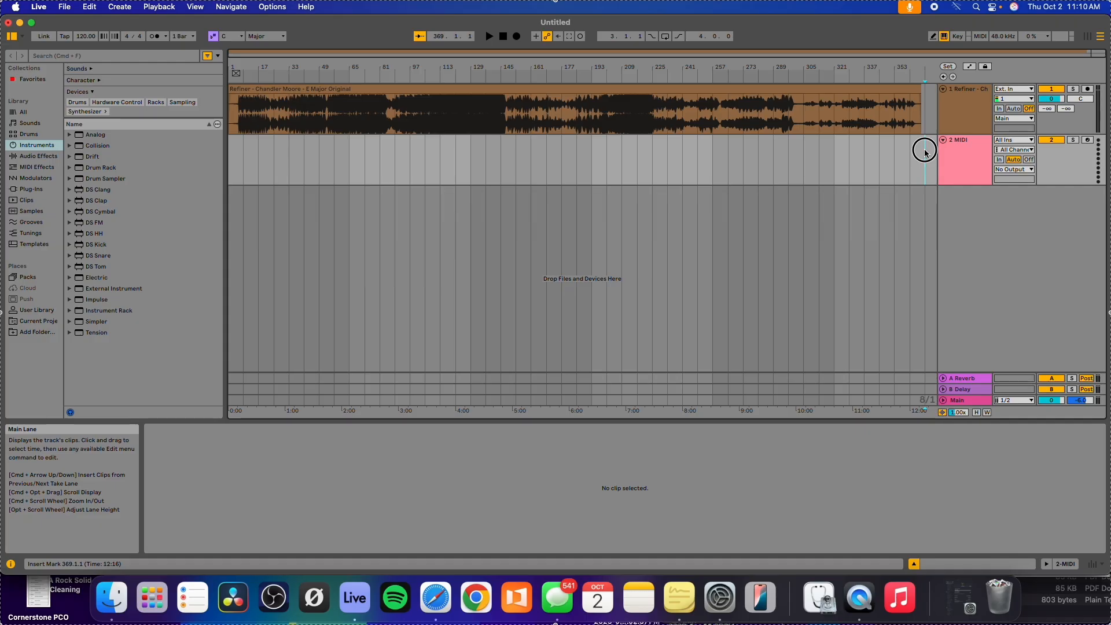
drag(925, 151, 222, 166)
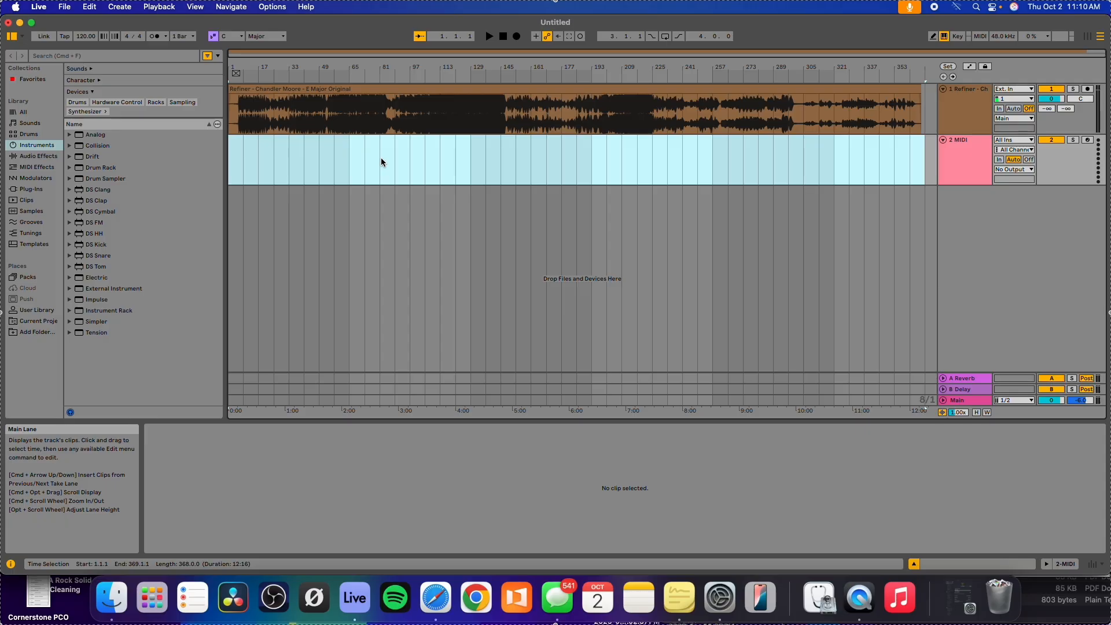
key(super+shift+m)
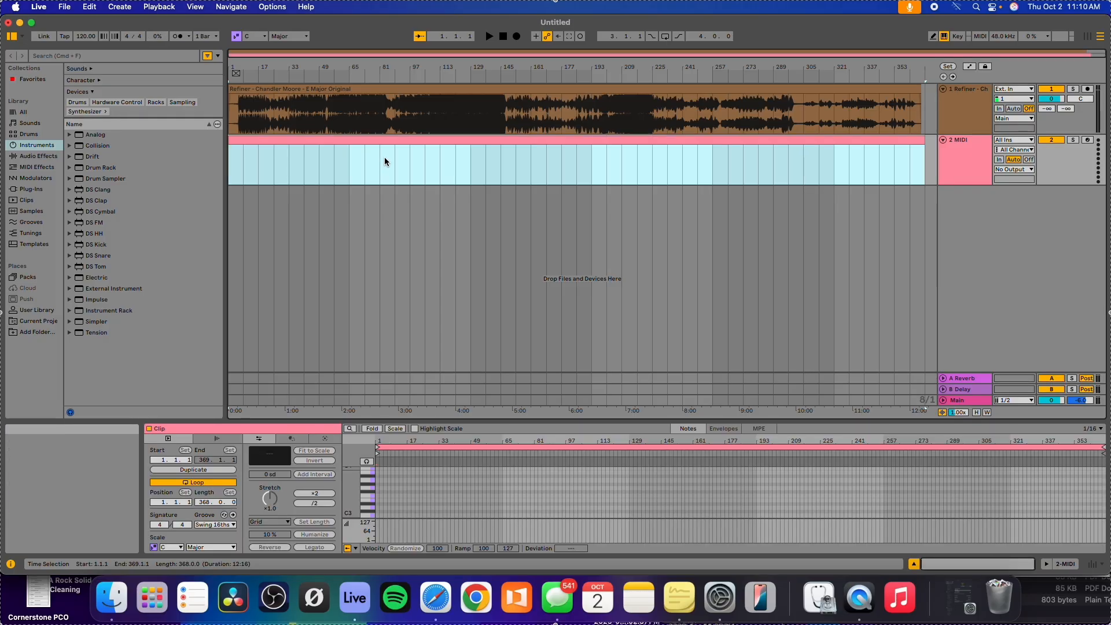
click(387, 157)
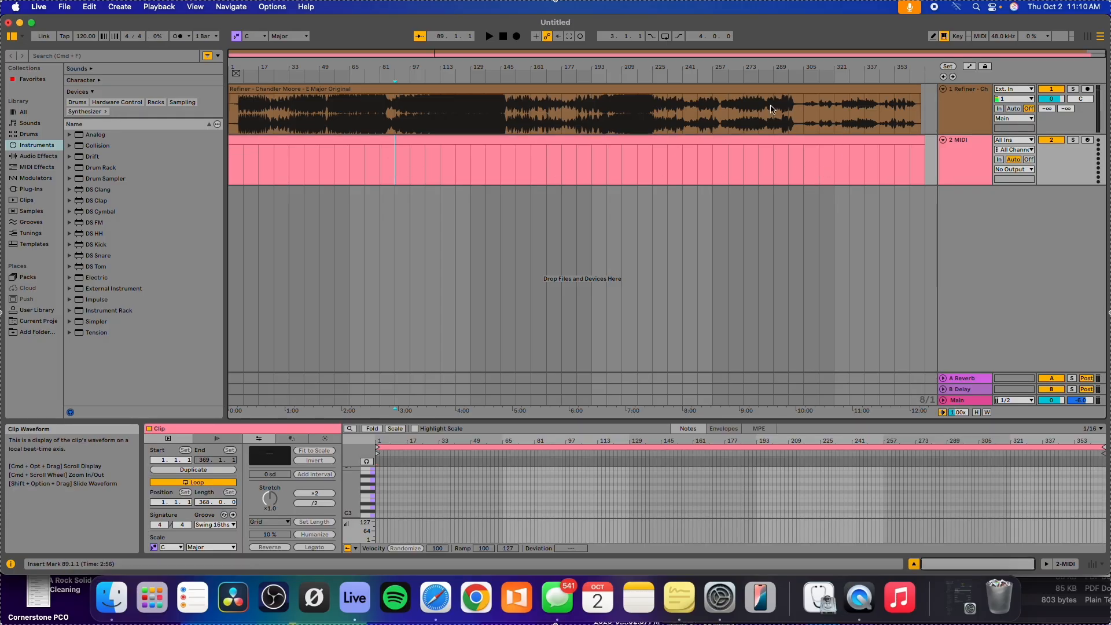
- Shorten the MIDI clip so that it ends at bar 297
click(923, 140)
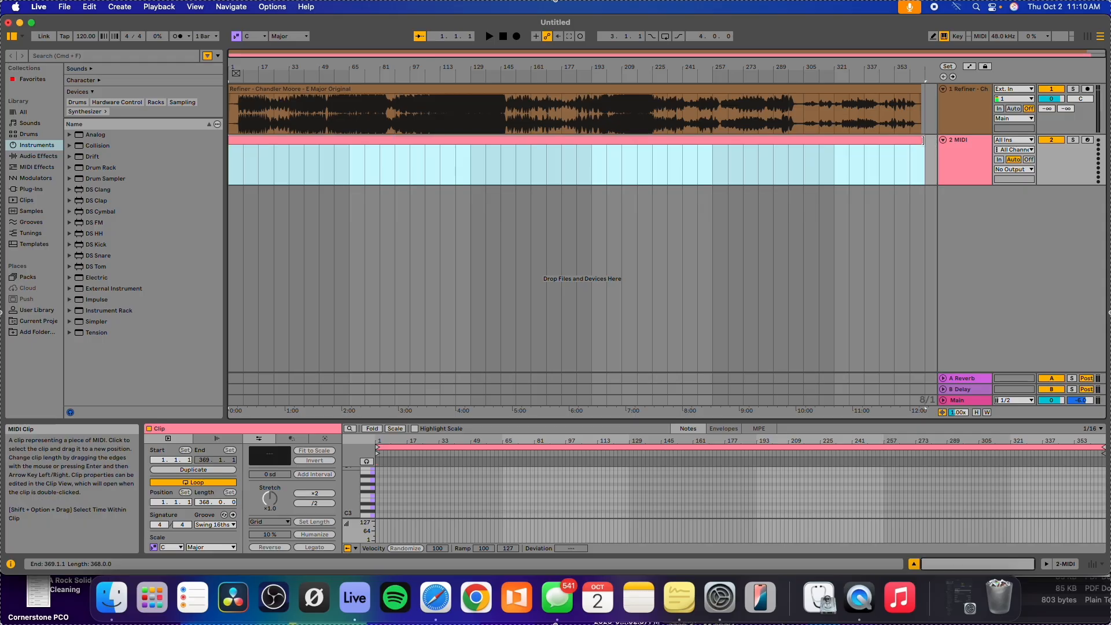
click(883, 88)
click(921, 141)
drag(921, 144, 788, 148)
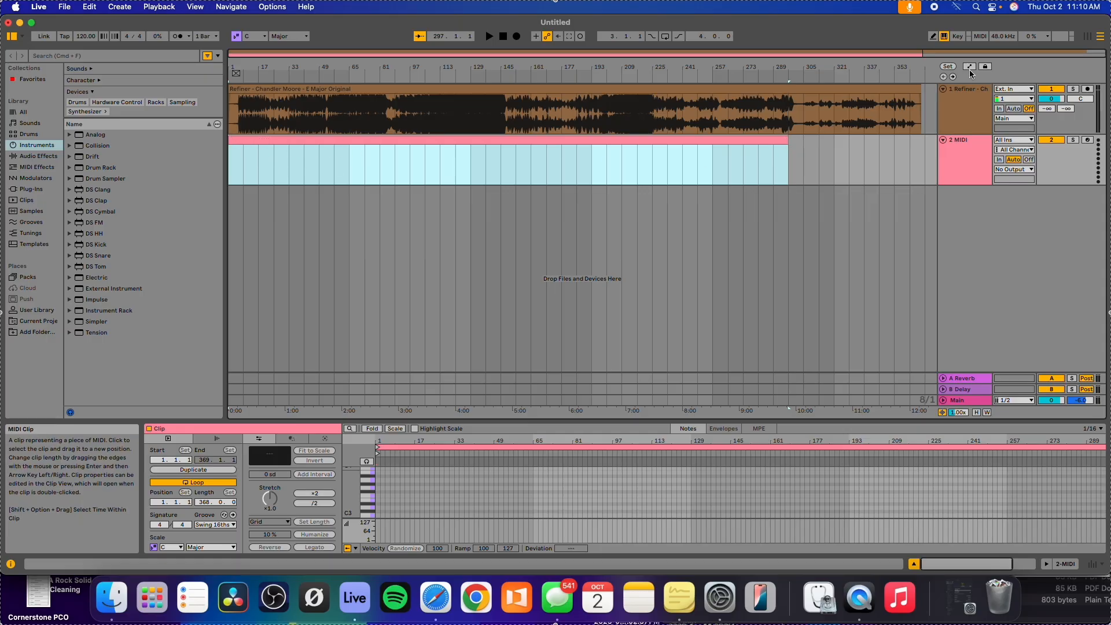
mouse_move(920, 89)
mouse_down()
mouse_move(875, 87)
mouse_move(921, 89)
mouse_up()
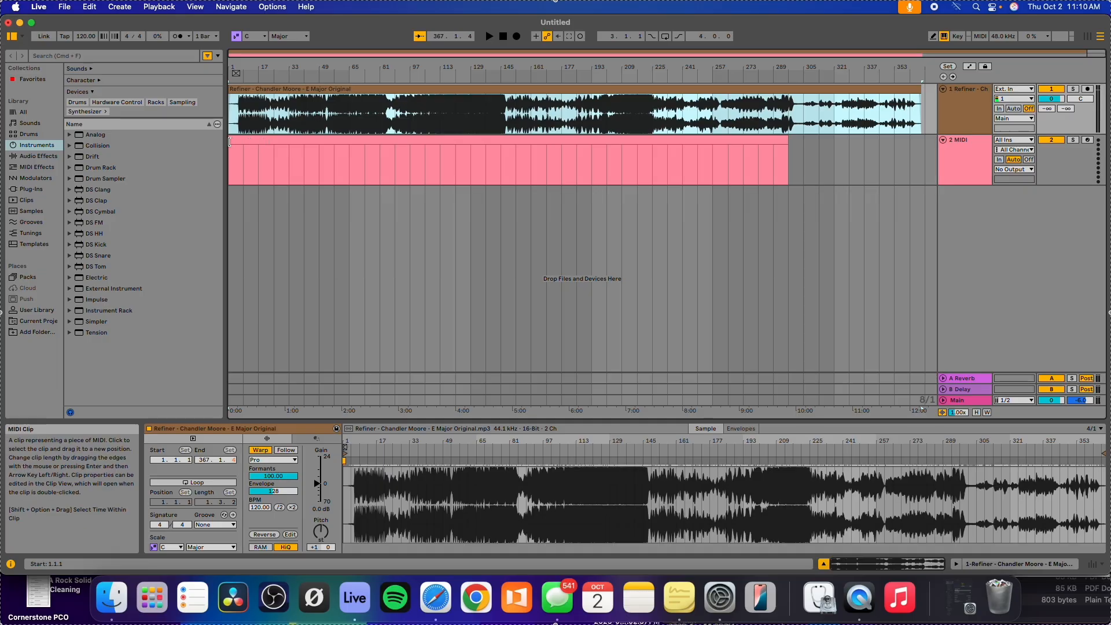
- Trim the MIDI clip at both ends so that it spans bars 89 to 149
drag(229, 142, 395, 144)
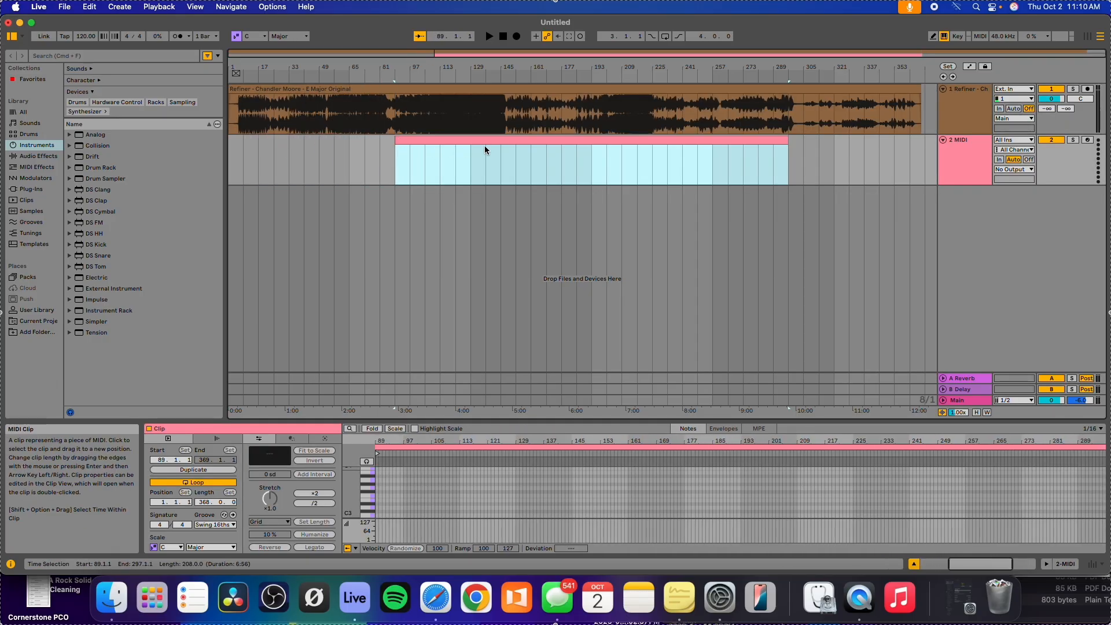
drag(787, 140, 513, 160)
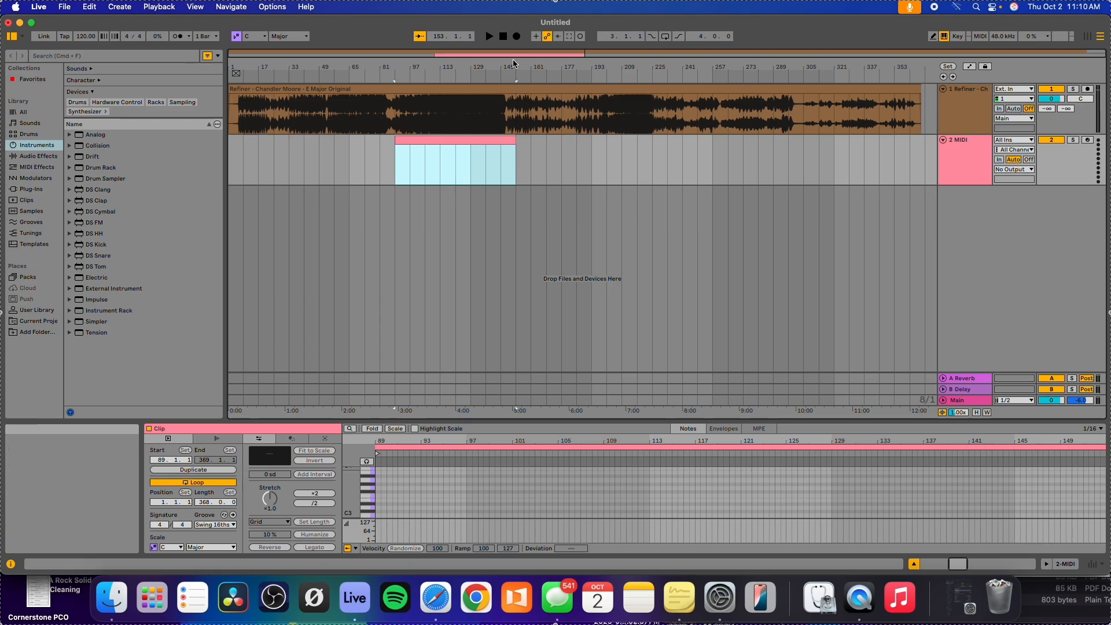
drag(513, 63, 507, 138)
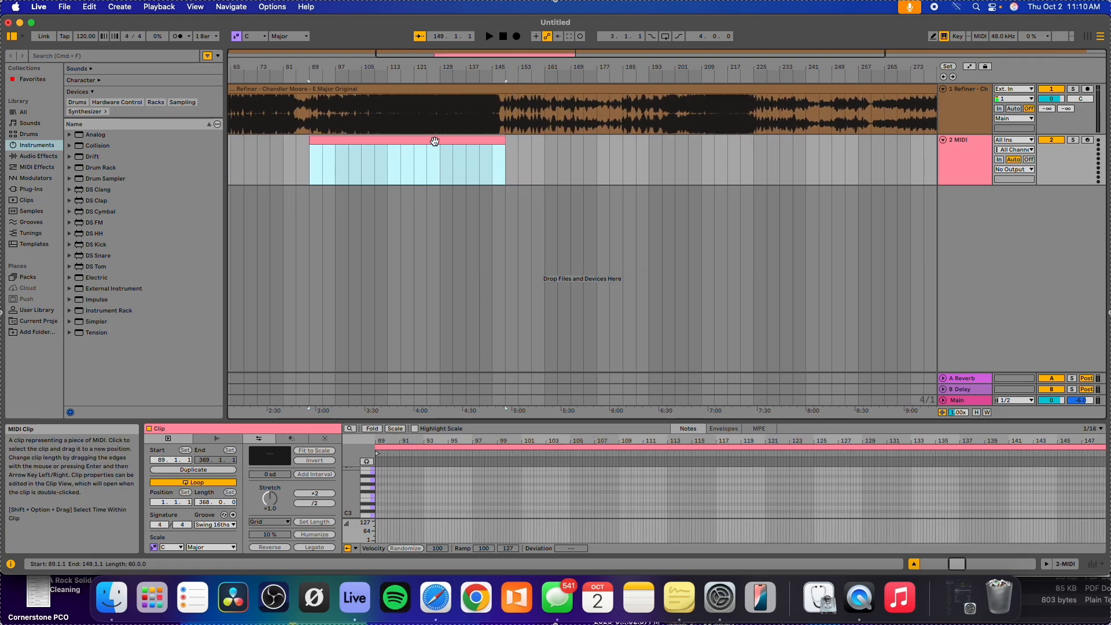
- Select the shortened MIDI clip and open the audio export settings for its range
click(578, 168)
click(466, 139)
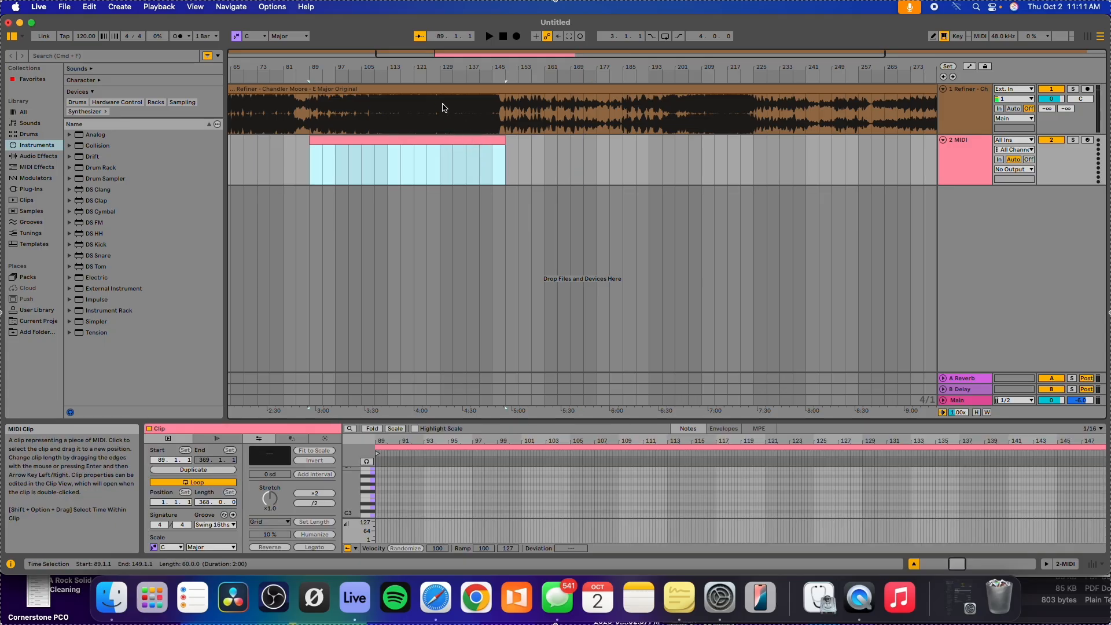
click(443, 127)
click(441, 139)
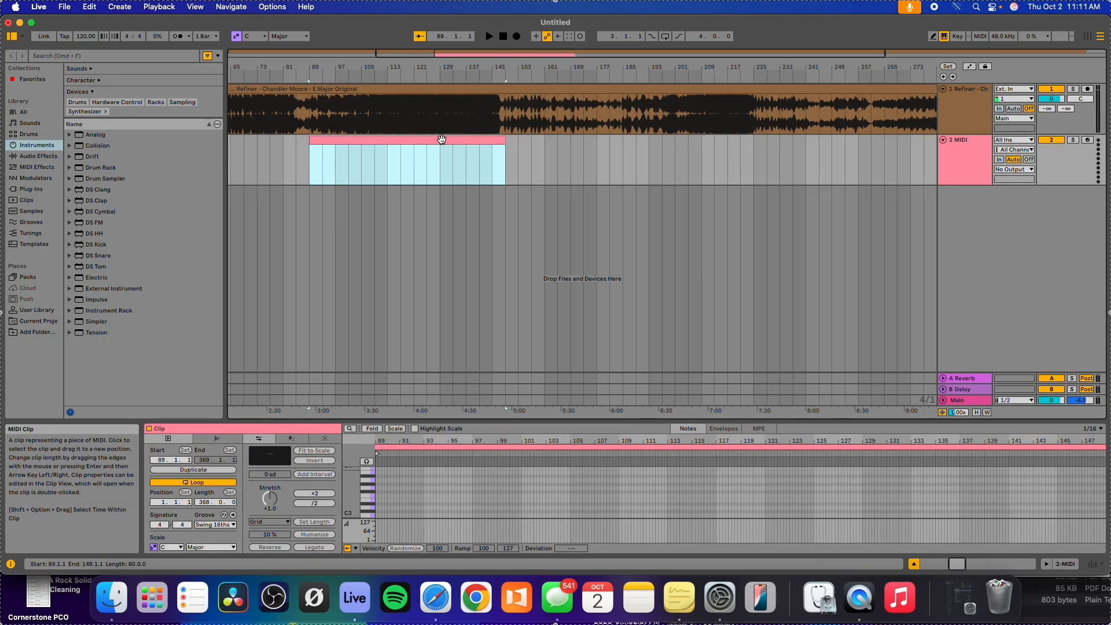
key(super+shift+r)
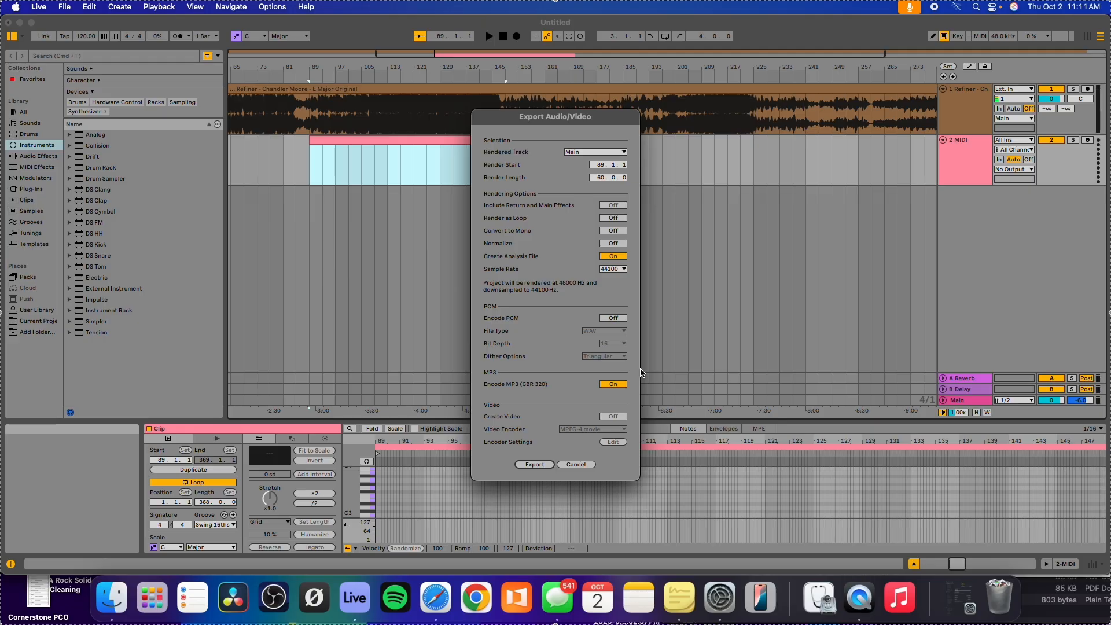
- Try enabling PCM encoding, review its file types, turn it off again and cancel the export
click(622, 318)
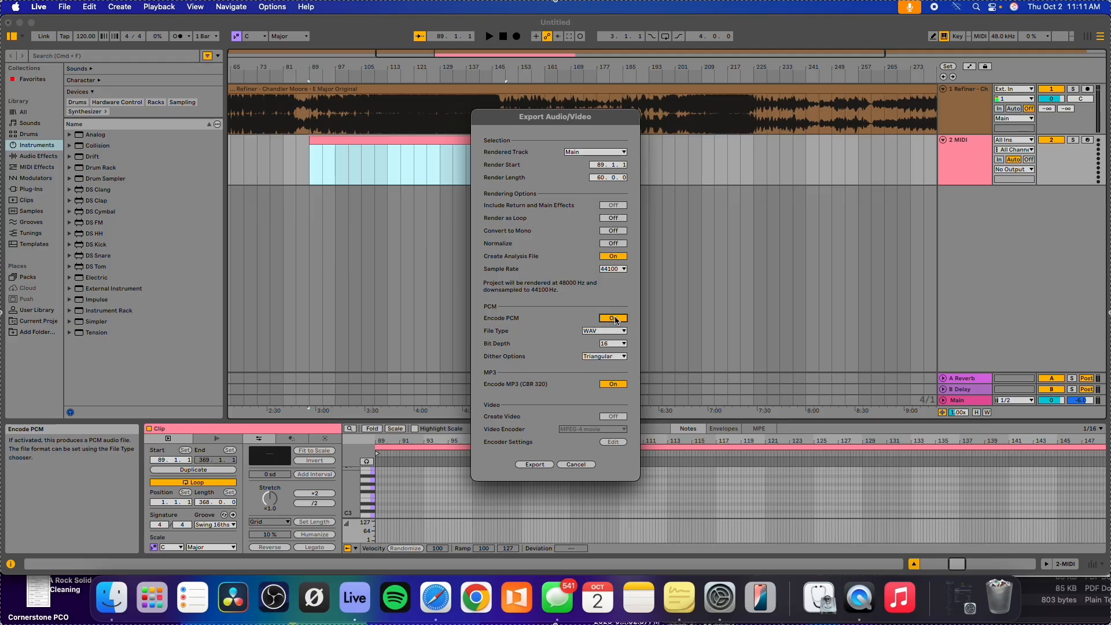
click(610, 330)
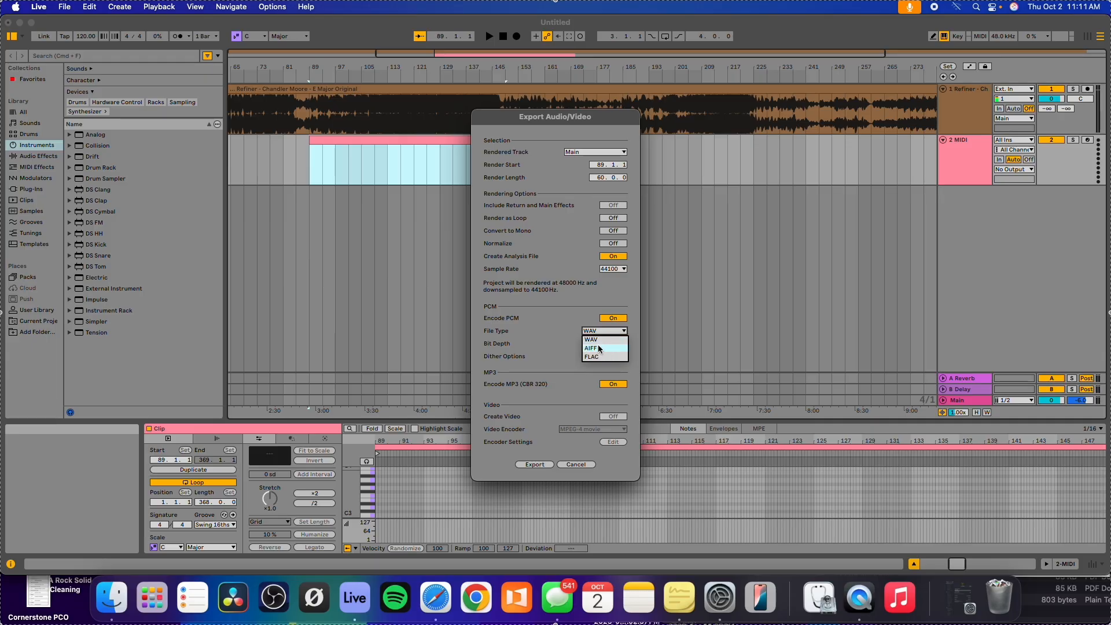
click(575, 318)
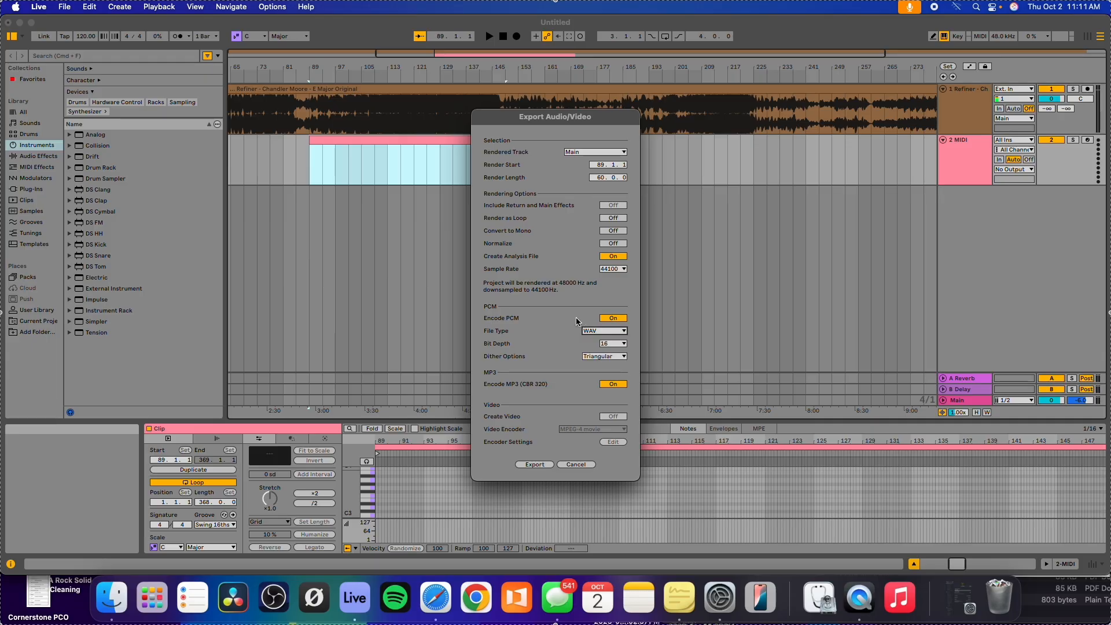
click(617, 322)
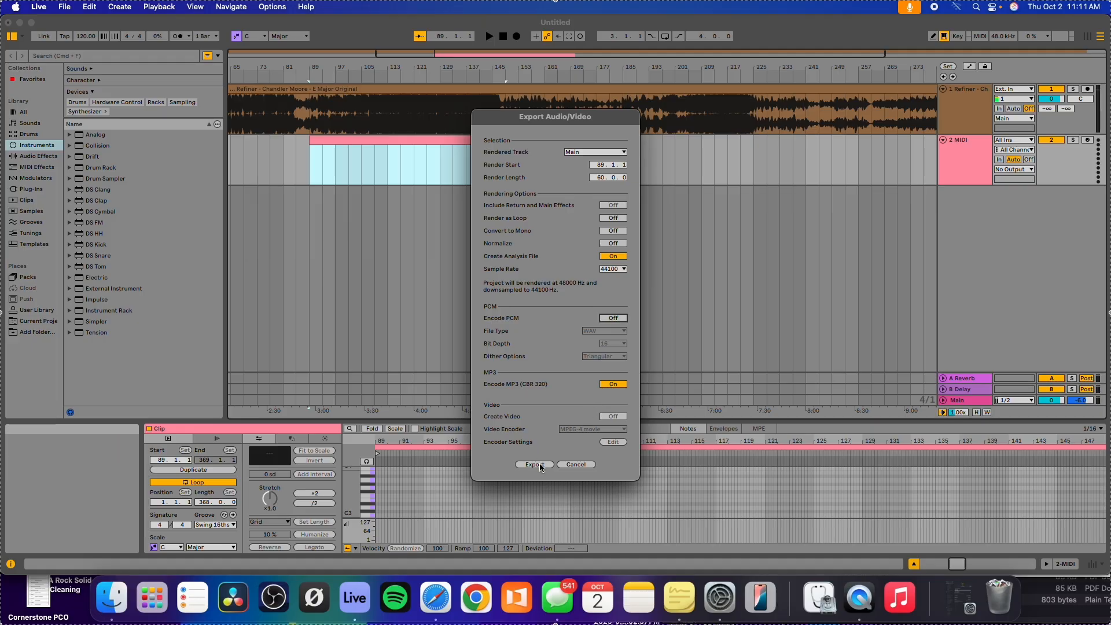
drag(556, 121, 760, 260)
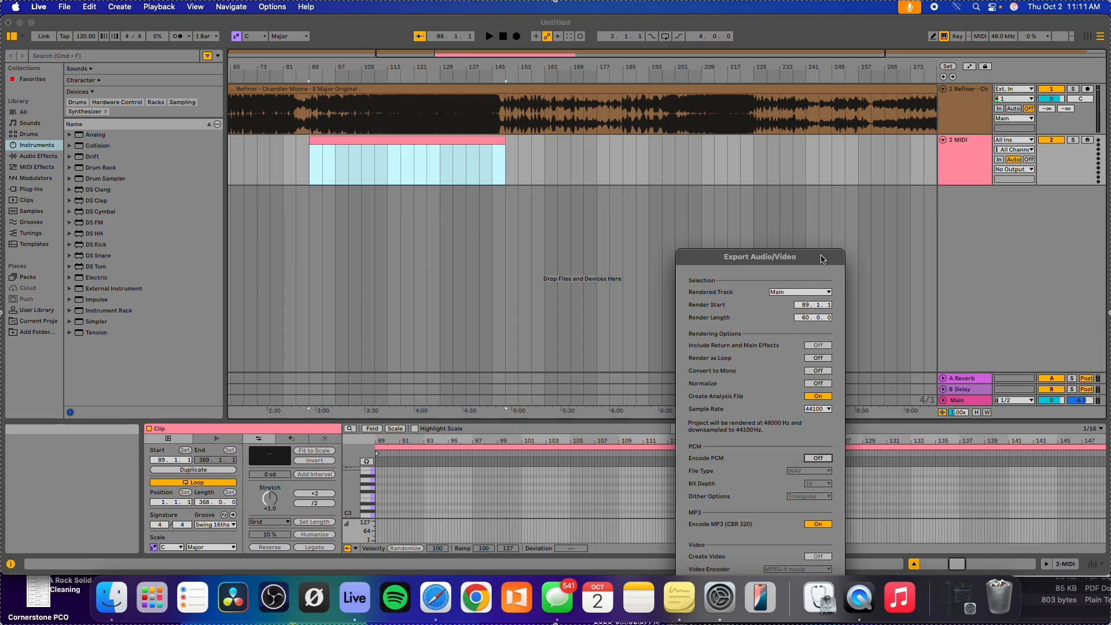
drag(805, 253, 820, 140)
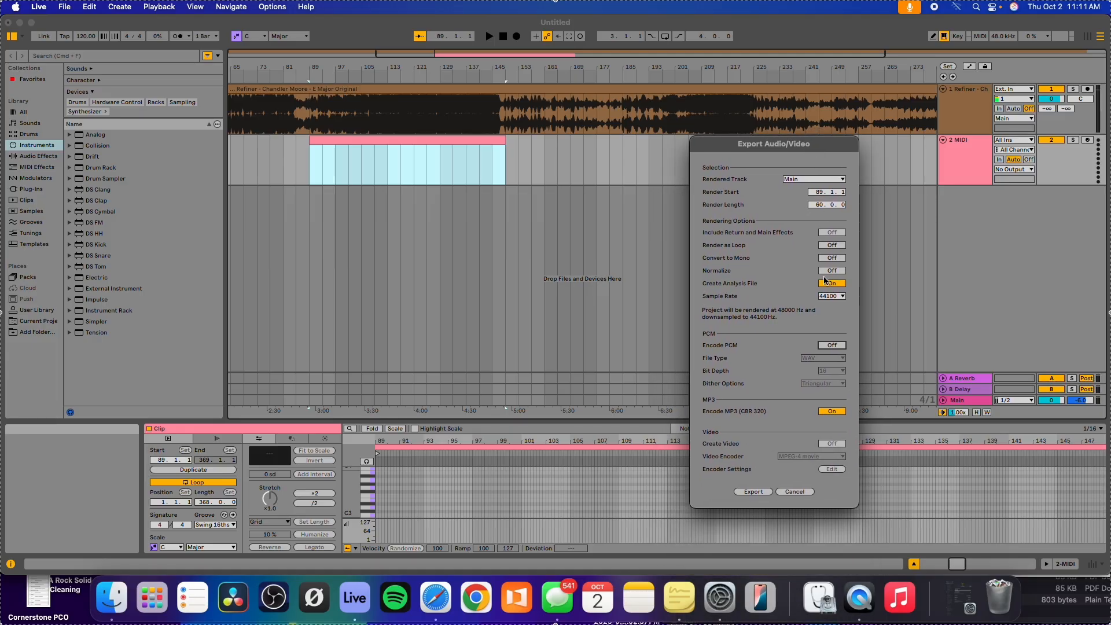
click(794, 491)
- Select bars 85 to 149 of the Refiner clip, check the export range for that selection, and cancel the export
click(778, 168)
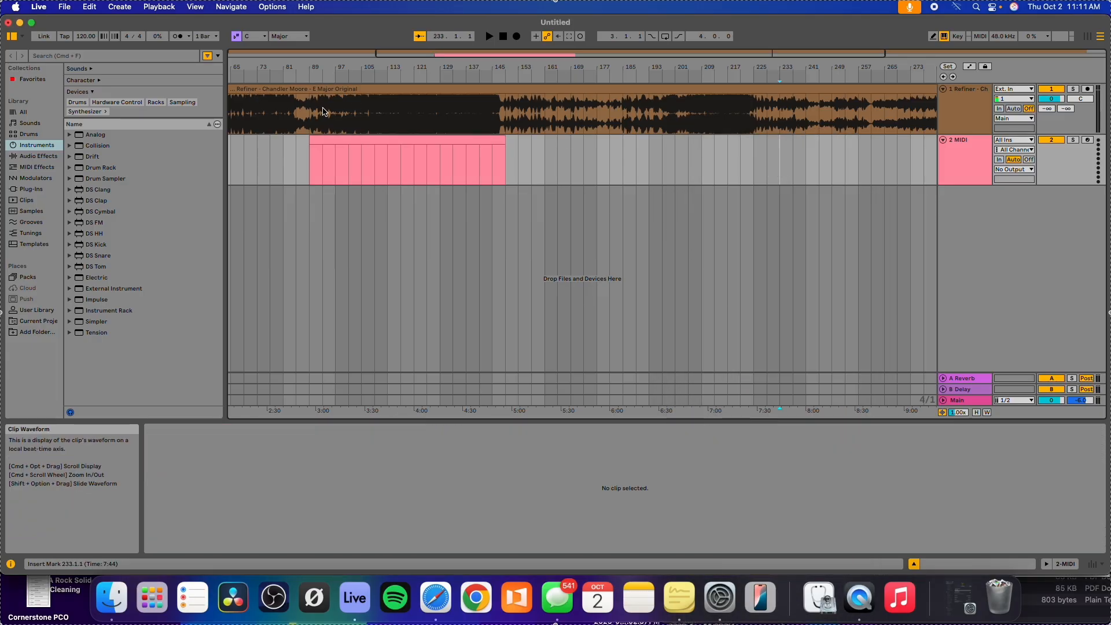
drag(297, 112, 503, 114)
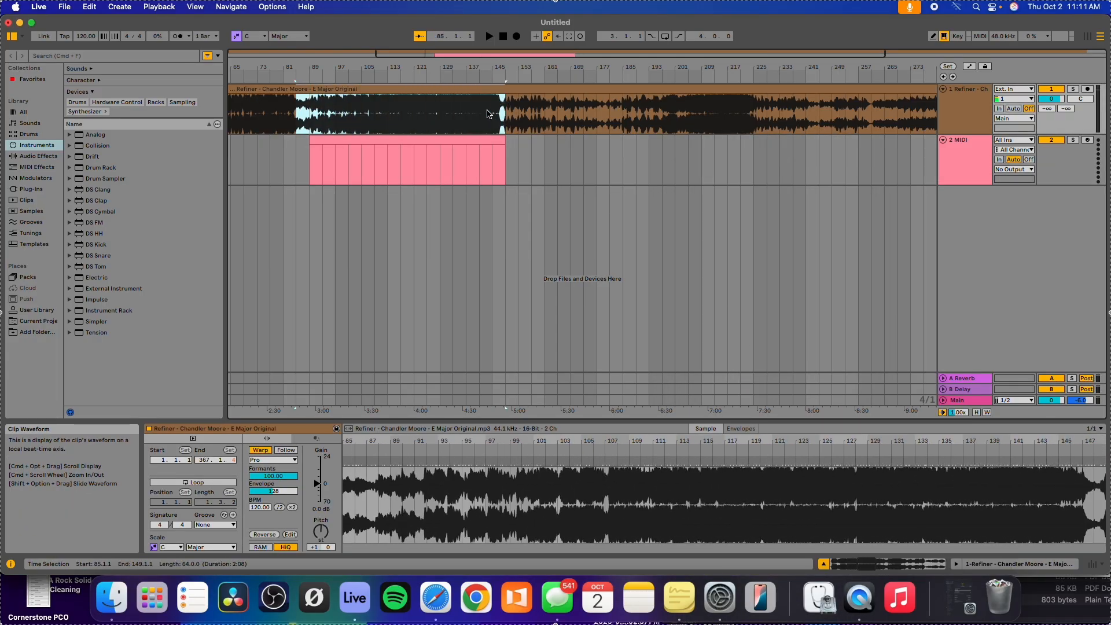
key(super+shift+r)
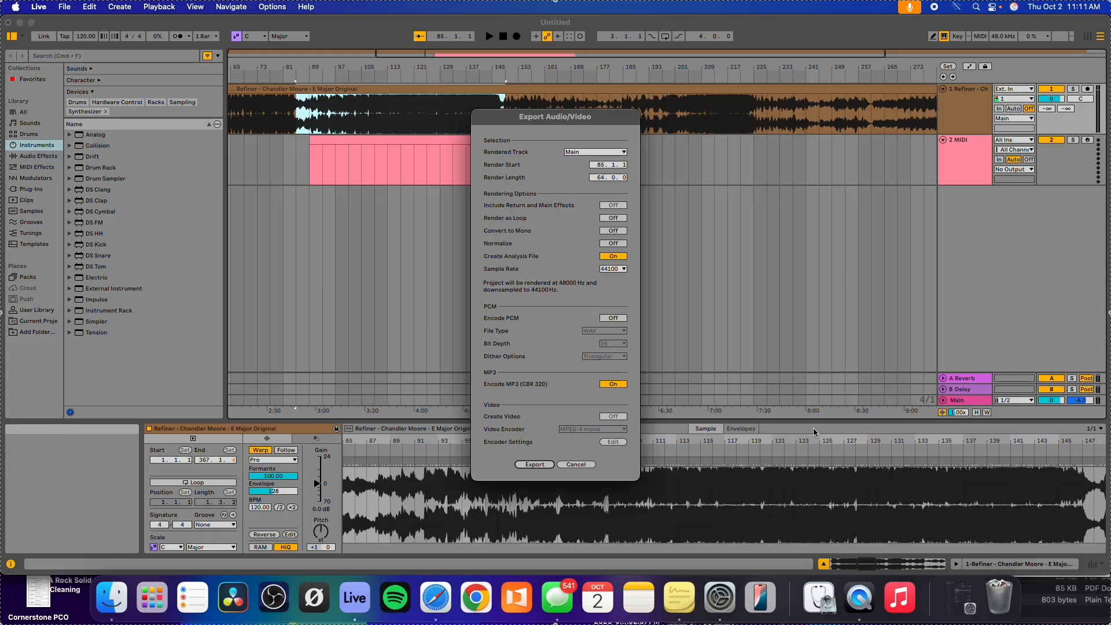
key(Escape)
- Move the MIDI clip to start at bar 177, check the export range it gives, and cancel the export
click(439, 142)
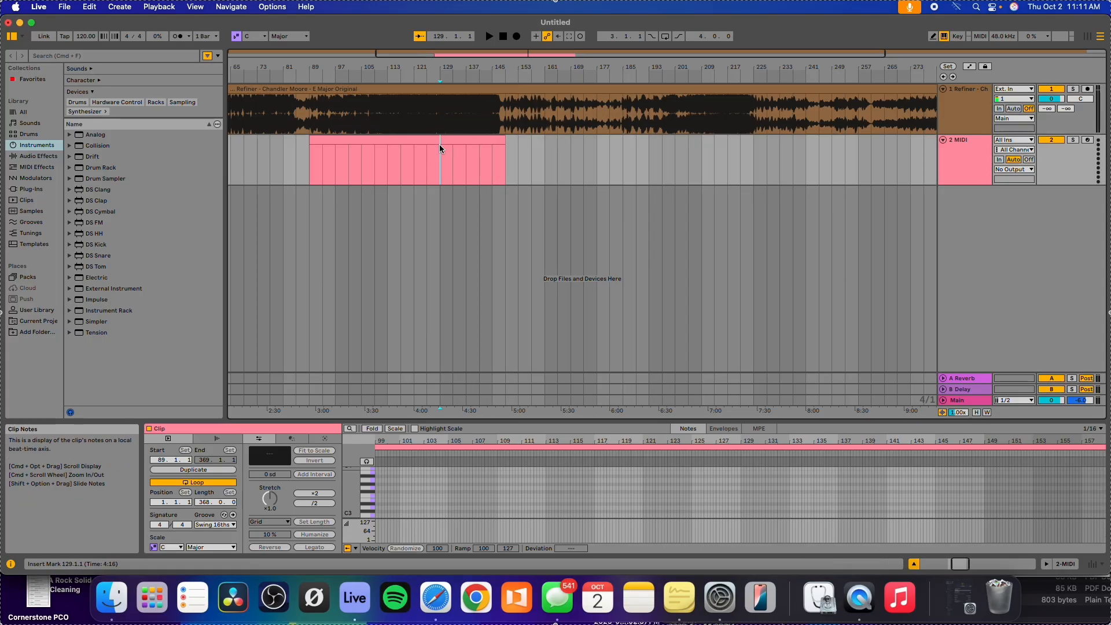
drag(456, 141, 747, 149)
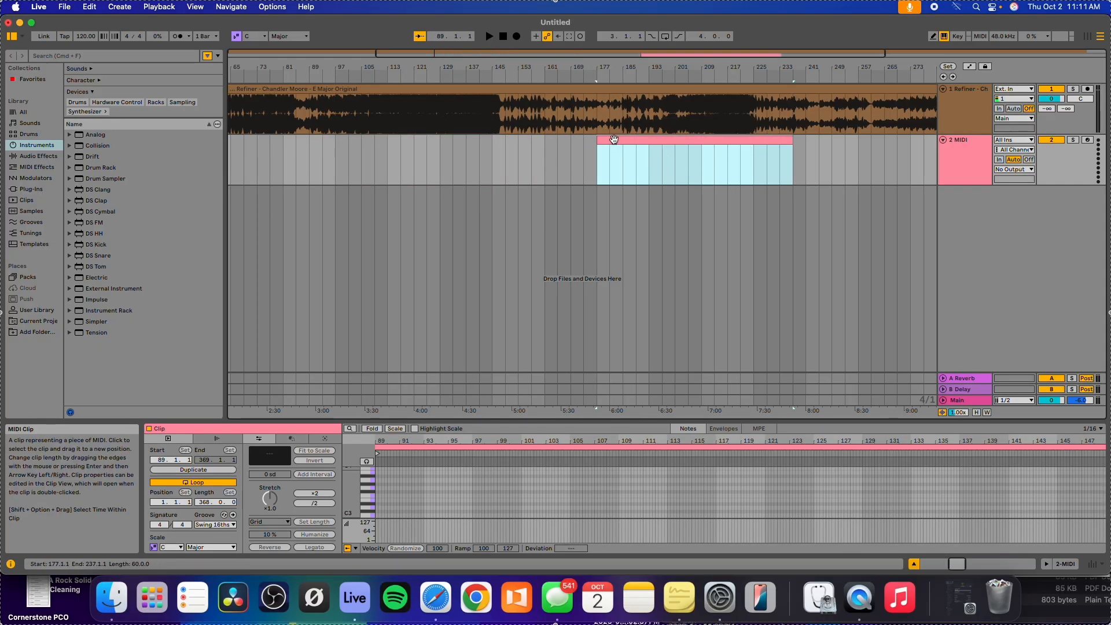
key(super+shift+r)
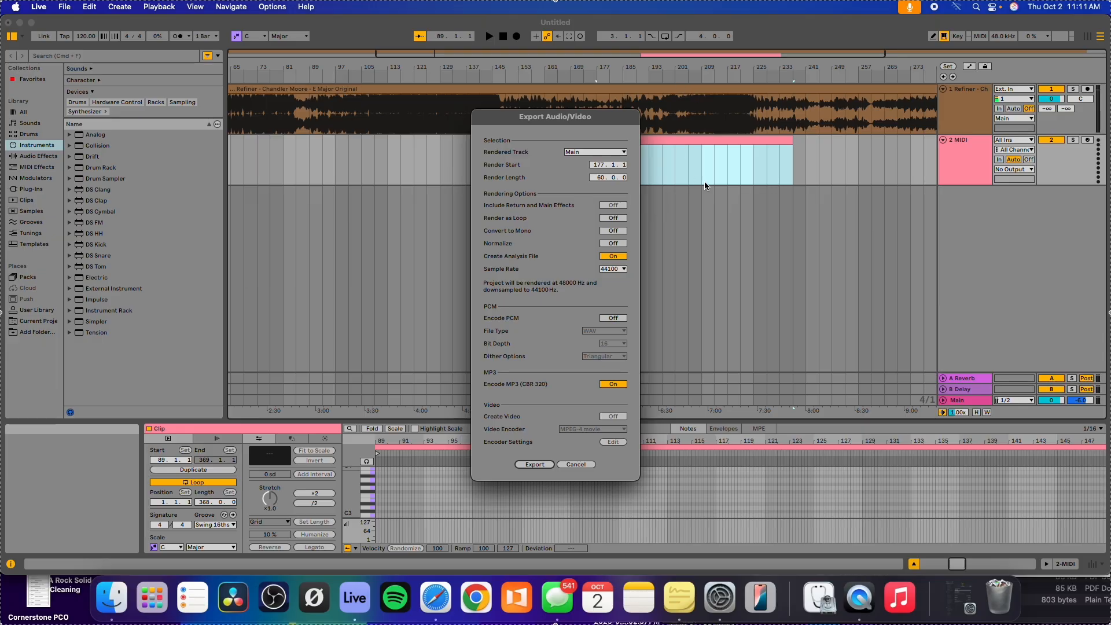
click(579, 463)
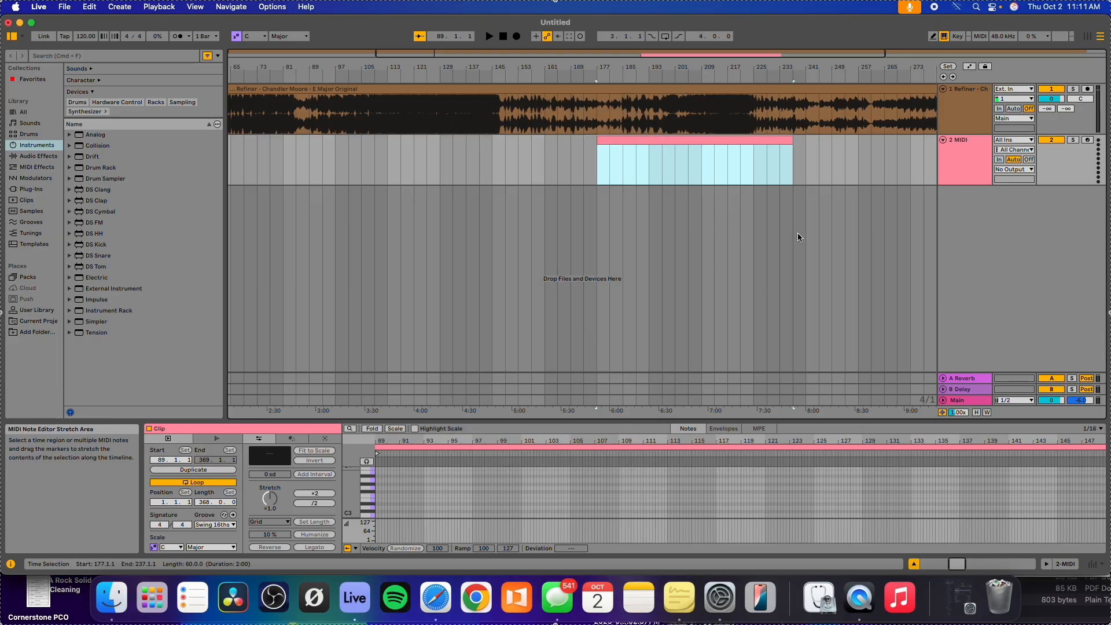
- Extend the MIDI clip at both ends to span bars 1 to 369, covering the whole song
scroll(636, 133, down, 5)
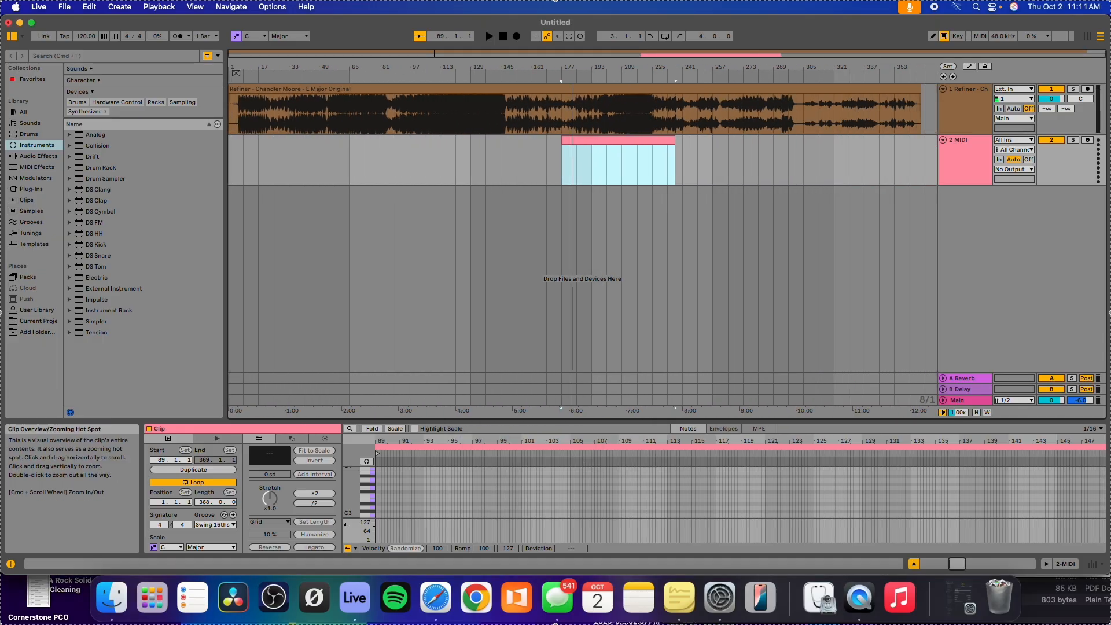
drag(674, 158, 119, 141)
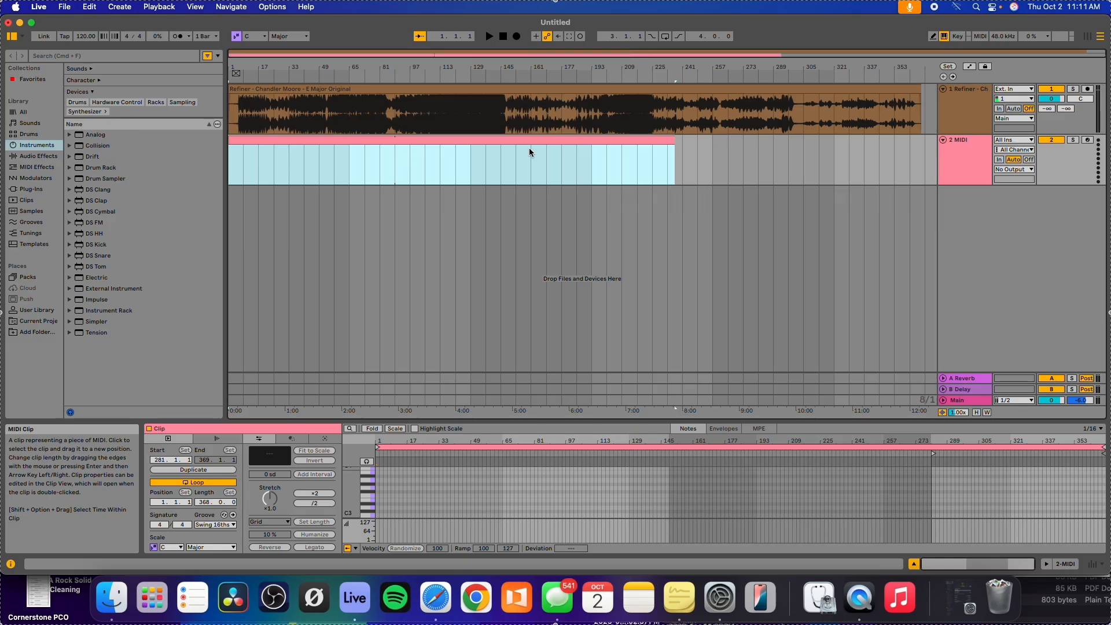
click(675, 140)
drag(674, 142, 923, 155)
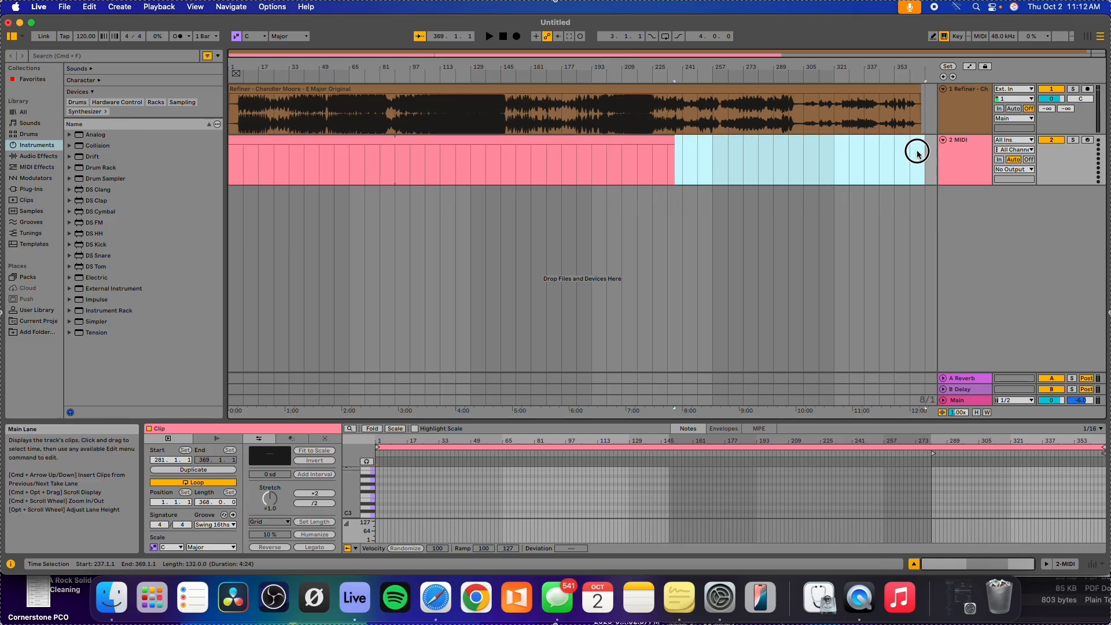
click(675, 140)
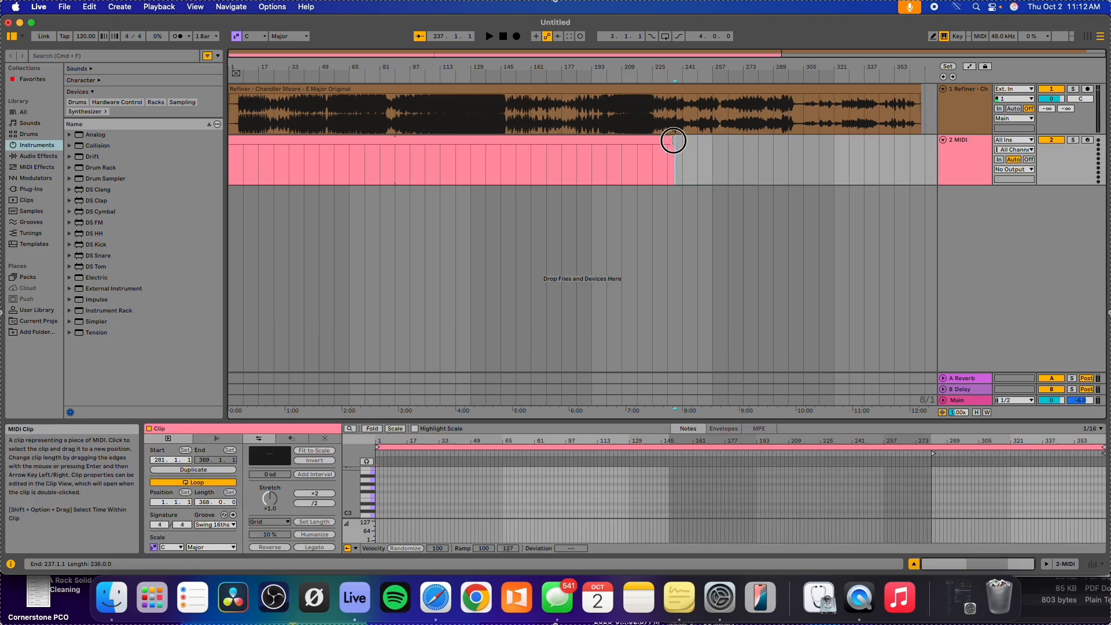
drag(672, 139, 890, 141)
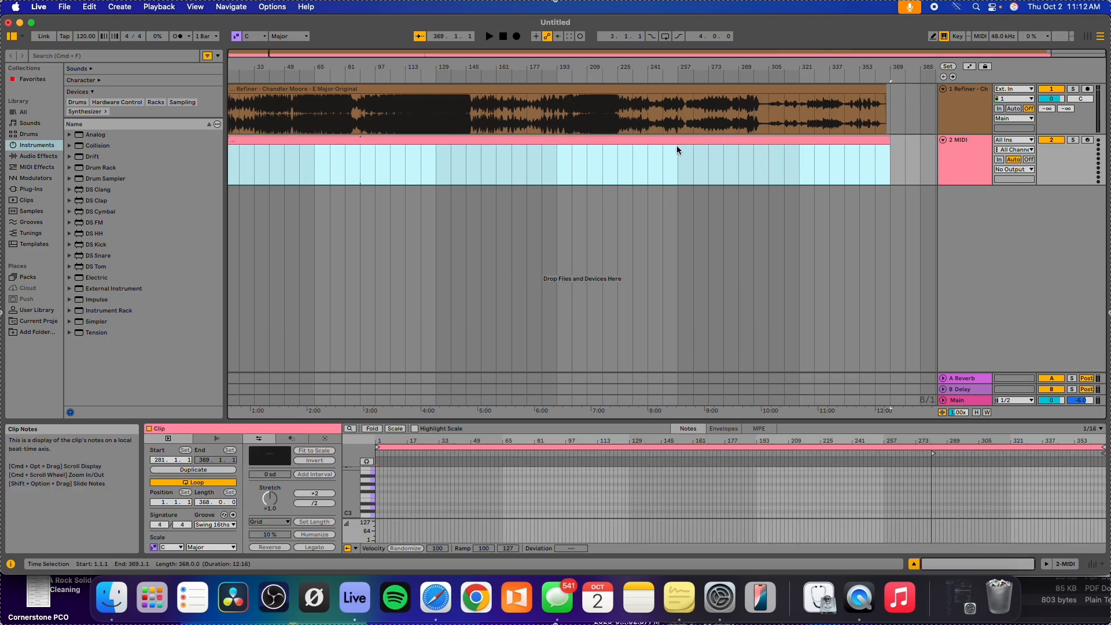
scroll(637, 156, left, 2)
- Select the full-length MIDI clip and open the audio export settings for its whole range
click(609, 168)
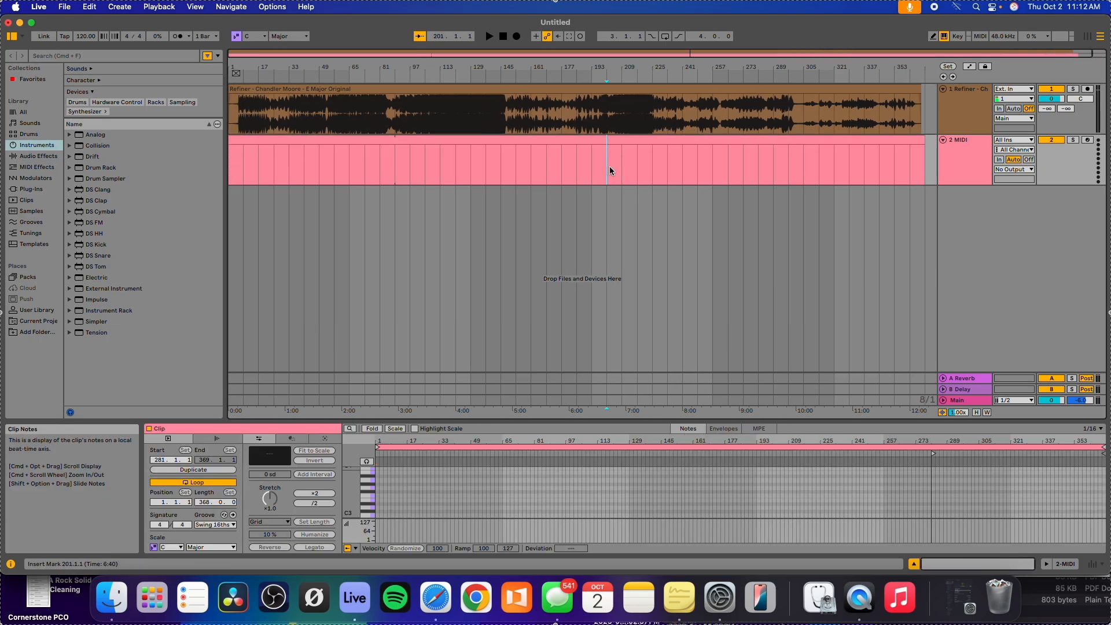
click(558, 140)
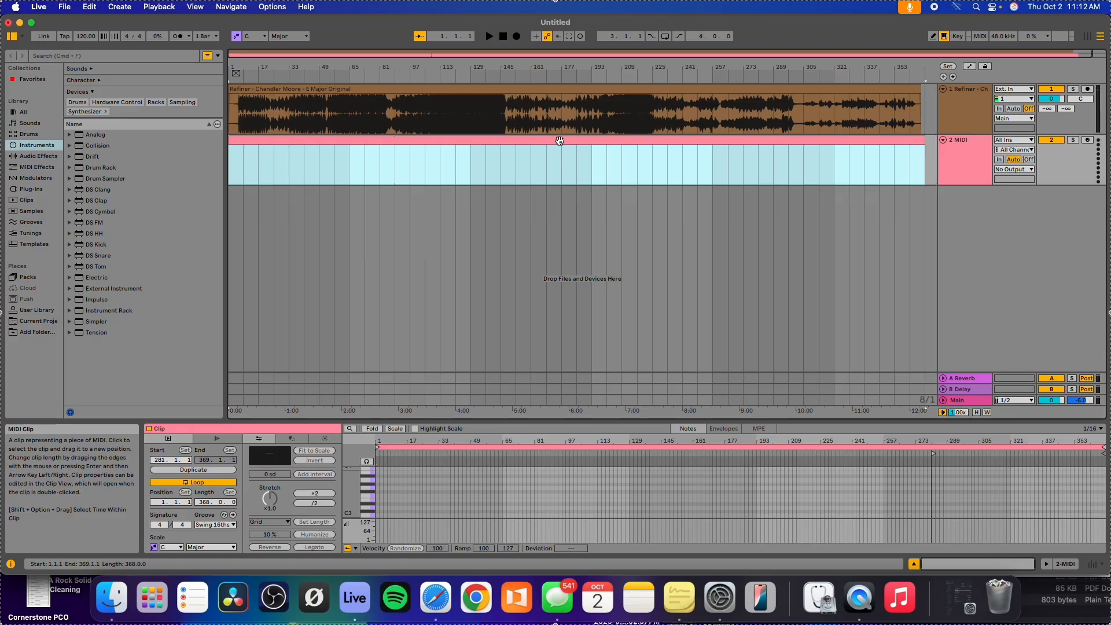
key(super+shift+r)
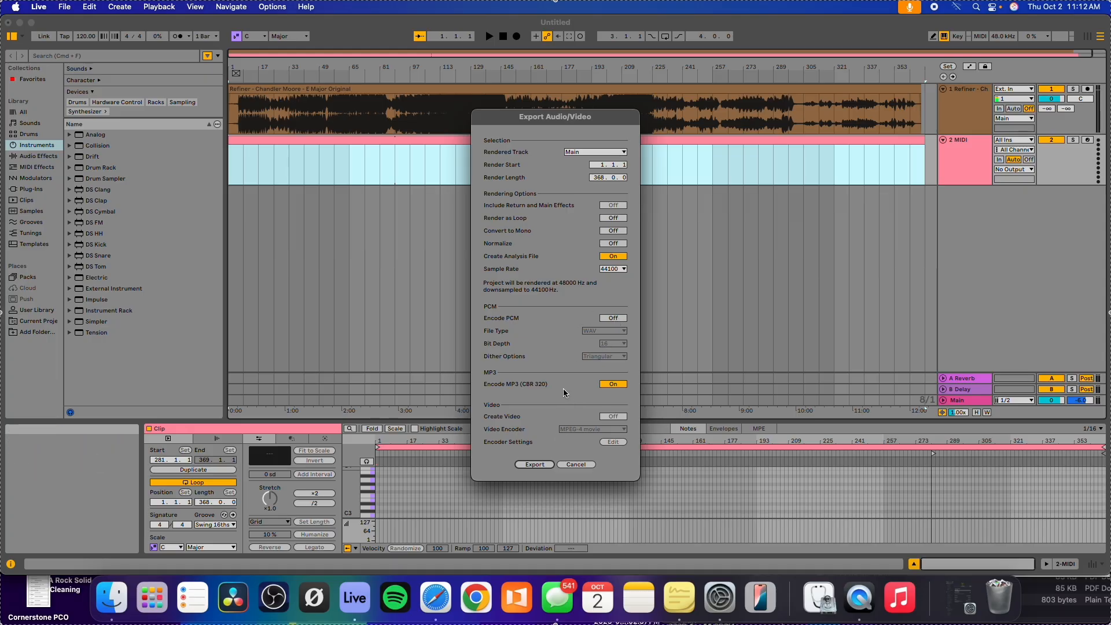
- Start exporting the full song and name the audio file "Refiner - F Major"
click(535, 465)
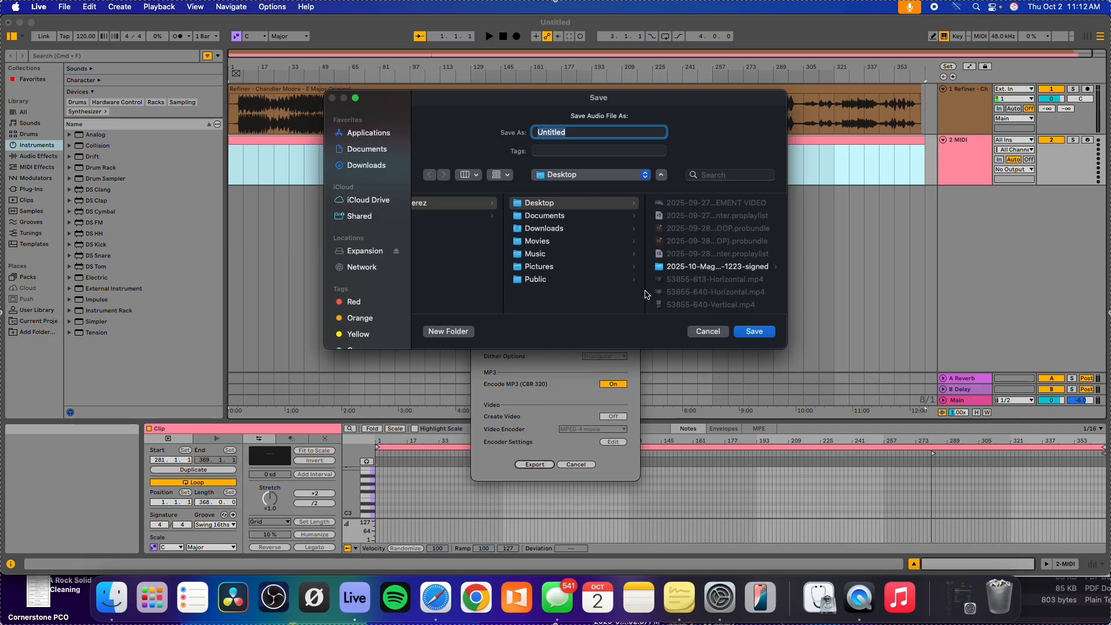
text(Re)
key(BackSpace)
- Save the export into the Refiner folder inside Song Library 10-02-25 and render it
scroll(759, 306, down, 10)
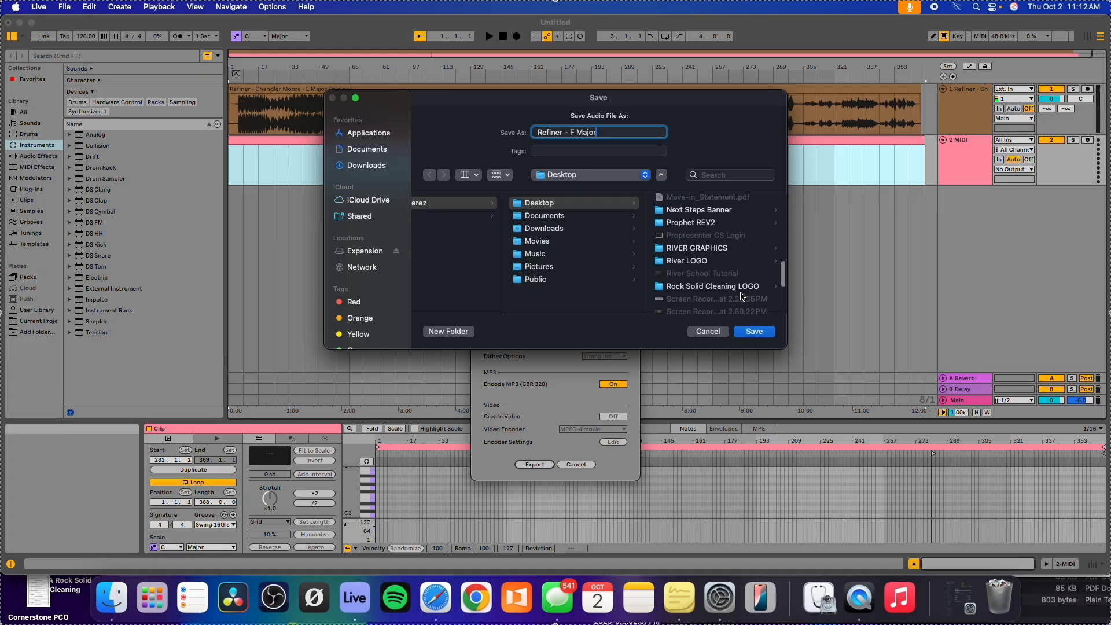
scroll(742, 296, down, 8)
click(706, 253)
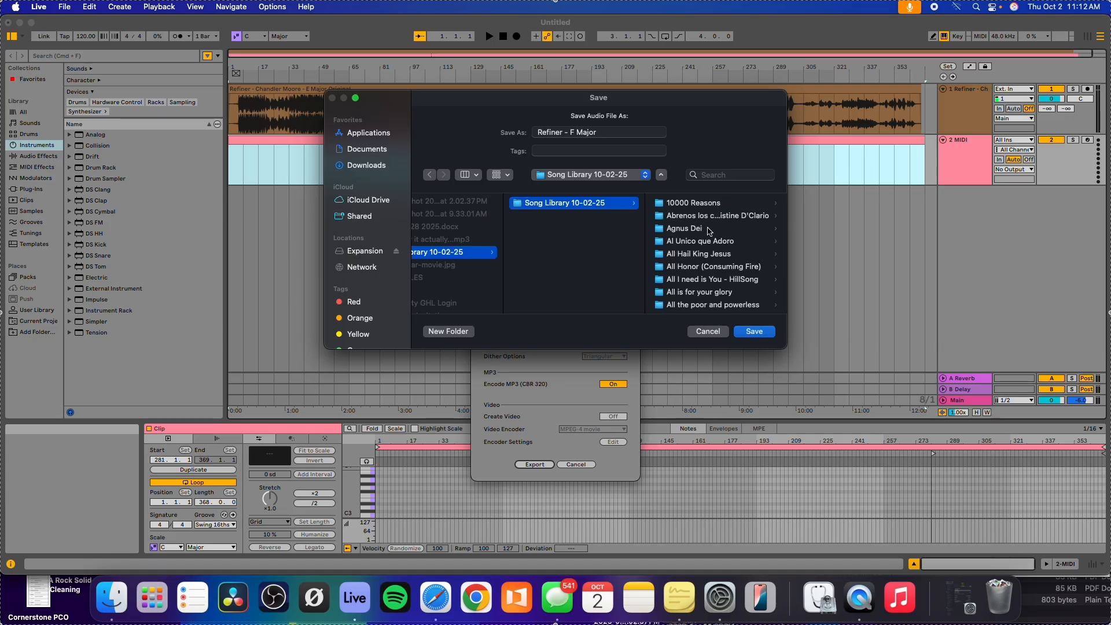
click(706, 241)
key(Left)
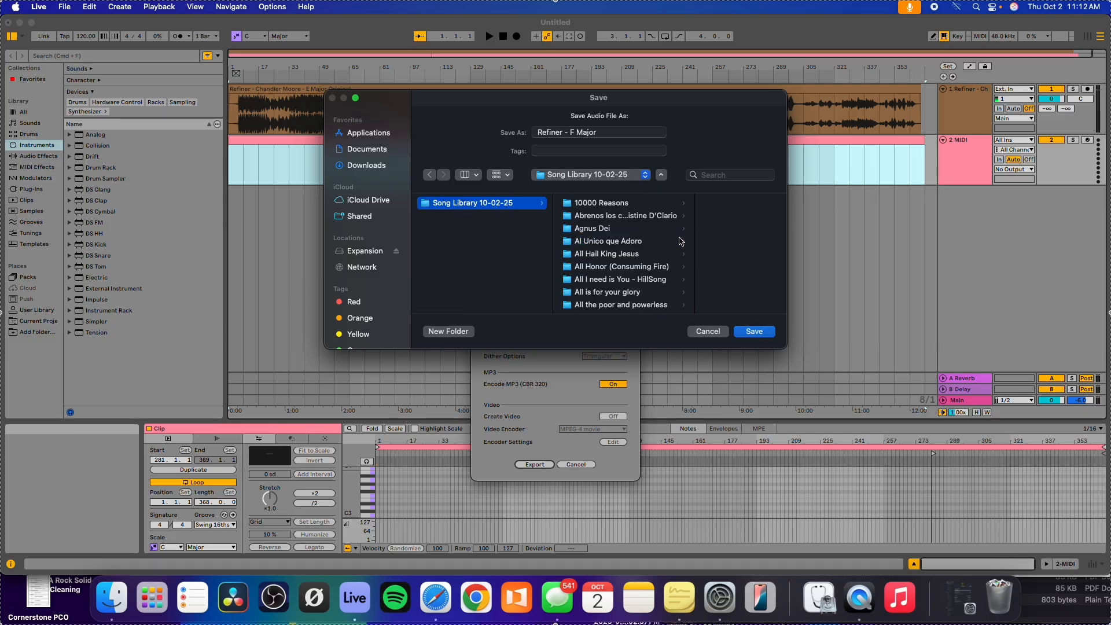
click(642, 228)
key(Left)
scroll(642, 241, down, 10)
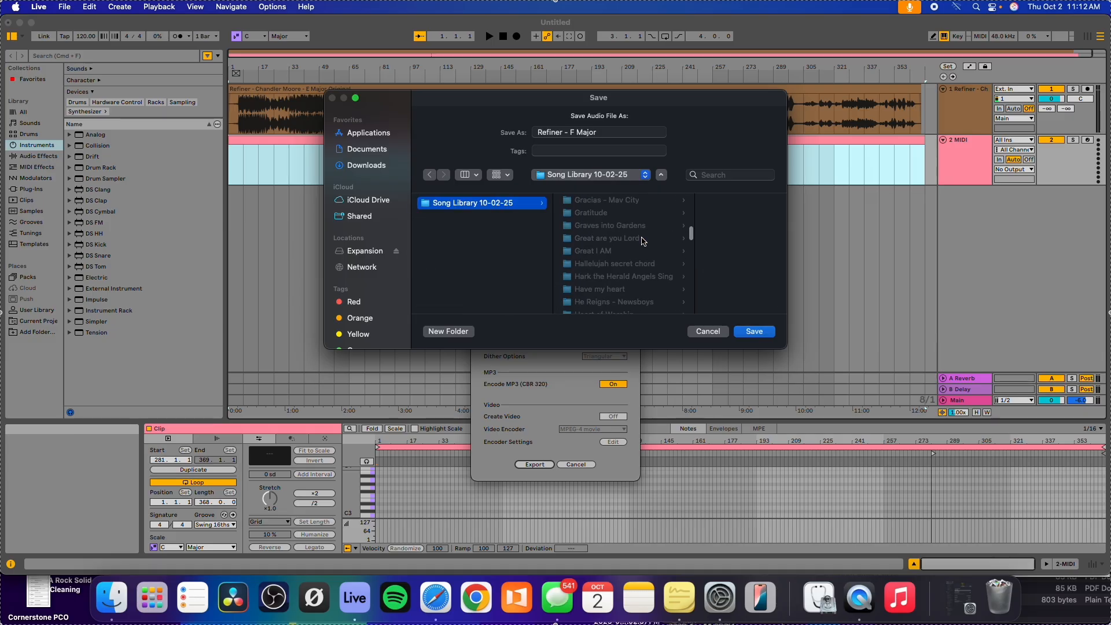
scroll(642, 243, down, 15)
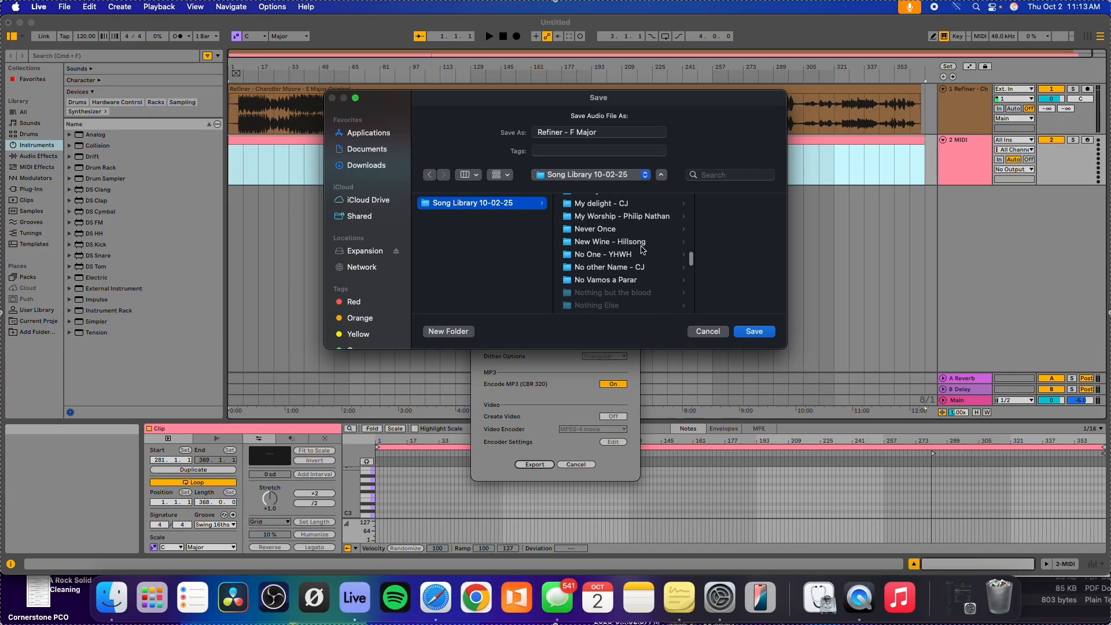
scroll(642, 249, down, 15)
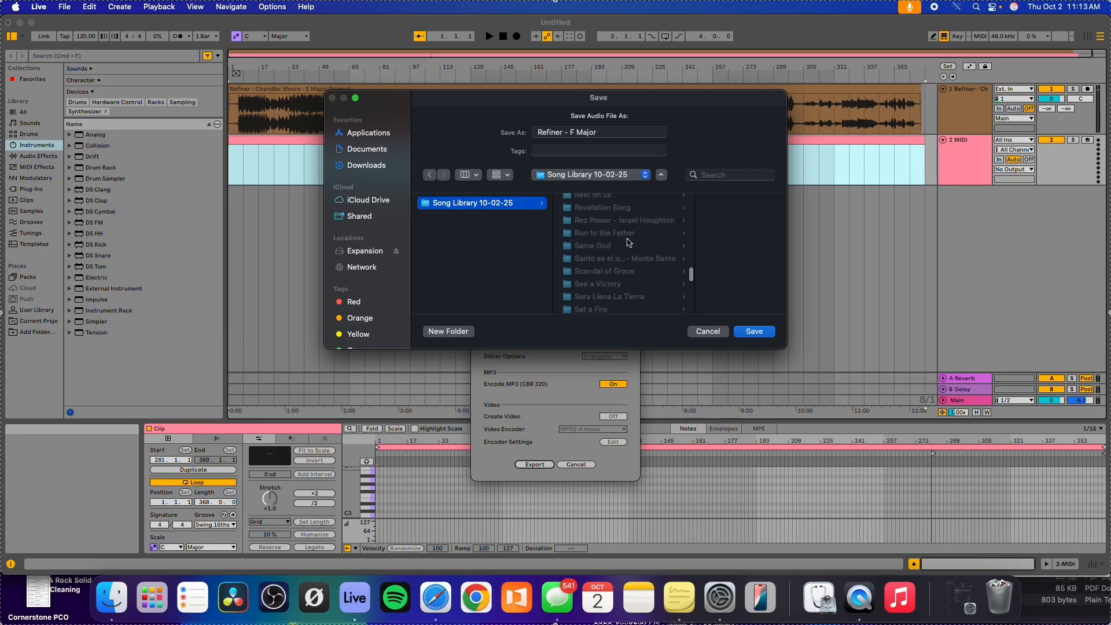
scroll(629, 241, up, 5)
click(591, 217)
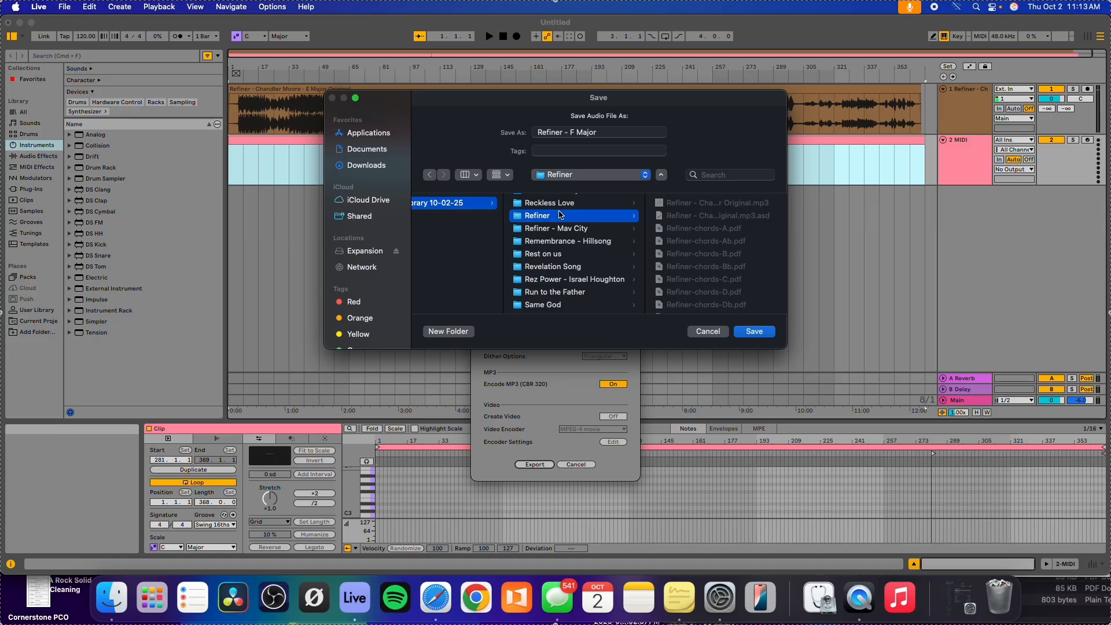
click(753, 332)
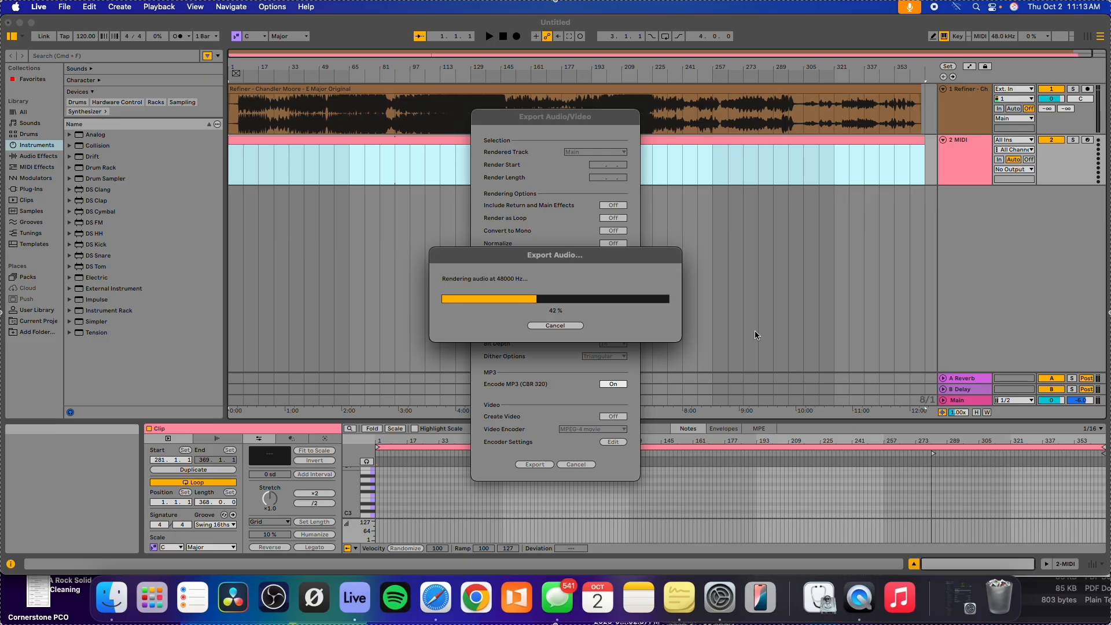
- Switch to the Refiner folder in Finder and check the exported F Major MP3 and its .asd analysis file
click(1047, 613)
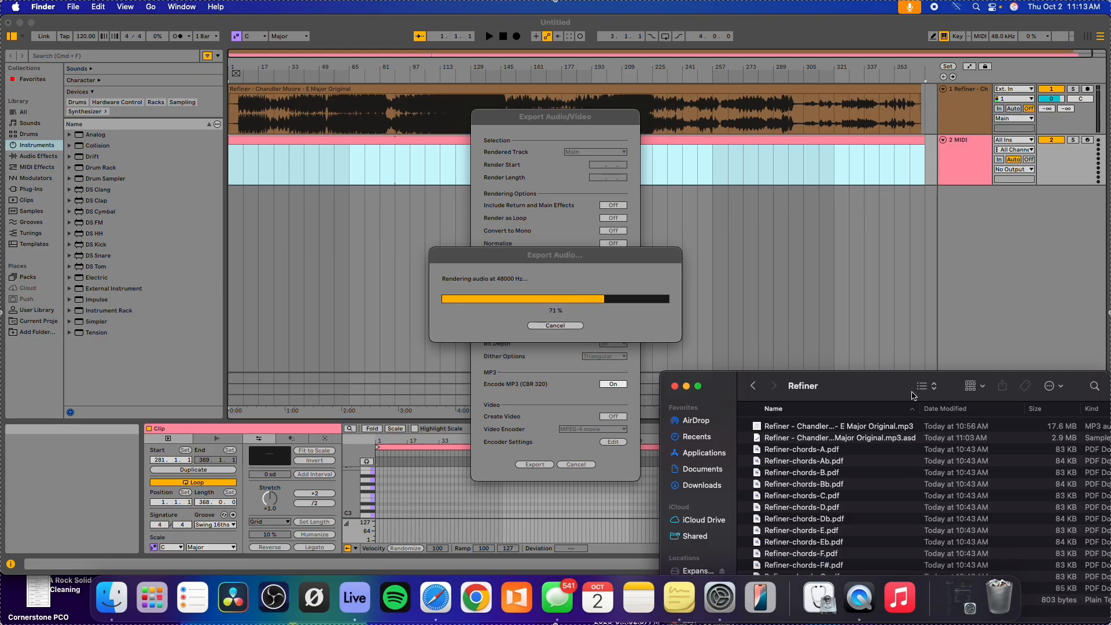
drag(903, 388, 904, 280)
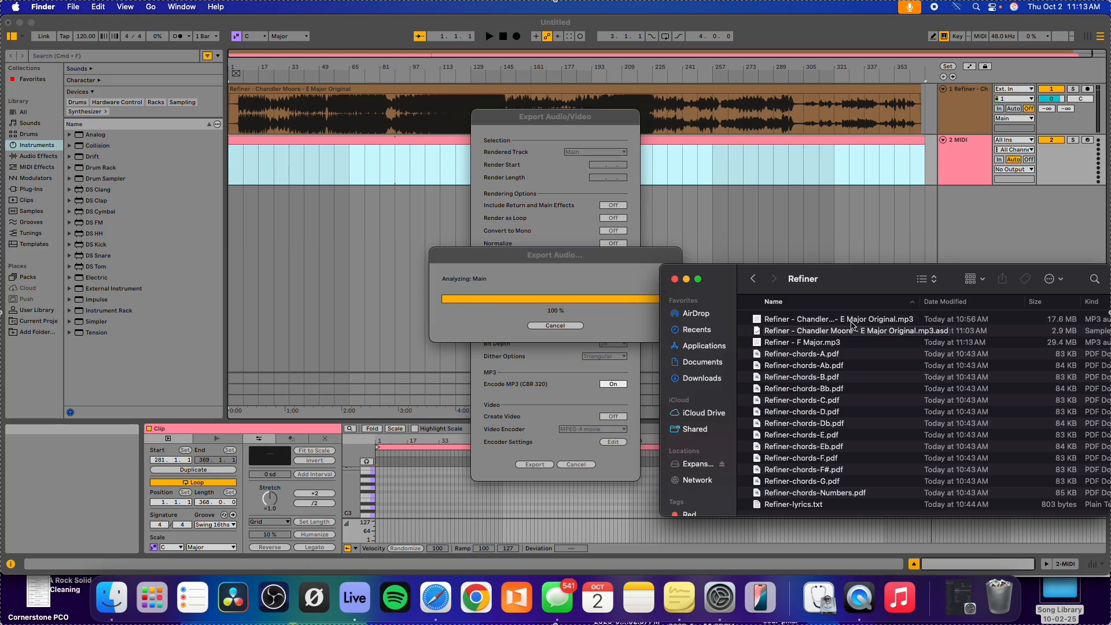
click(874, 333)
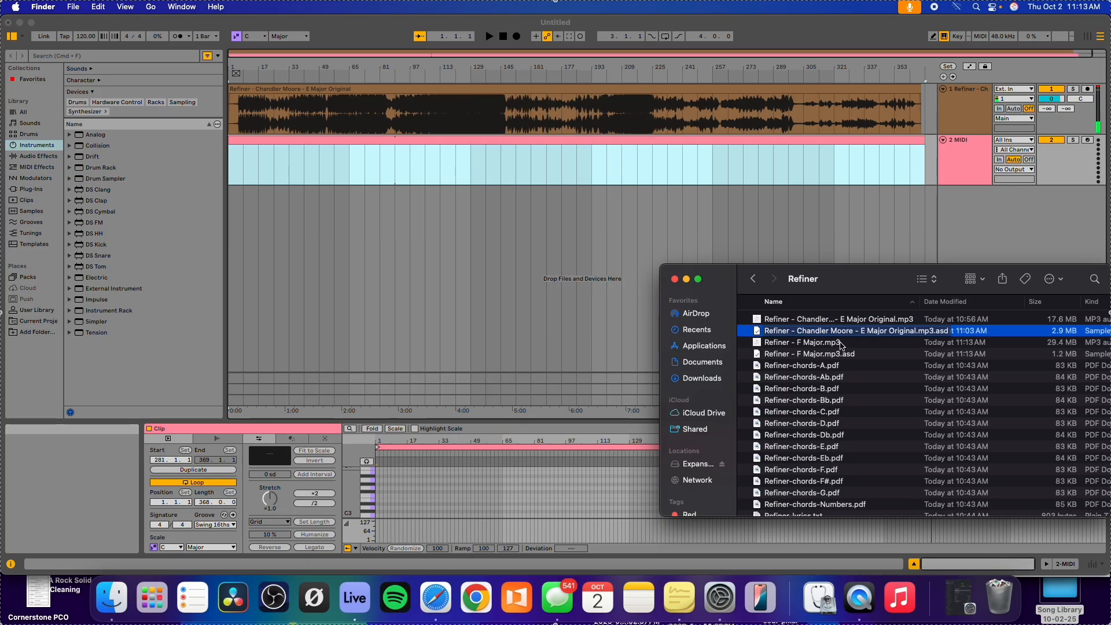
click(866, 344)
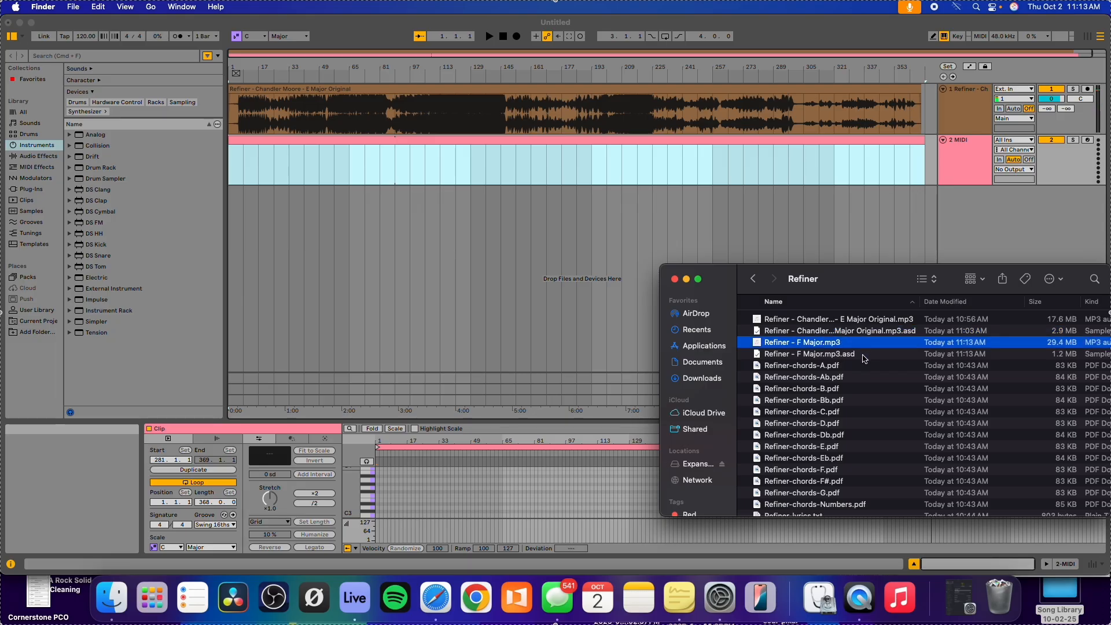
click(865, 355)
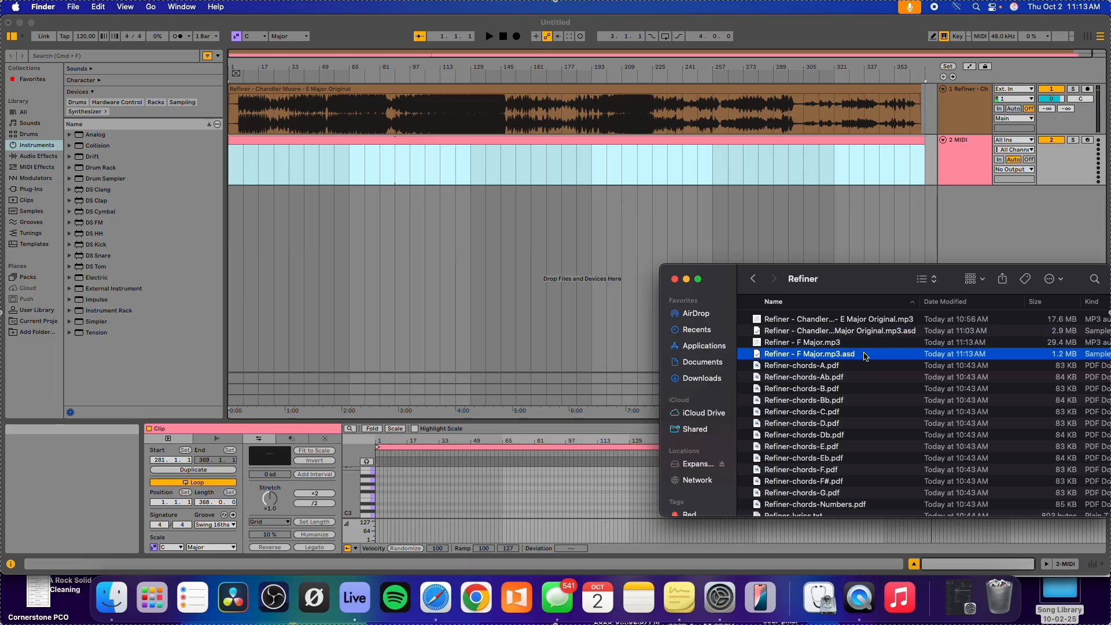
scroll(866, 355, down, 1)
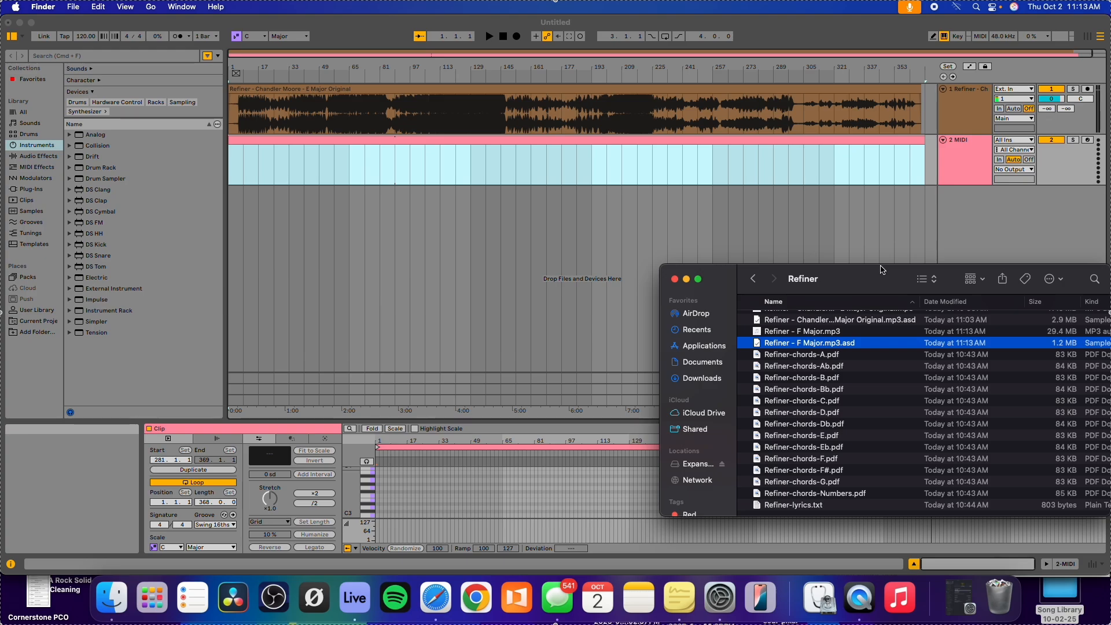
- Enlarge the Finder window and create a new folder named "MP3s" inside the Refiner folder
drag(881, 269, 880, 175)
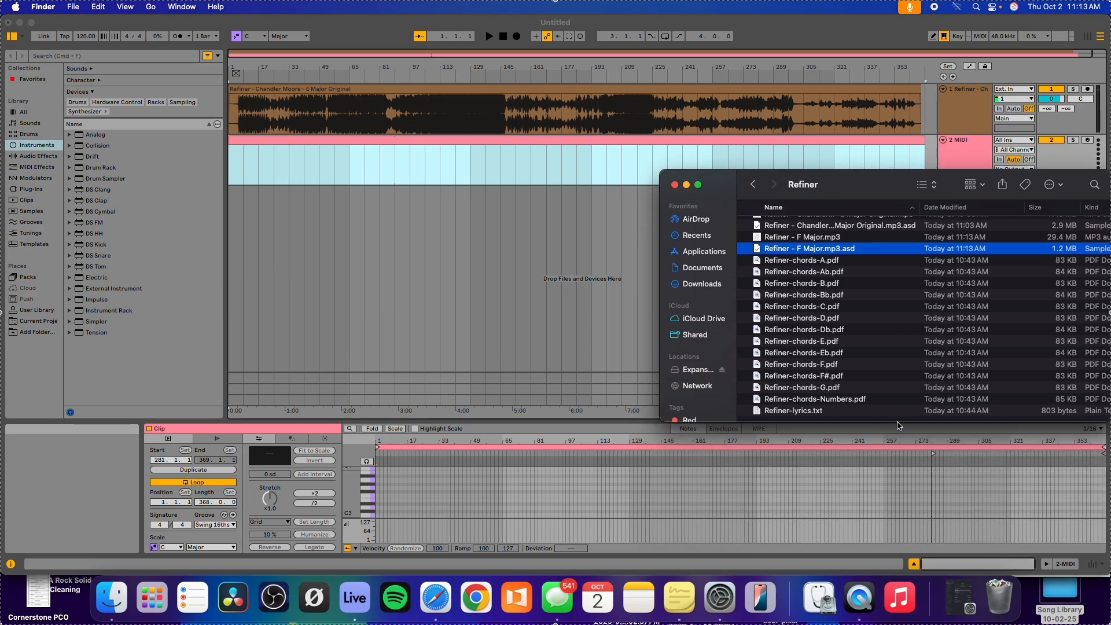
drag(898, 426, 903, 522)
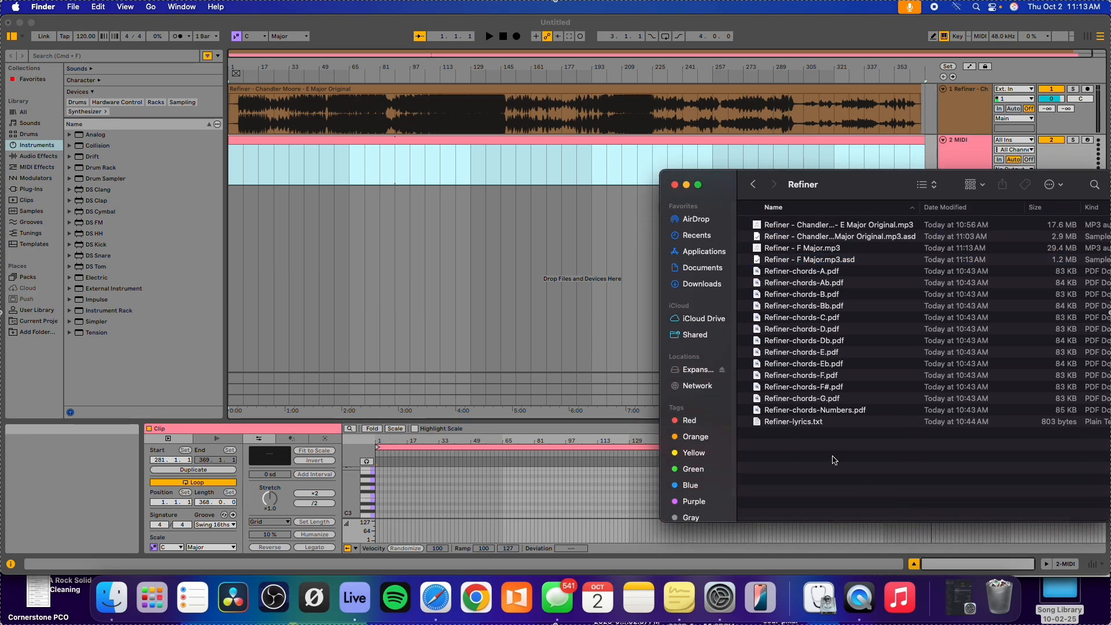
right_click(833, 460)
click(844, 461)
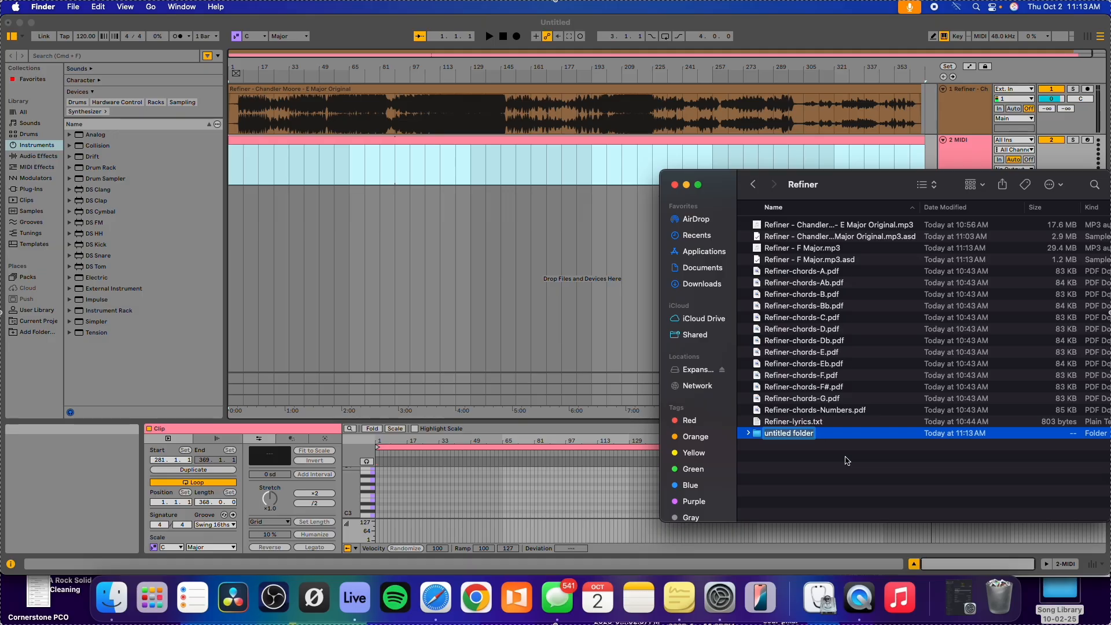
text(mp3)
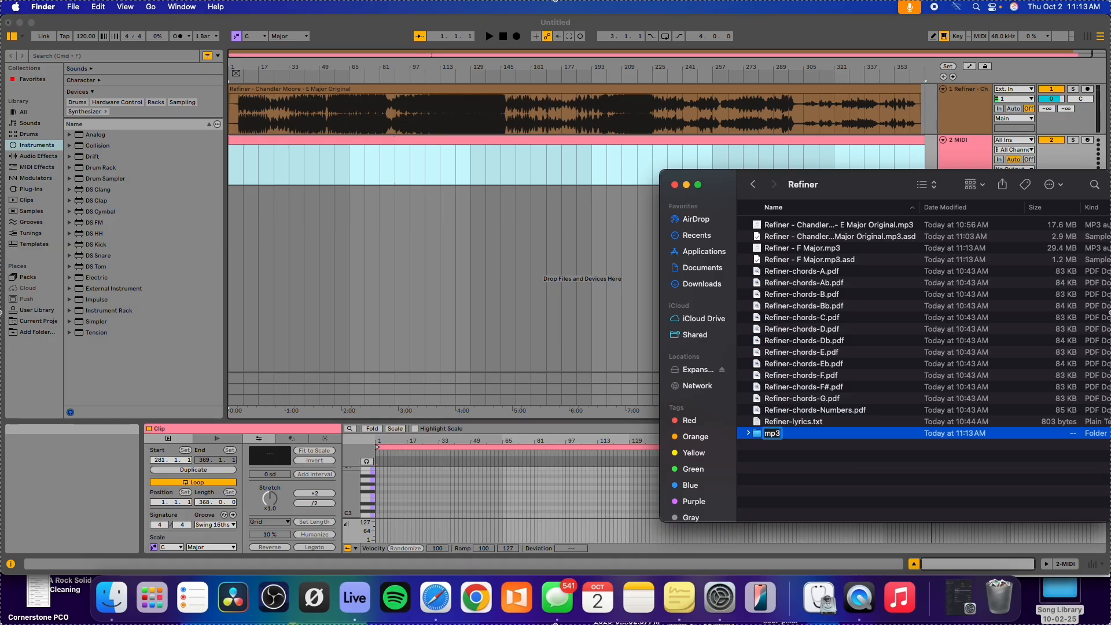
key(BackSpace)
key(BackSpace)
key(BackSpace)
text(MP3S)
key(BackSpace)
text(s)
key(Return)
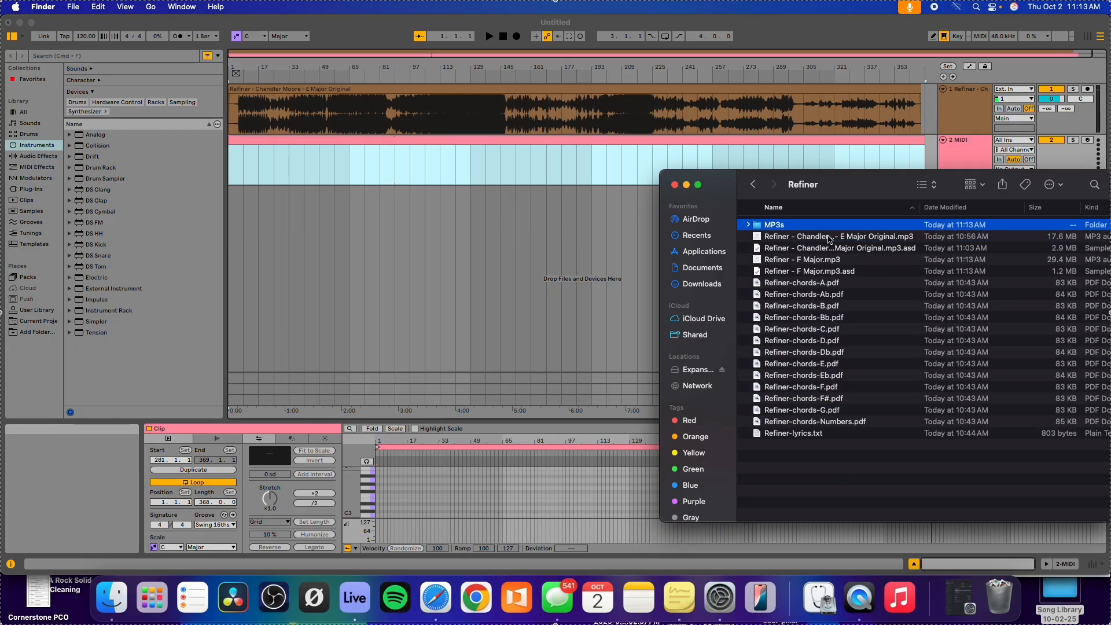
- Move the original and F Major MP3 files with their .asd files into the MP3s folder
click(825, 238)
shift+click(828, 271)
drag(827, 271, 773, 228)
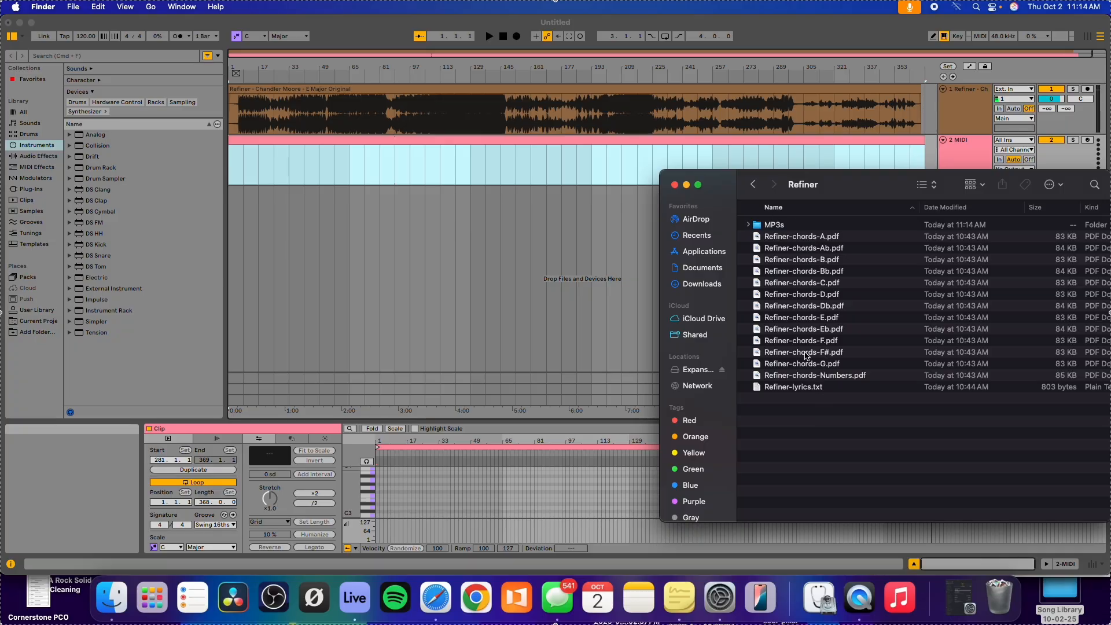
click(811, 390)
- Open the MP3s folder and preview Refiner - F Major.mp3 from a point further into the song
double_click(799, 226)
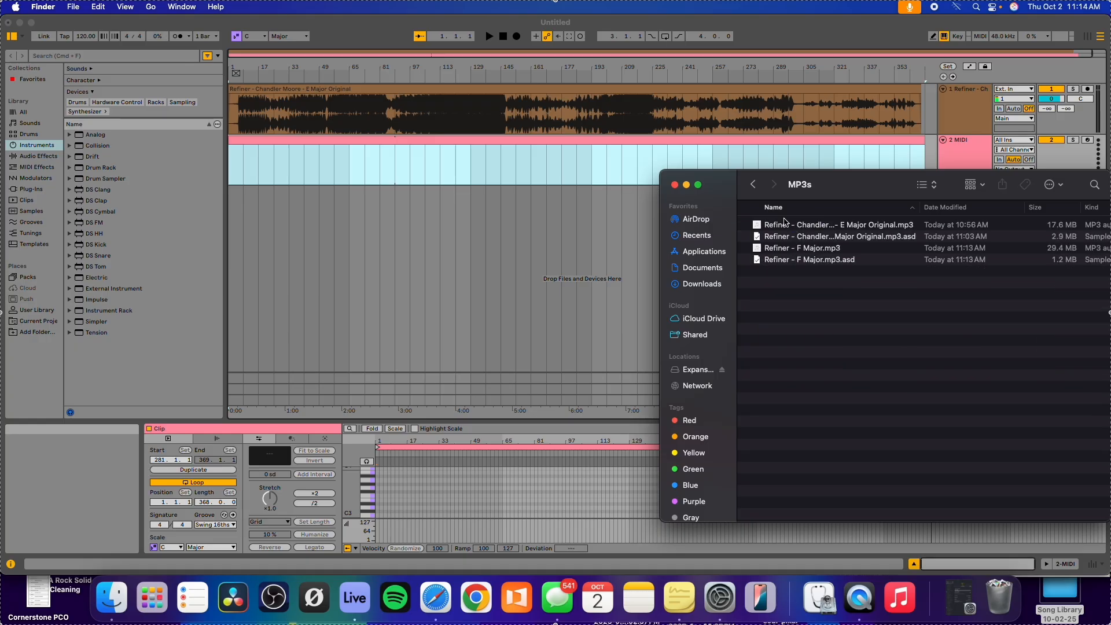
click(819, 249)
key(space)
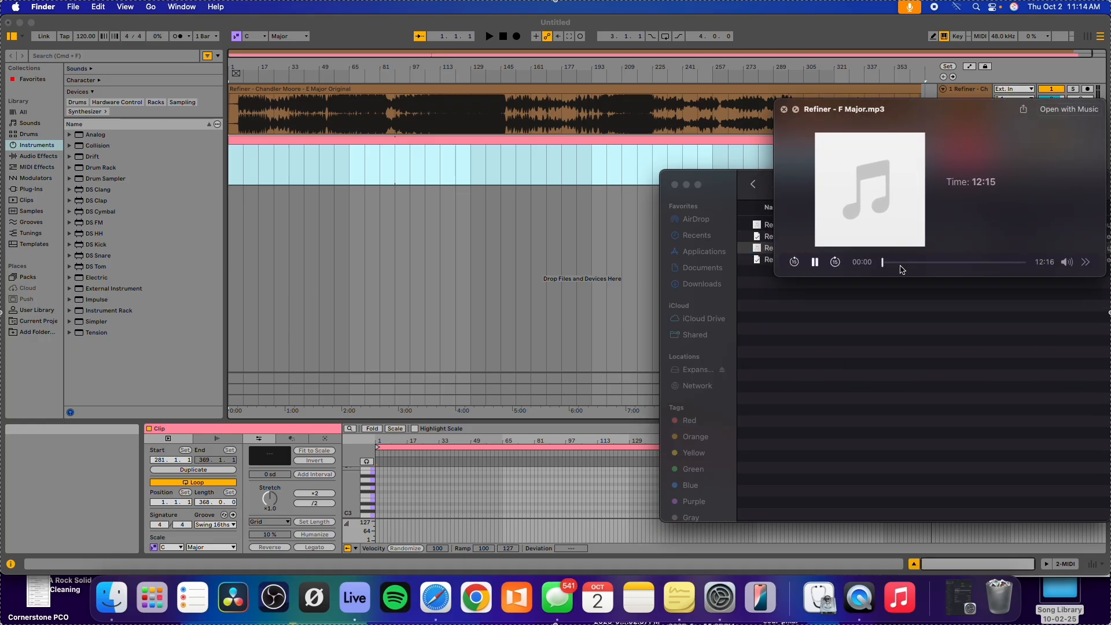
click(905, 263)
key(space)
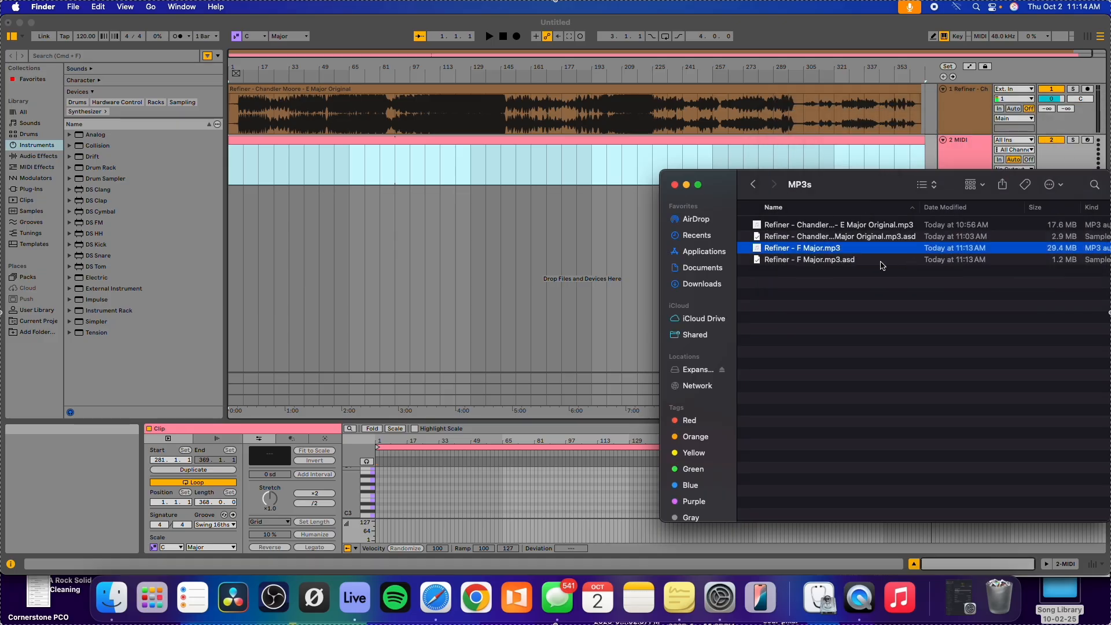
- Preview the E Major Original MP3 from around 02:37 to compare its key, and close the preview
click(839, 225)
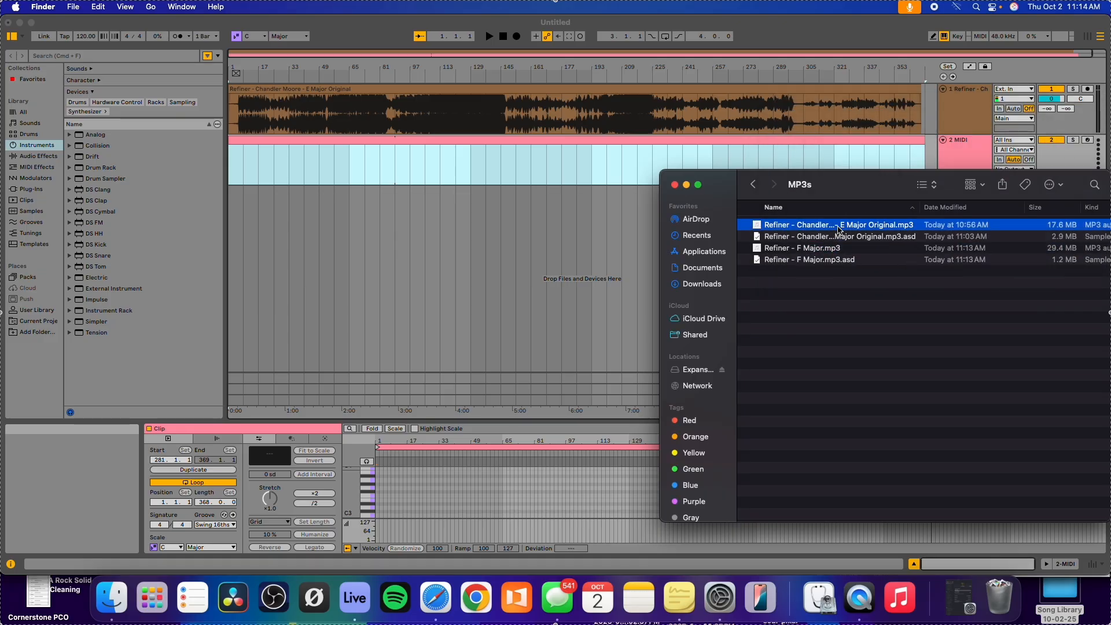
key(space)
click(912, 263)
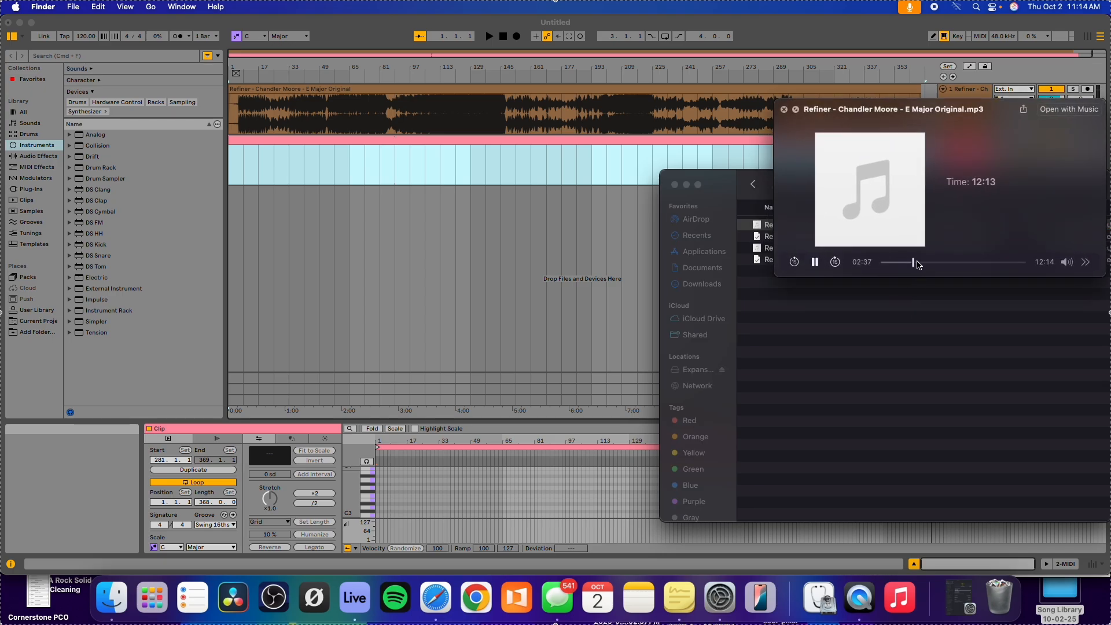
key(space)
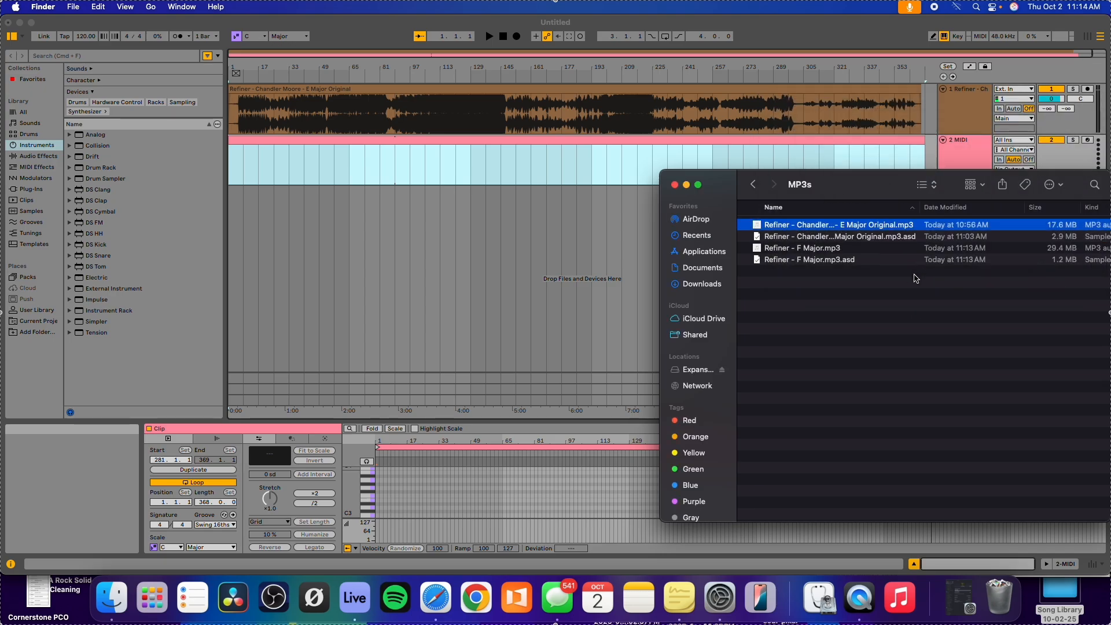
click(871, 289)
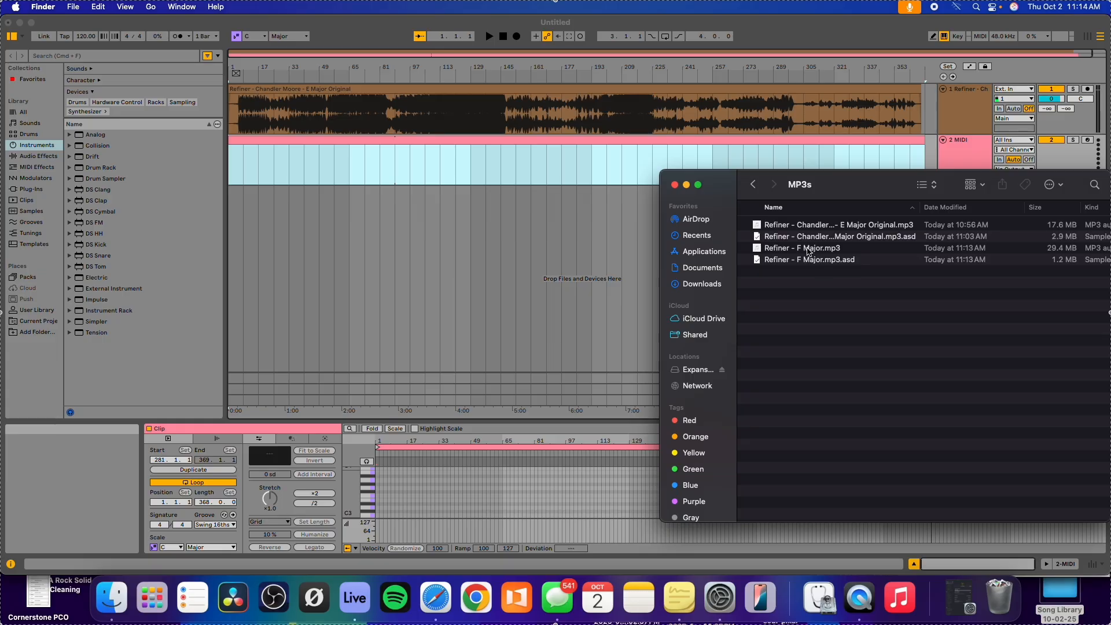
- Switch to the Refiner song page in Safari and upload Refiner - F Major.mp3 to the Default Arrangement's files
mouse_move(807, 250)
mouse_down()
mouse_move(835, 257)
mouse_move(828, 251)
mouse_up()
click(434, 599)
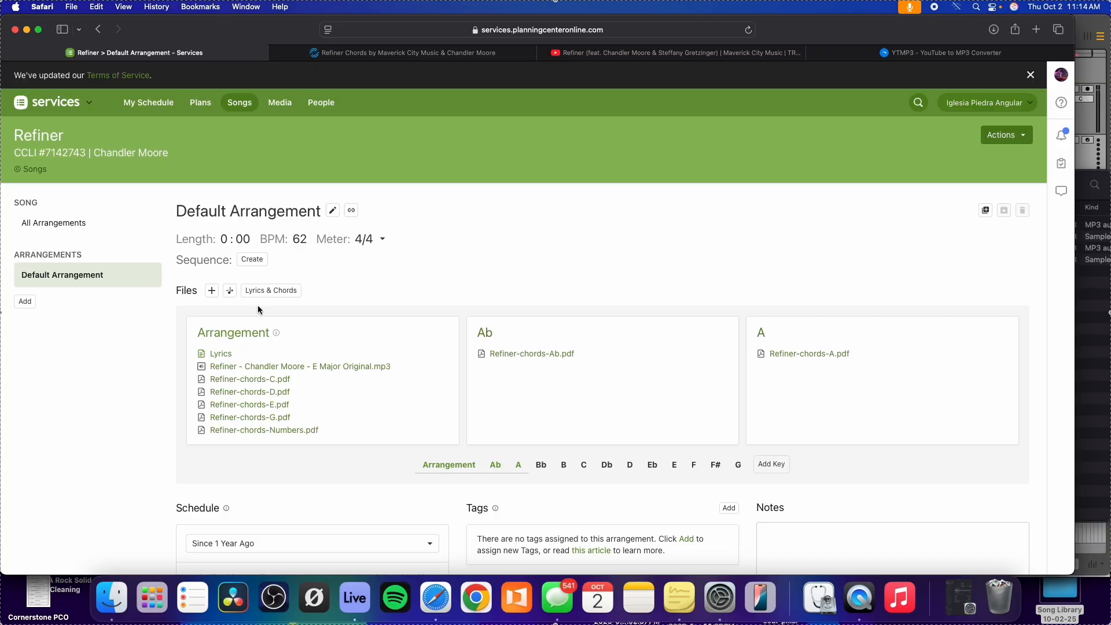
click(212, 291)
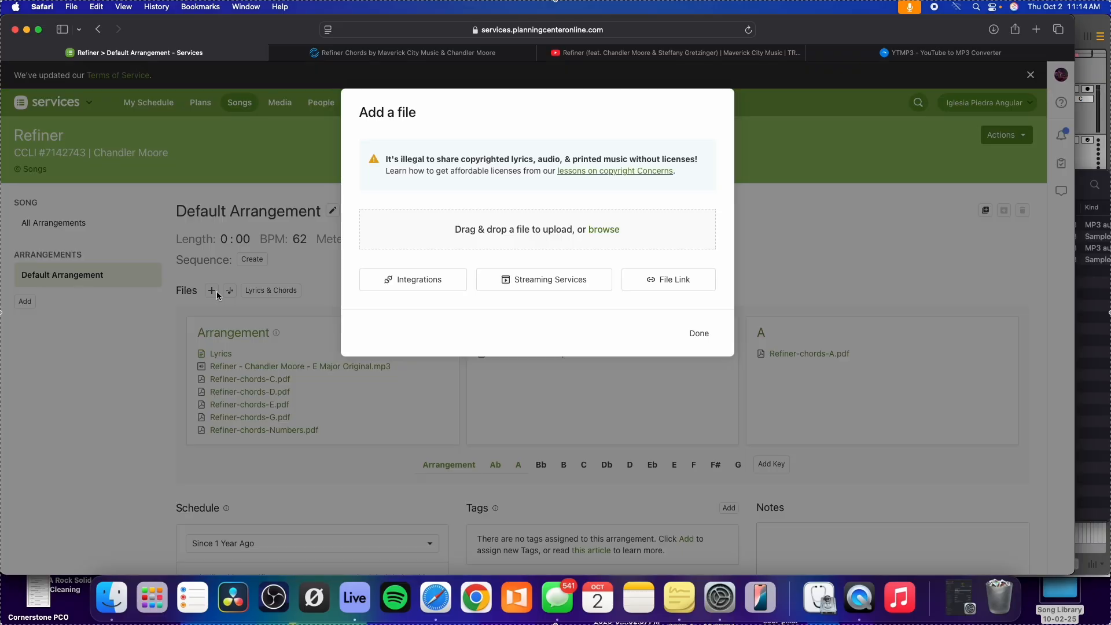
click(1091, 349)
drag(800, 254, 589, 237)
click(560, 369)
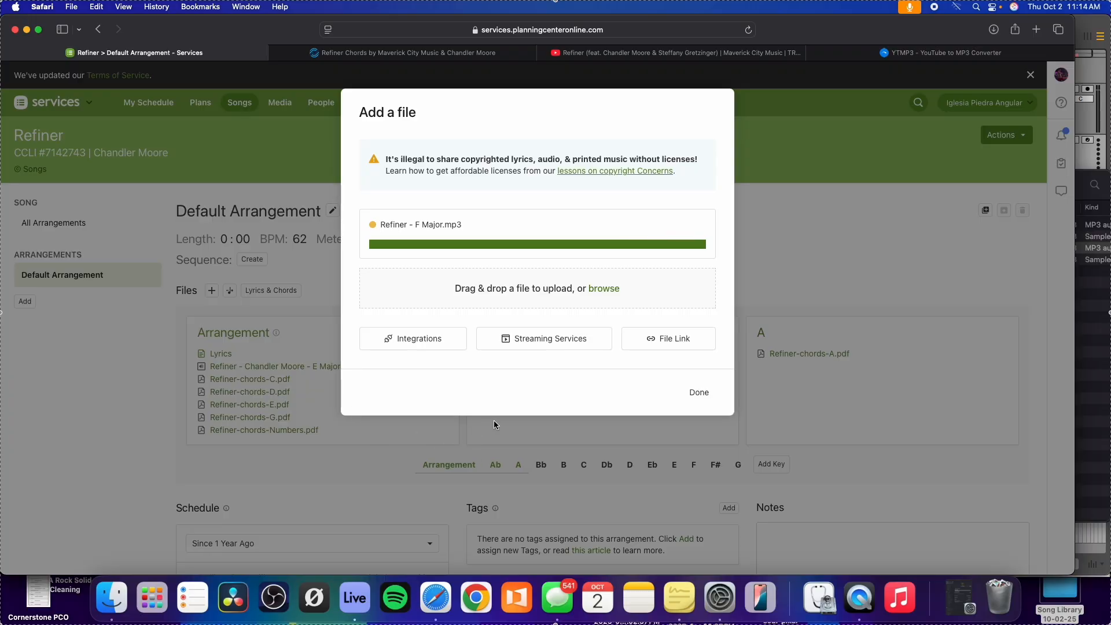
- Review the attachment options, keep the F Major MP3 attached to Arrangement, and finish adding the file
click(477, 265)
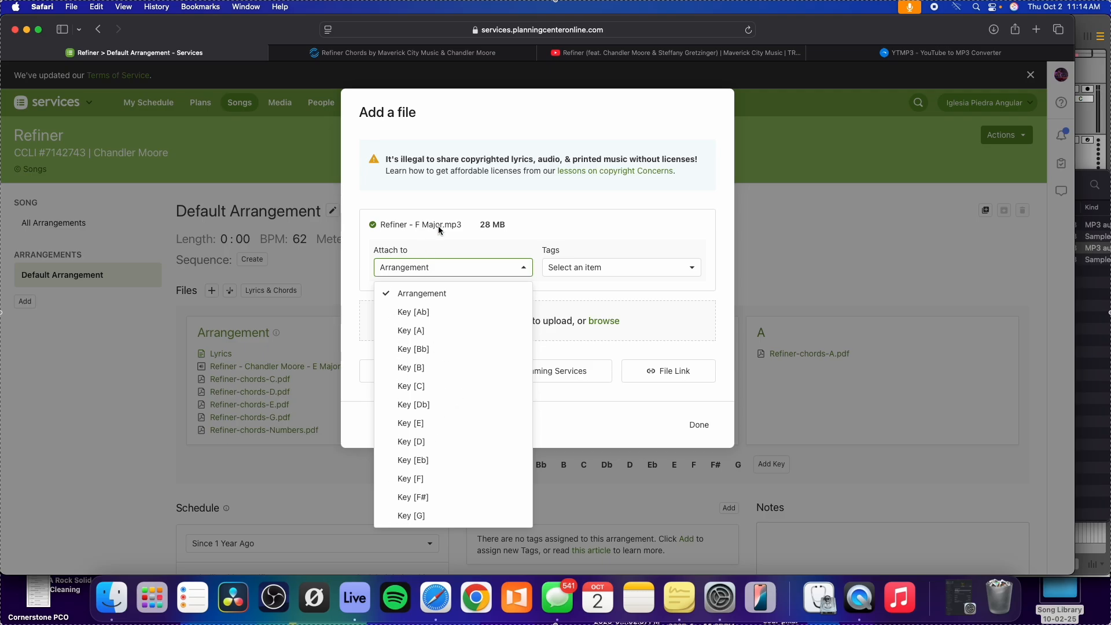
click(636, 411)
click(698, 425)
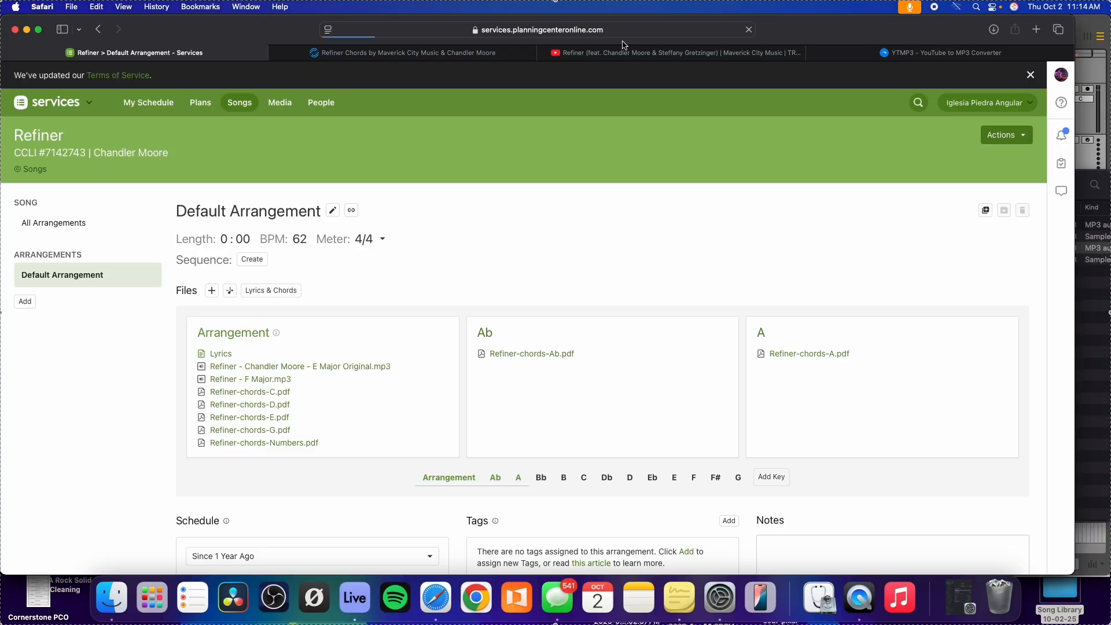
- Open the October 5, 2025 Sunday Service plan and review its order of service down to the Worship and Closing sections
mouse_move(261, 381)
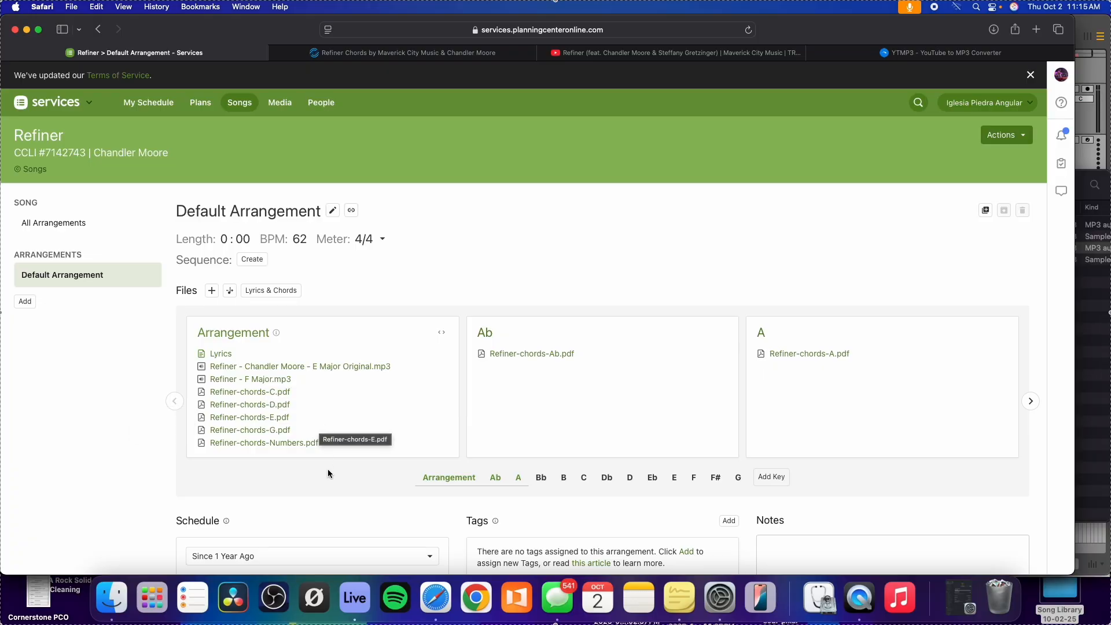
mouse_move(202, 106)
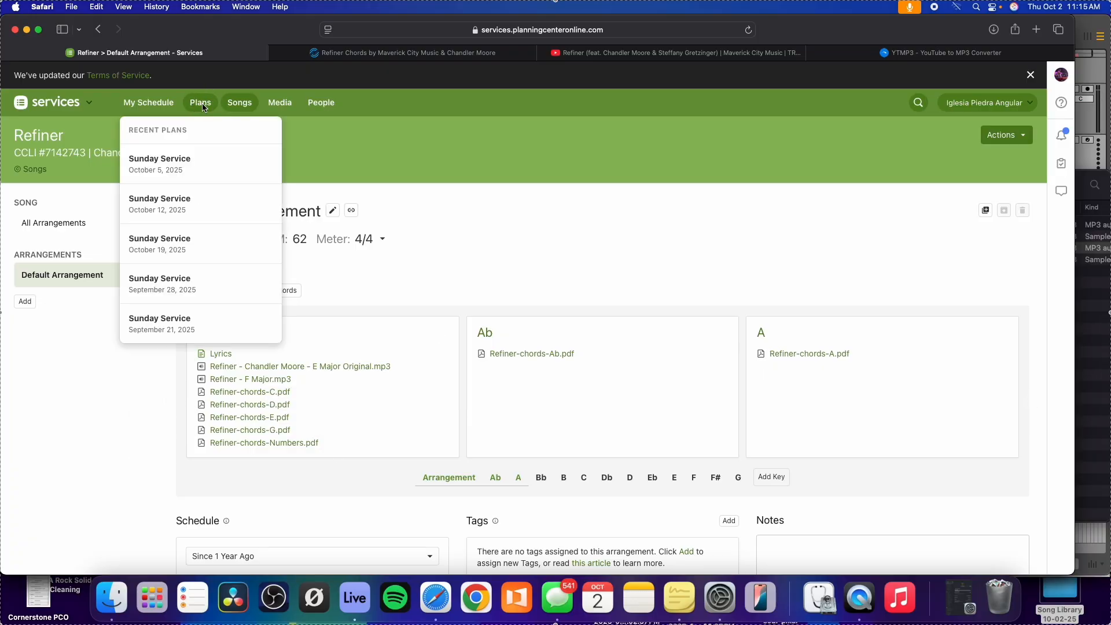
click(202, 104)
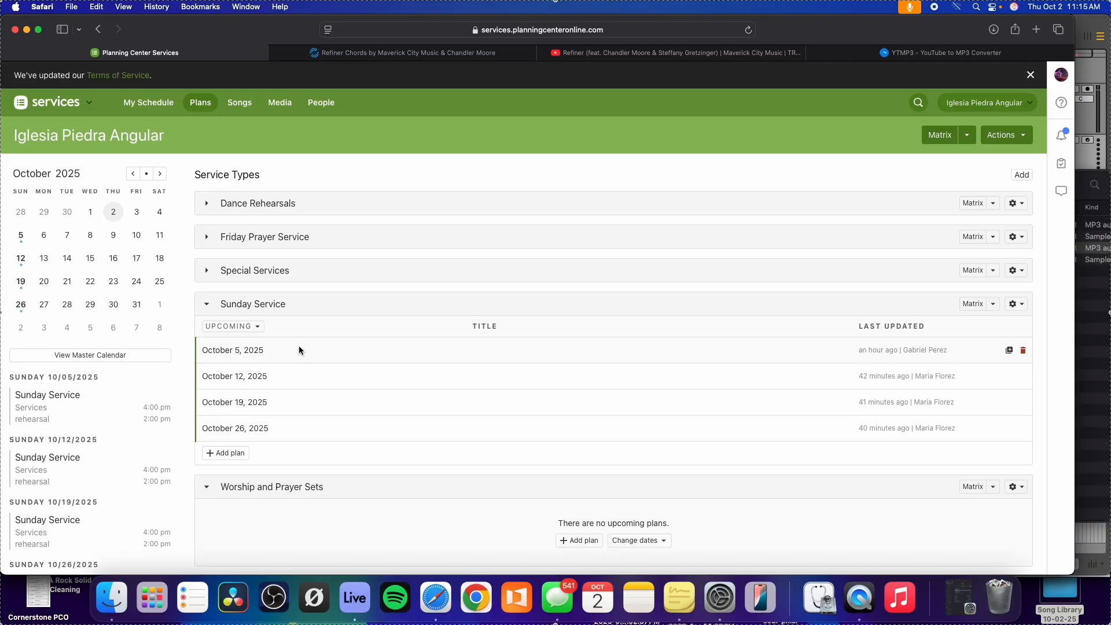
click(264, 348)
scroll(336, 350, down, 3)
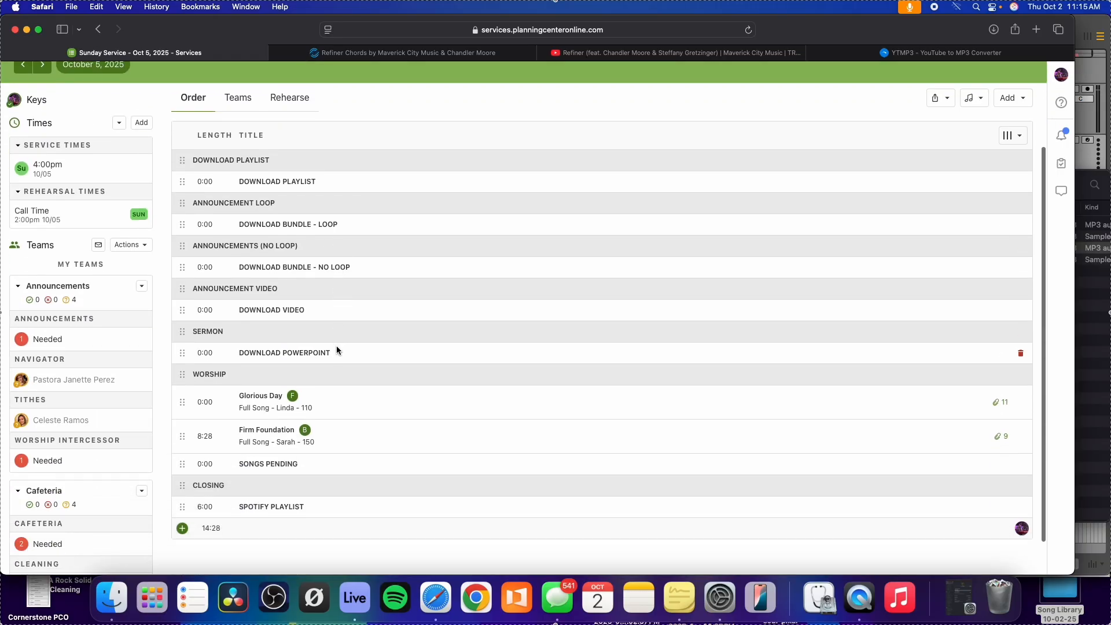
scroll(336, 345, down, 2)
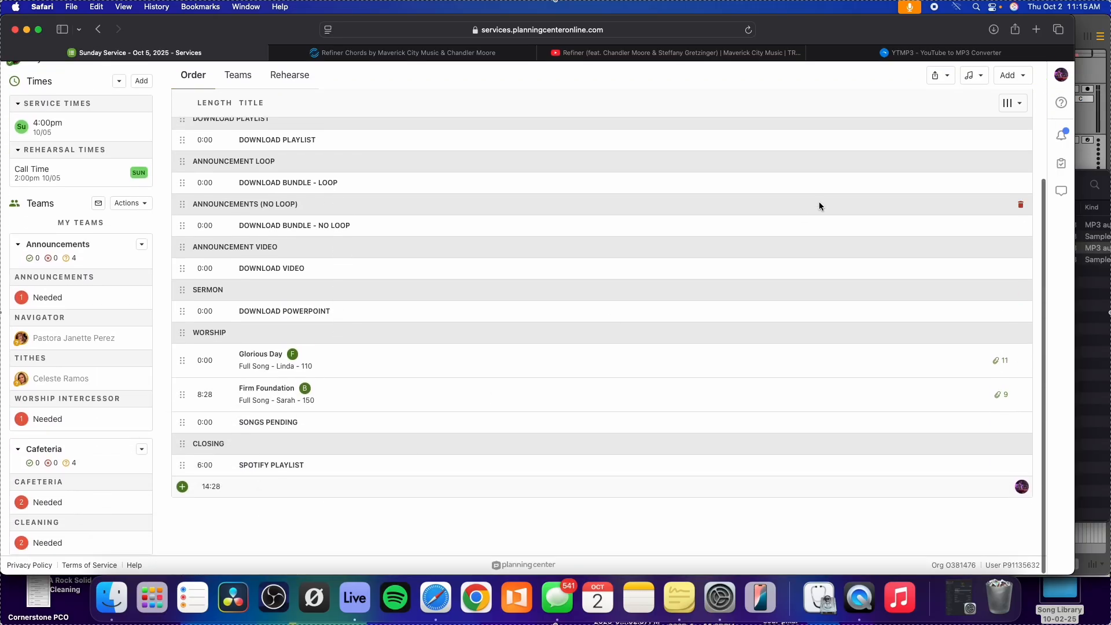
- Add the song Refiner to the service order using its Default Arrangement in the key of E
click(1017, 80)
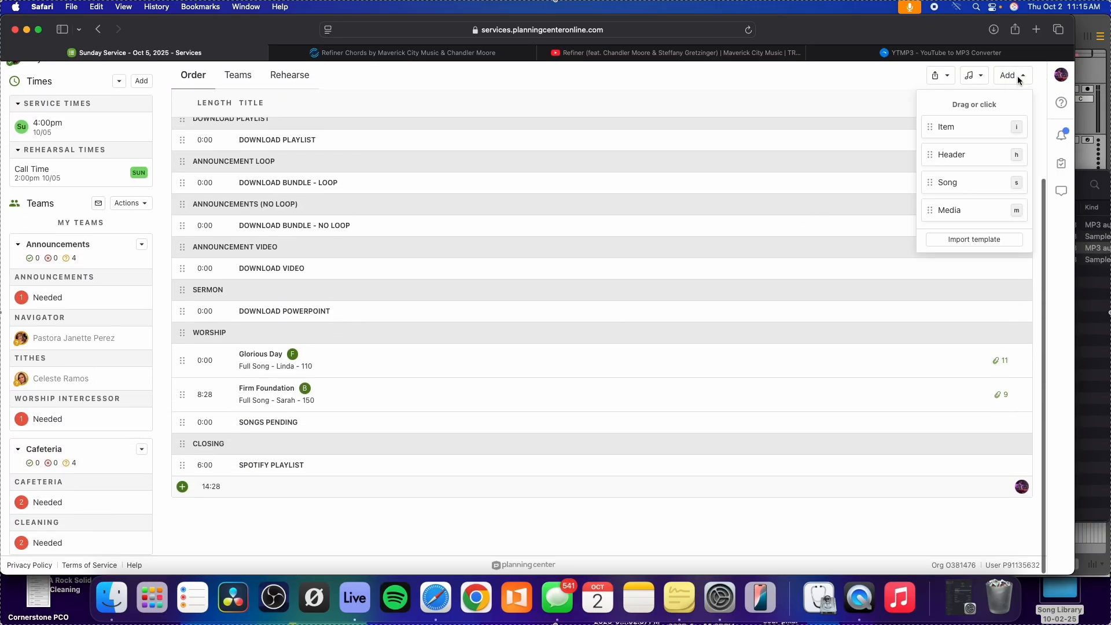
click(955, 184)
text(refiner)
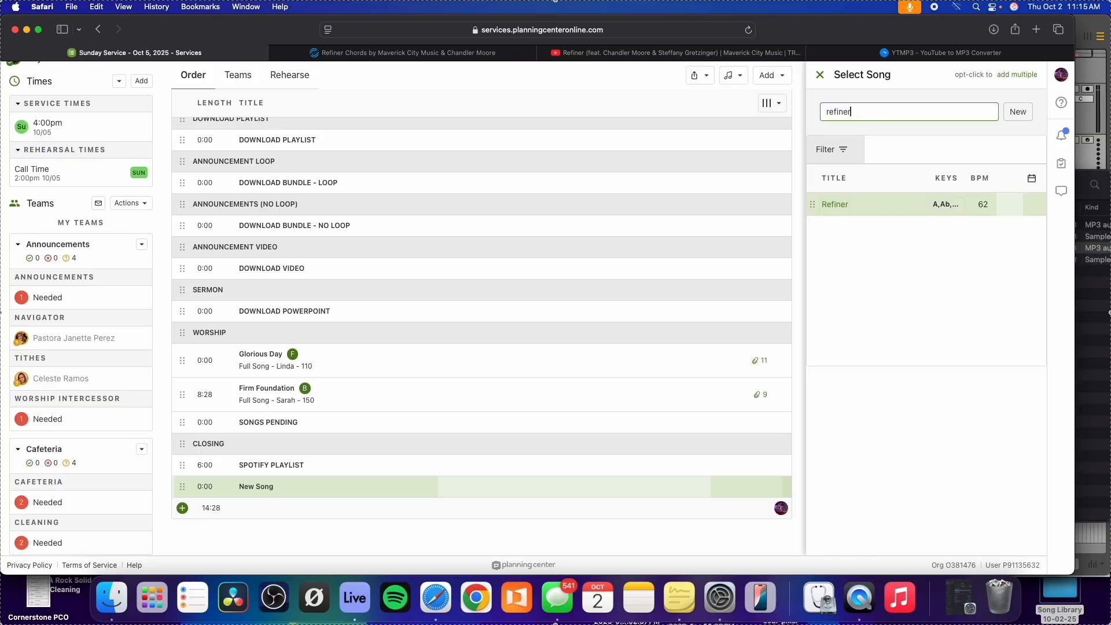
click(952, 204)
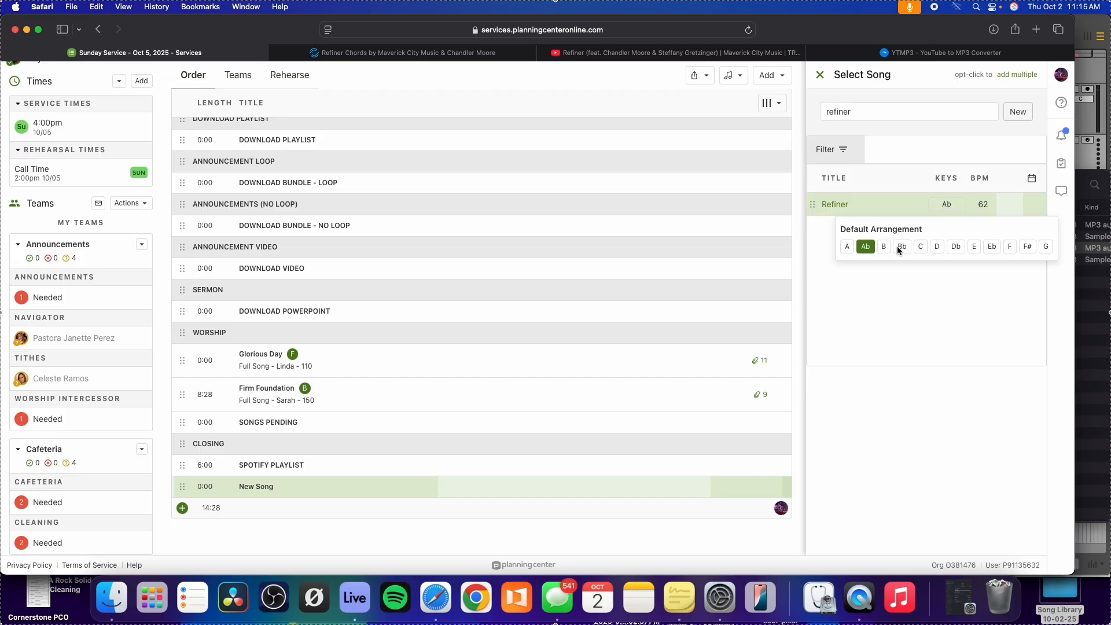
click(975, 245)
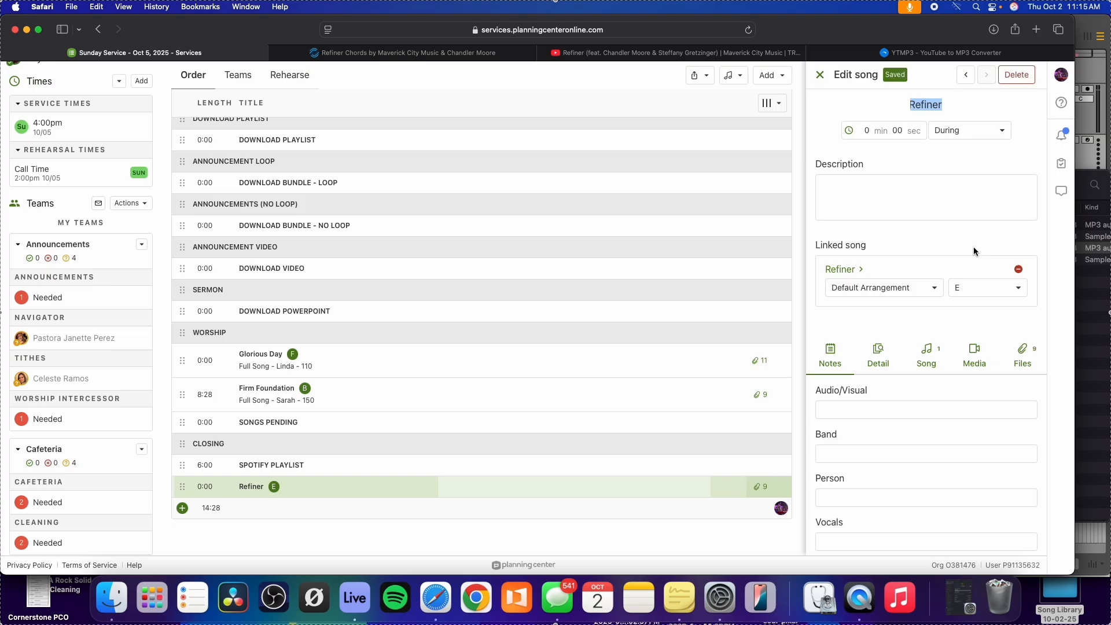
- Examine the files attached to the Refiner plan item, comparing the Arrangement files with those for key E
scroll(967, 307, down, 1)
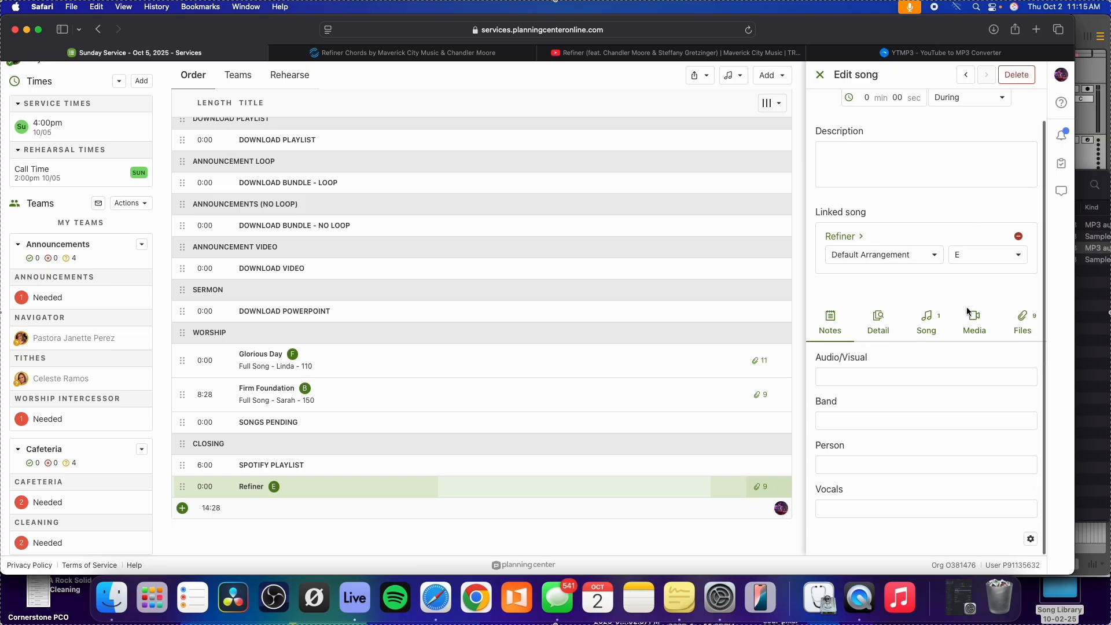
click(1015, 324)
scroll(972, 433, down, 2)
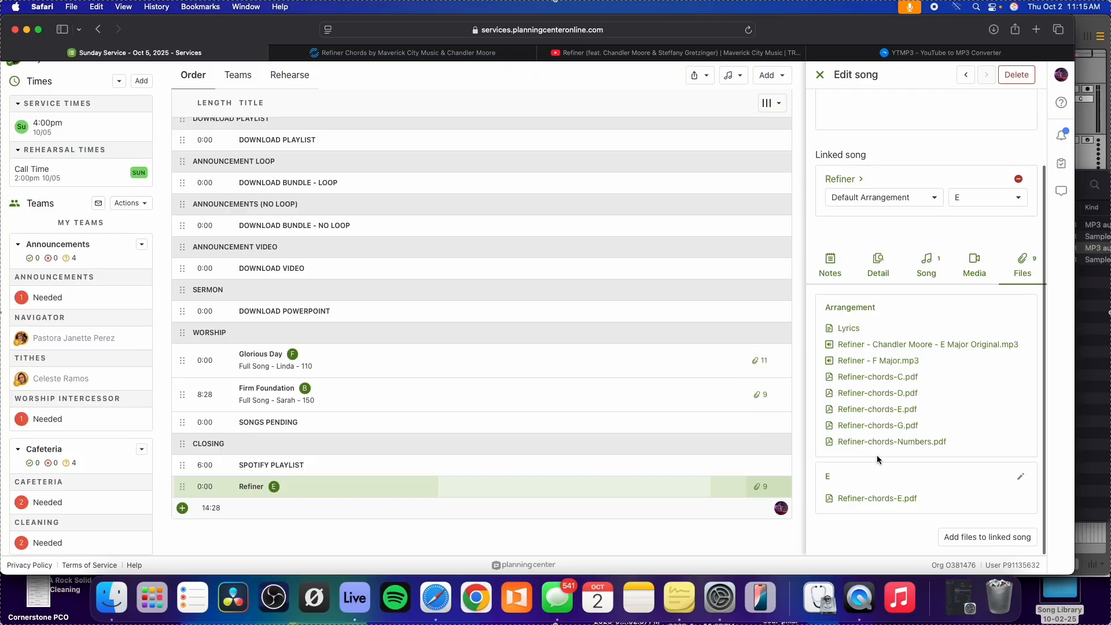
drag(831, 307, 880, 305)
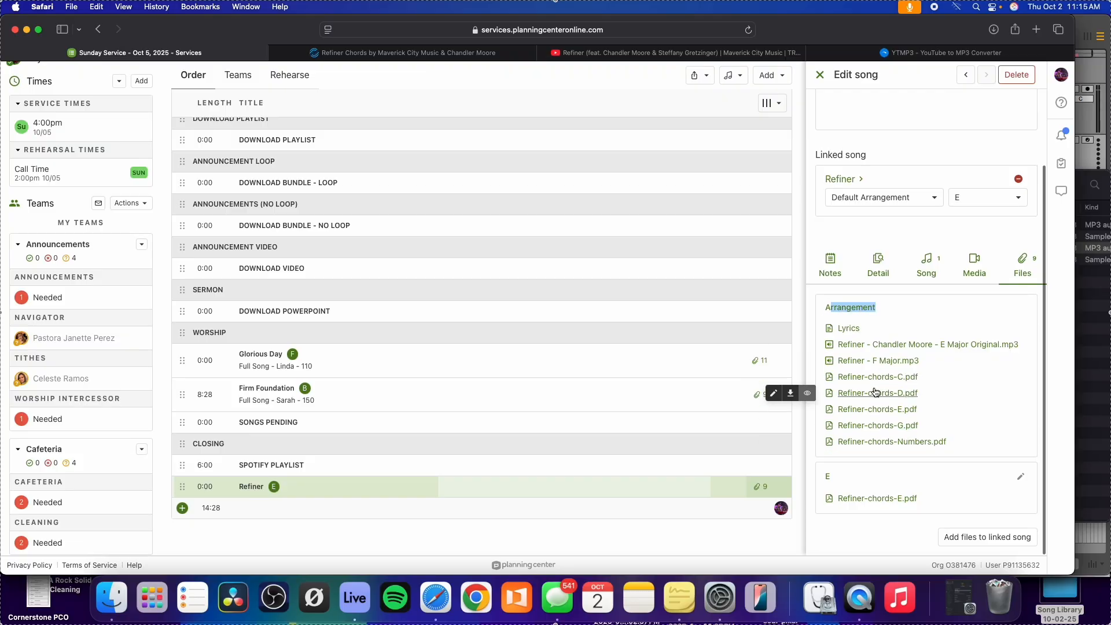
double_click(828, 476)
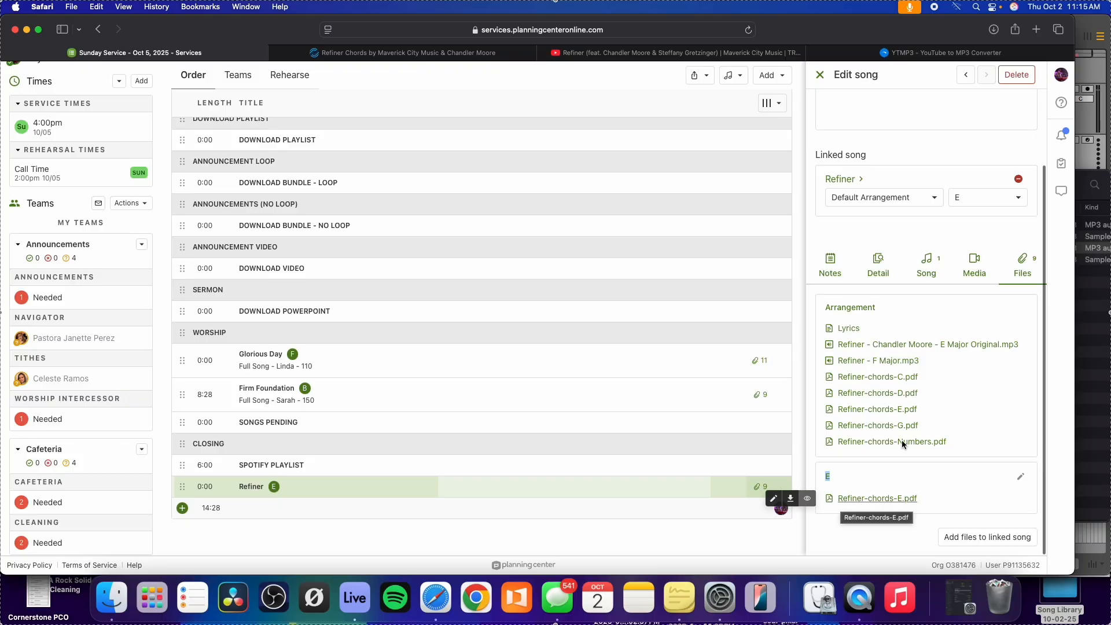
- Switch the linked Refiner song to key Ab to compare its attached files, and return it to key E
click(986, 200)
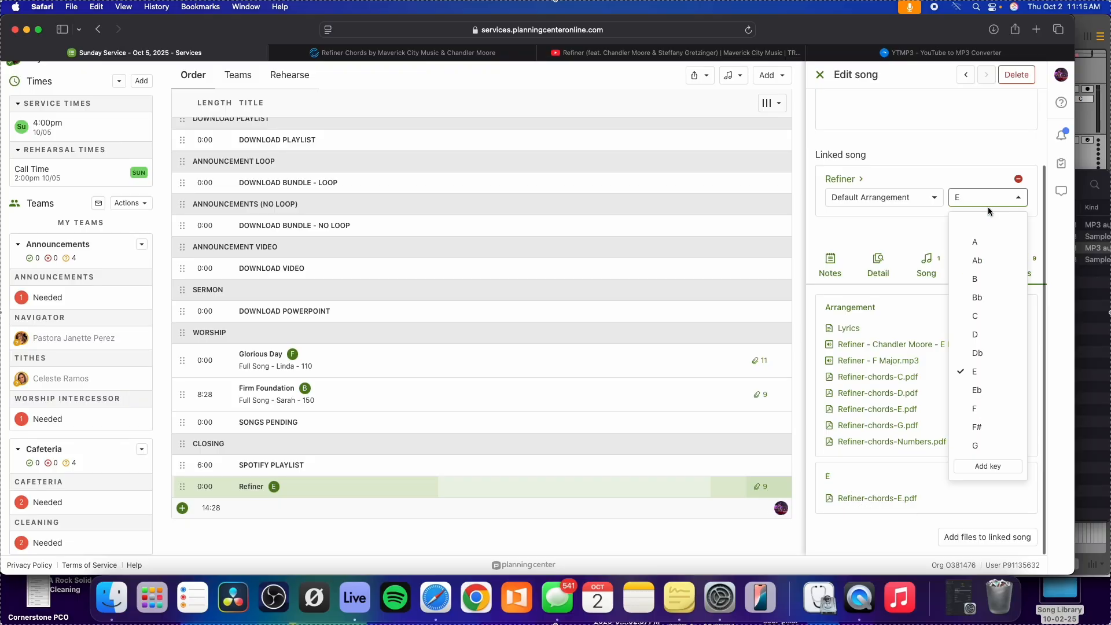
click(983, 258)
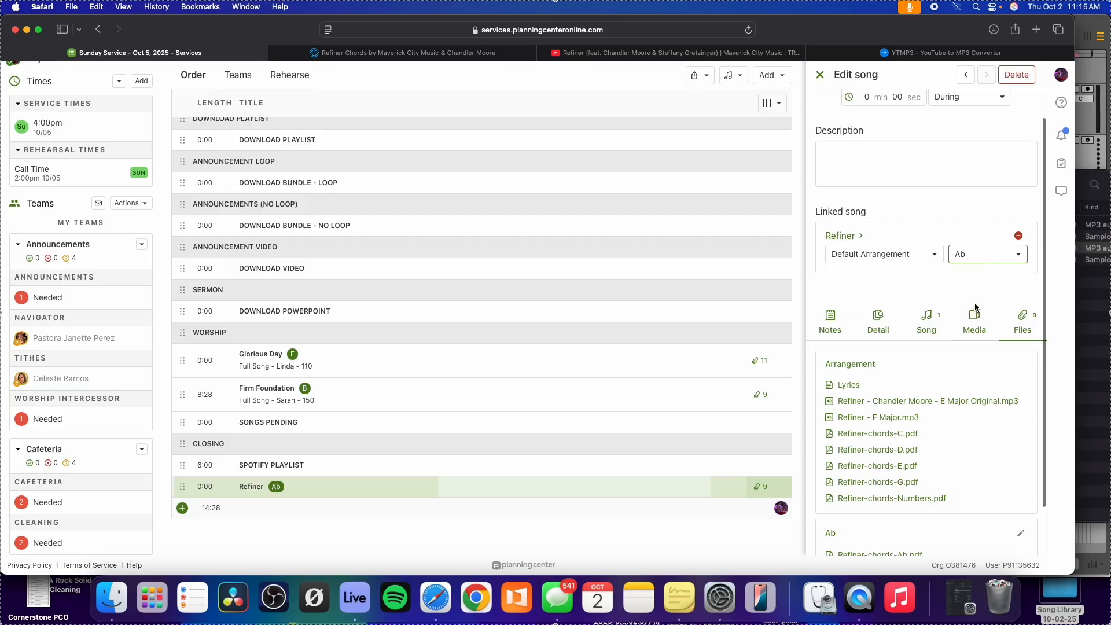
scroll(975, 307, down, 2)
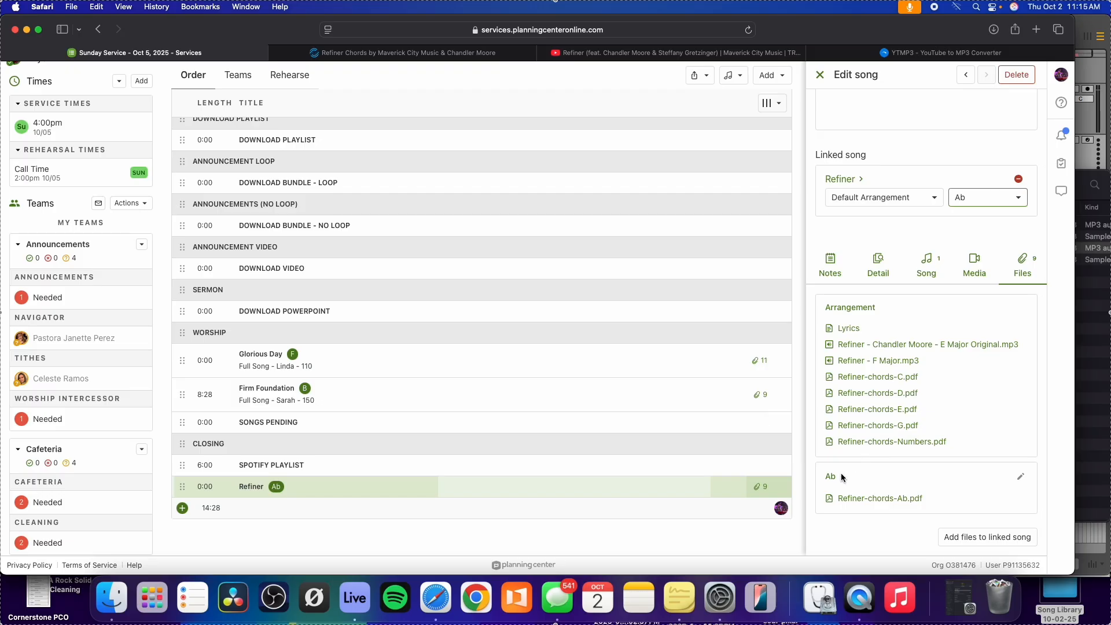
drag(842, 474, 831, 475)
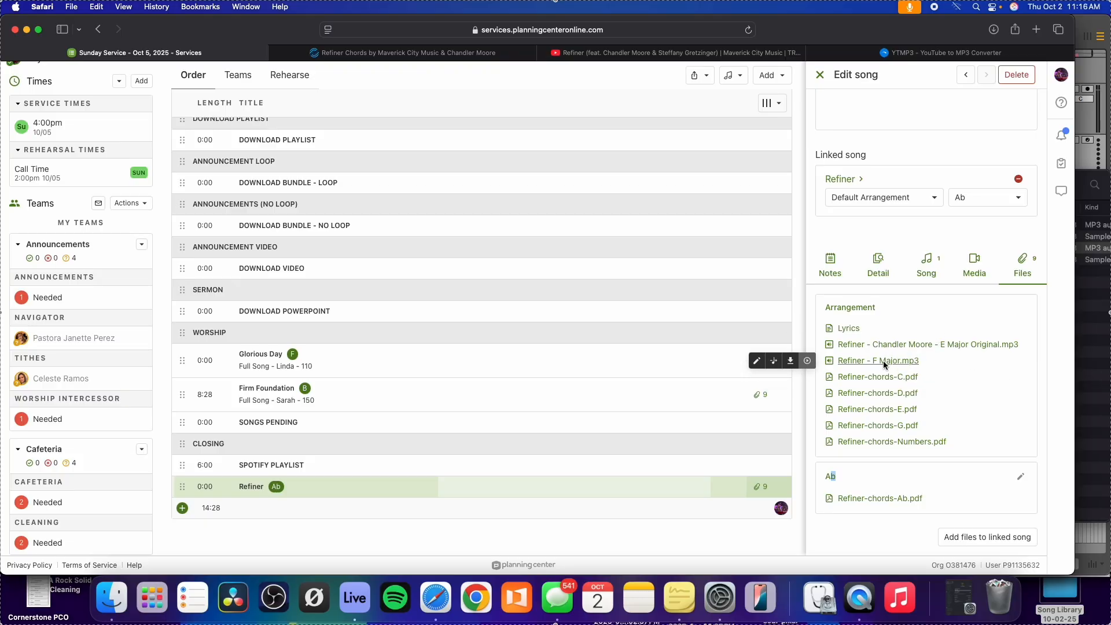
click(888, 472)
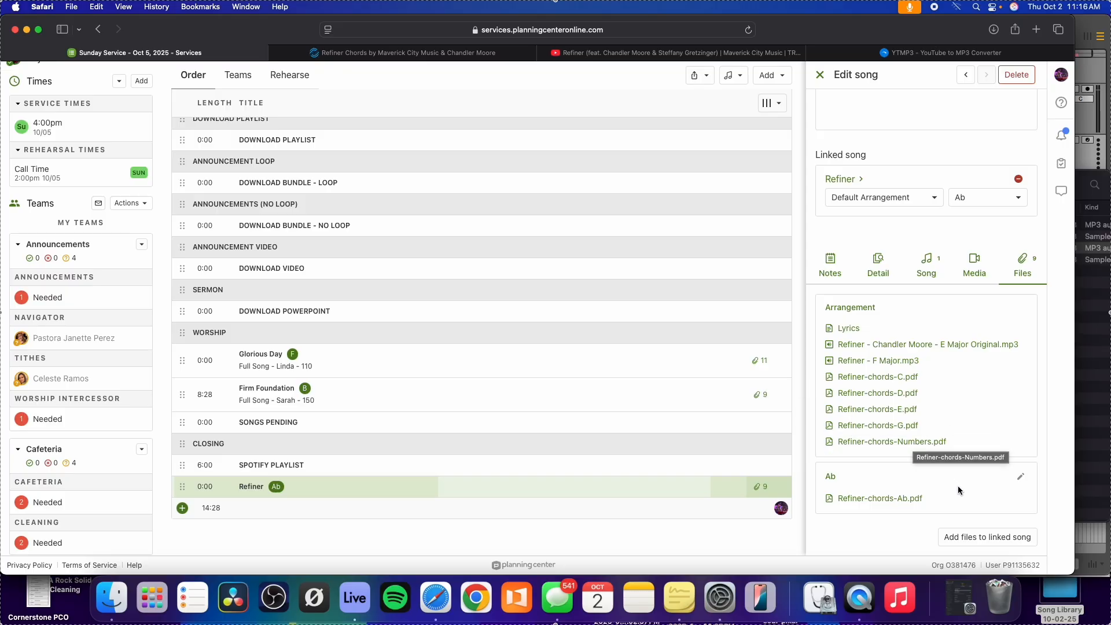
click(978, 199)
click(978, 371)
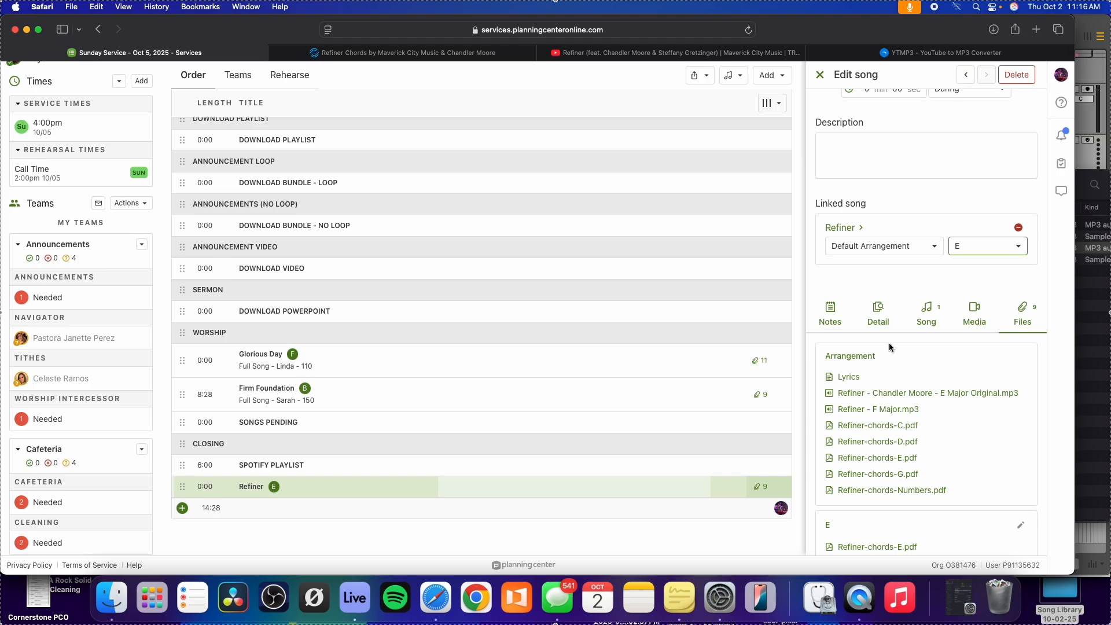
- Describe Refiner as "Full Song" with the singer's name and its tempo 62, and place it directly after Firm Foundation in the Worship section
click(879, 153)
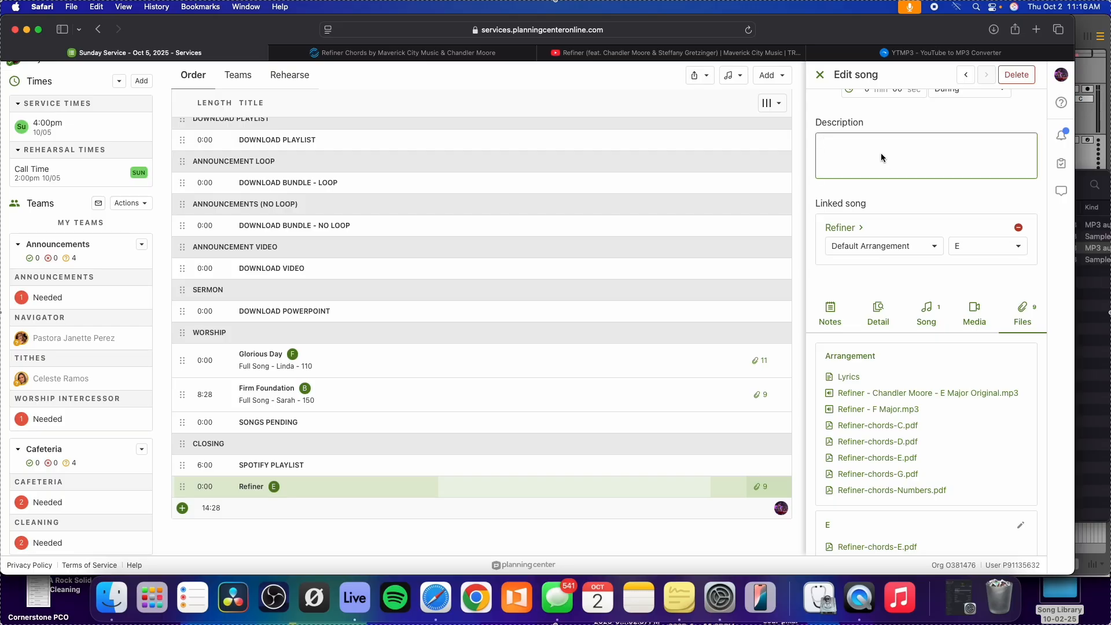
text(Full Song - Linda -)
key(Caps_Lock)
click(925, 315)
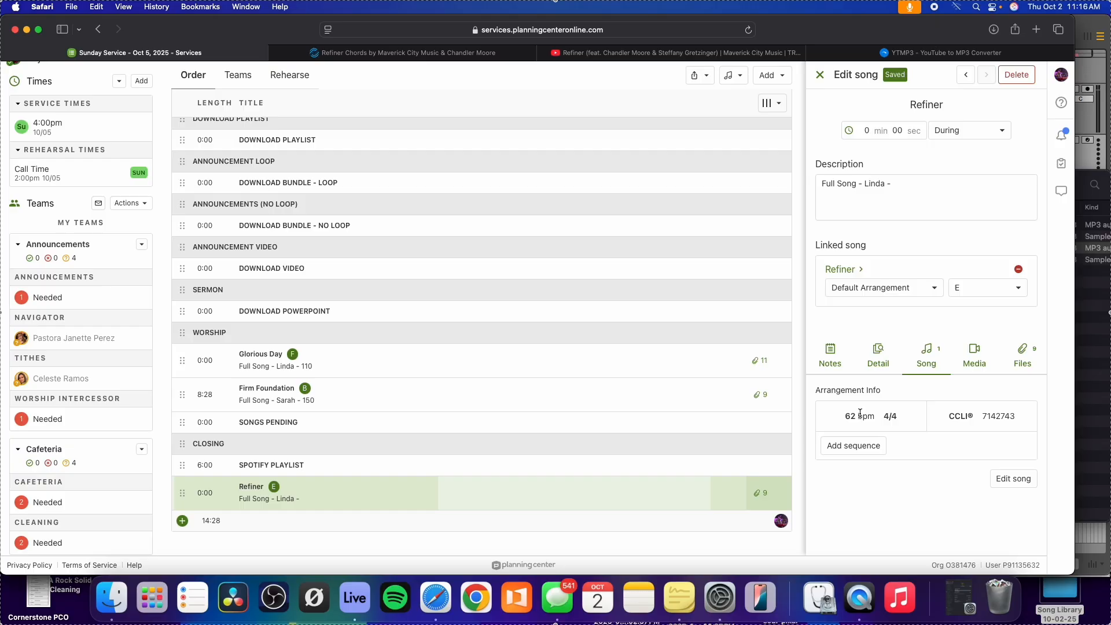
click(898, 185)
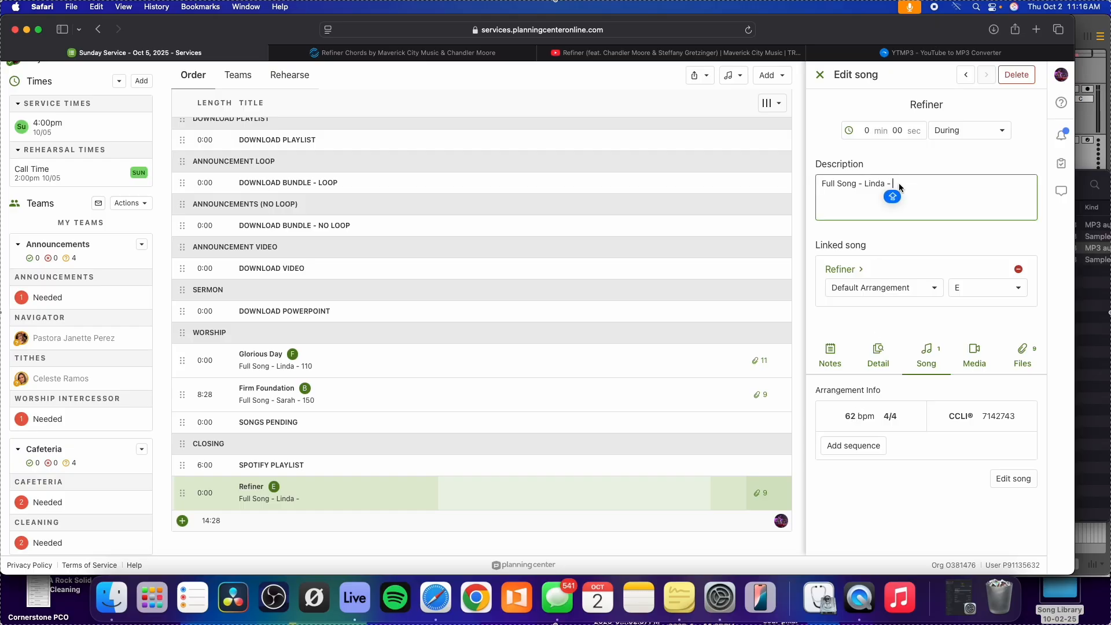
text(62)
click(820, 77)
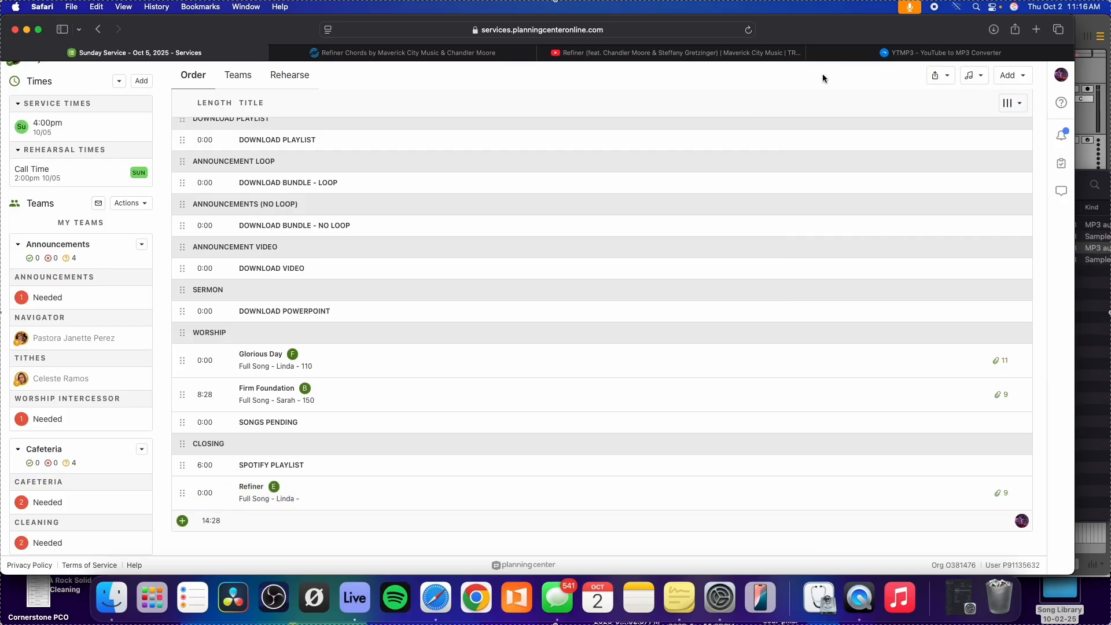
drag(181, 490, 197, 431)
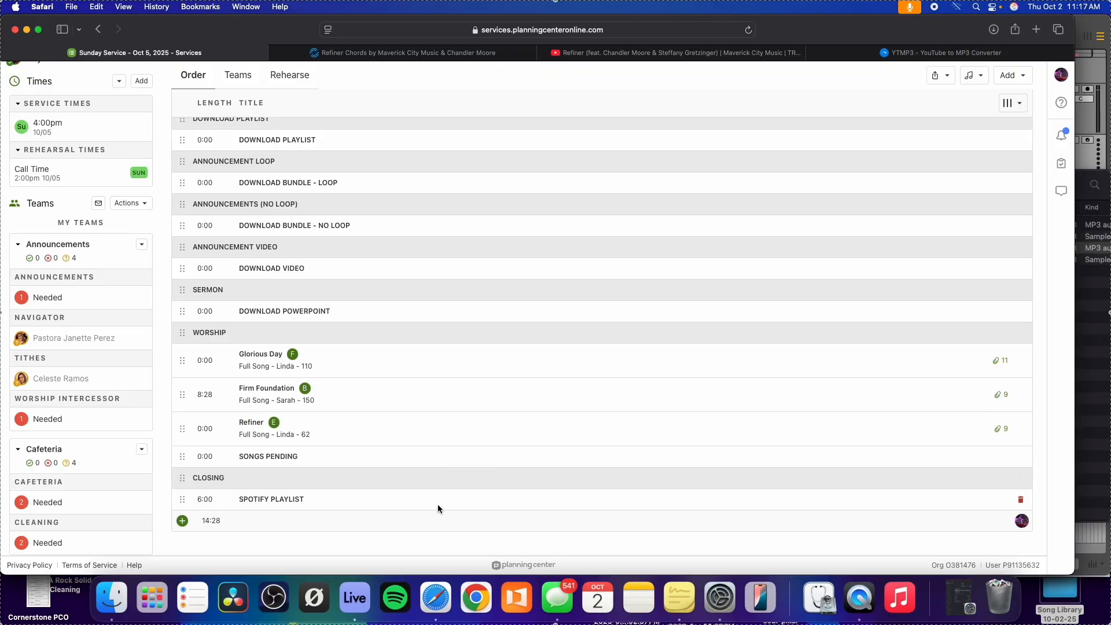